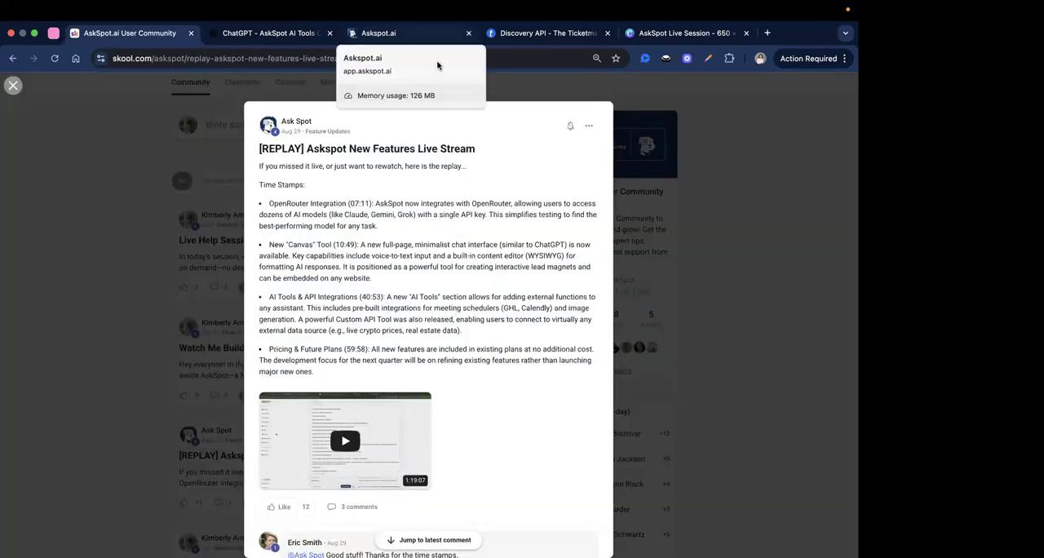
pyautogui.click(429, 34)
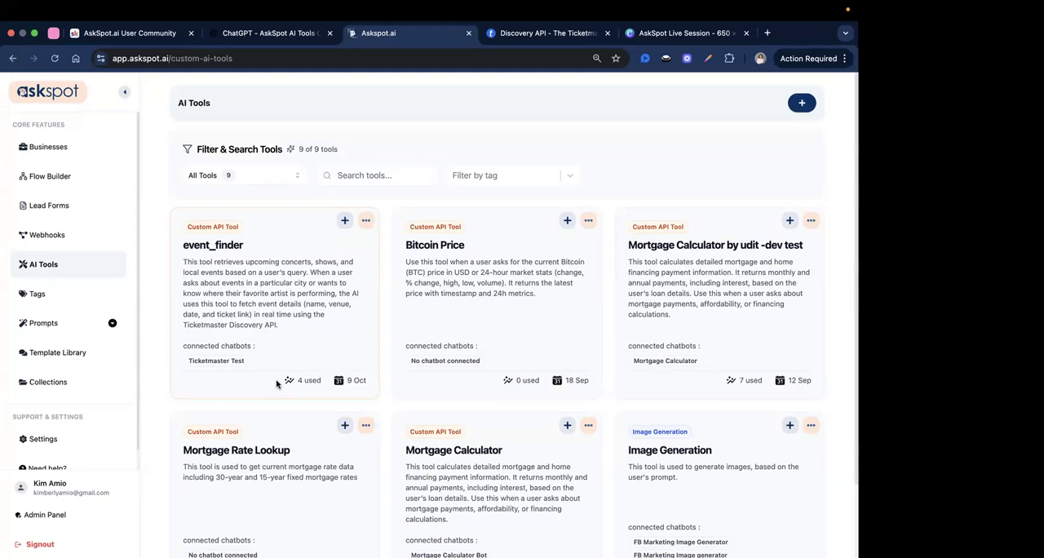
pyautogui.press('XF86AudioRaiseVolume')
pyautogui.click(159, 30)
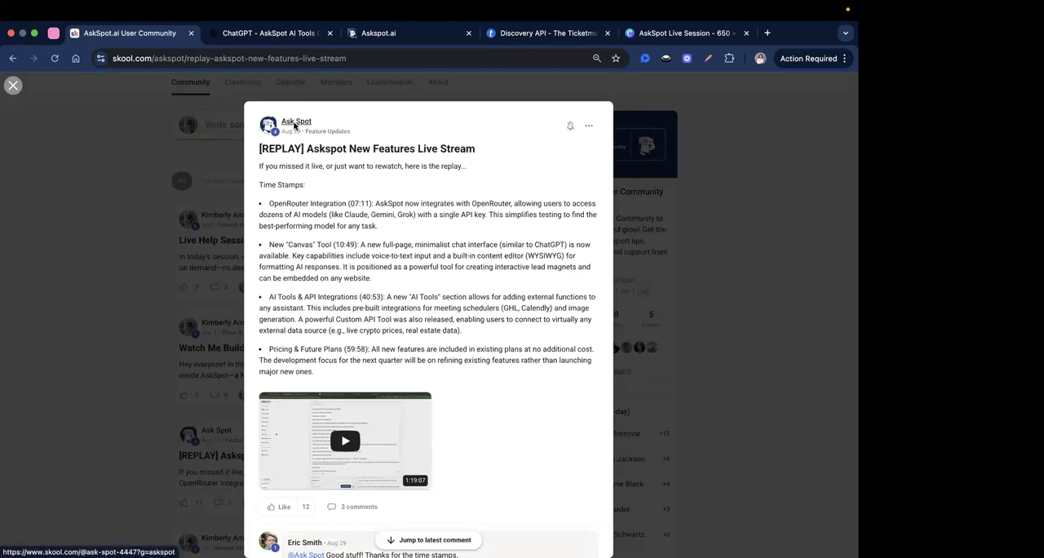
pyautogui.moveTo(299, 124)
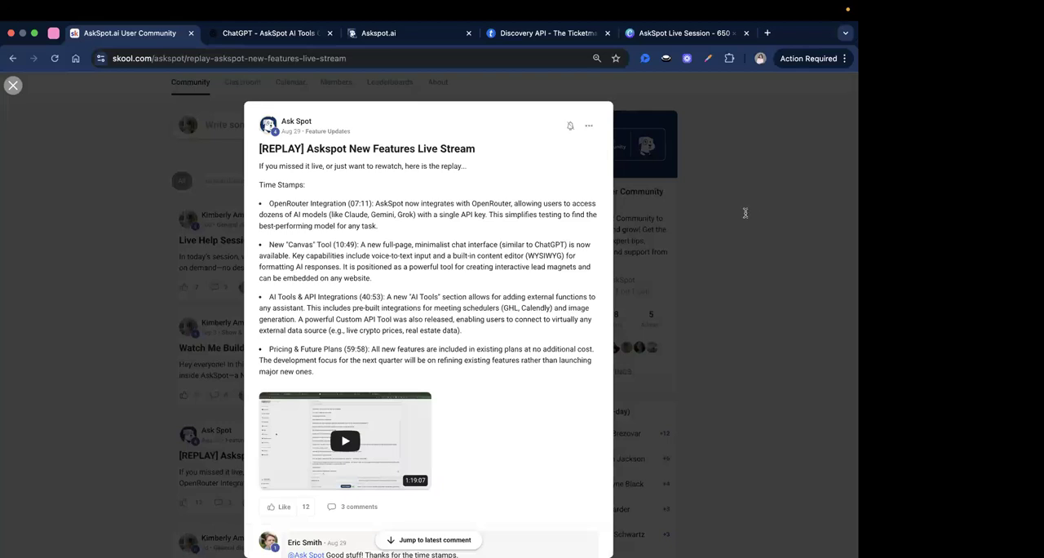
# Switch to AskSpot's AI Tools page and look through the ready-made templates offered for a new AI tool.
pyautogui.click(393, 43)
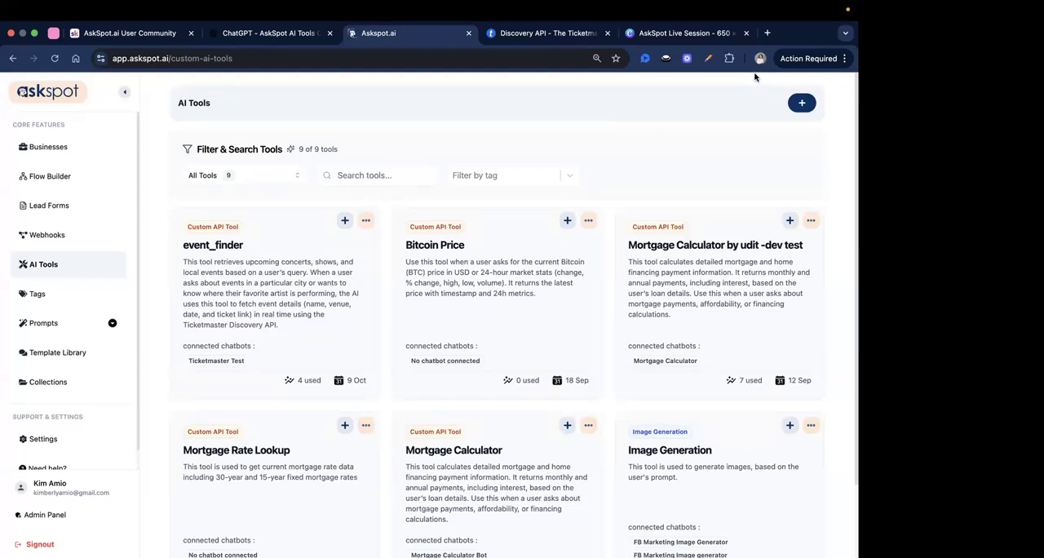
pyautogui.click(800, 102)
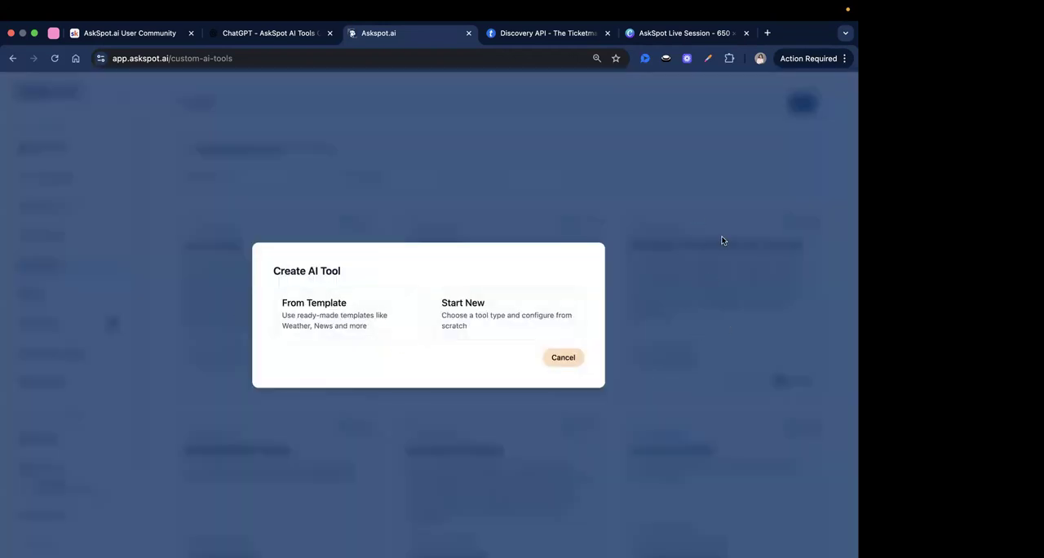
pyautogui.click(307, 317)
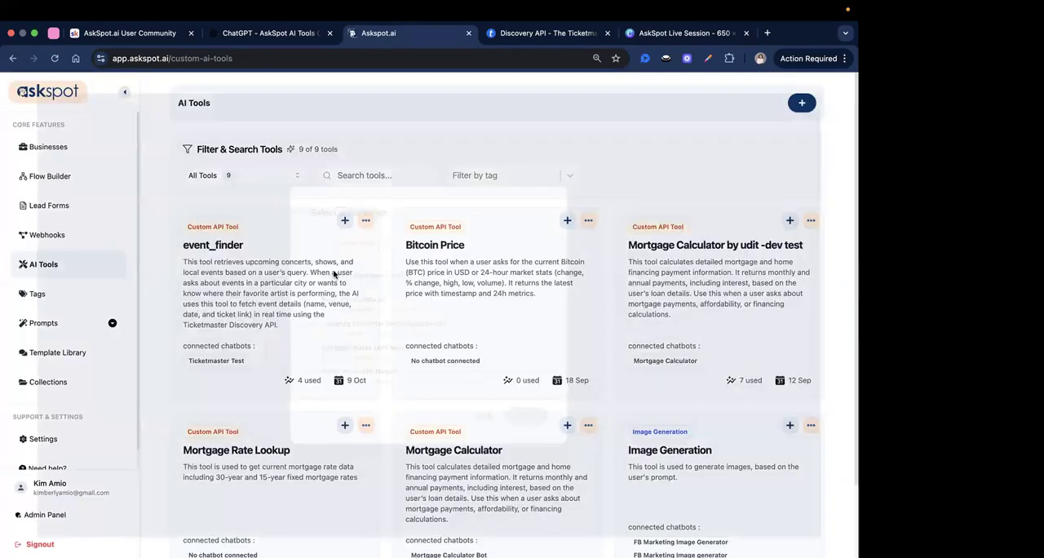
pyautogui.click(374, 277)
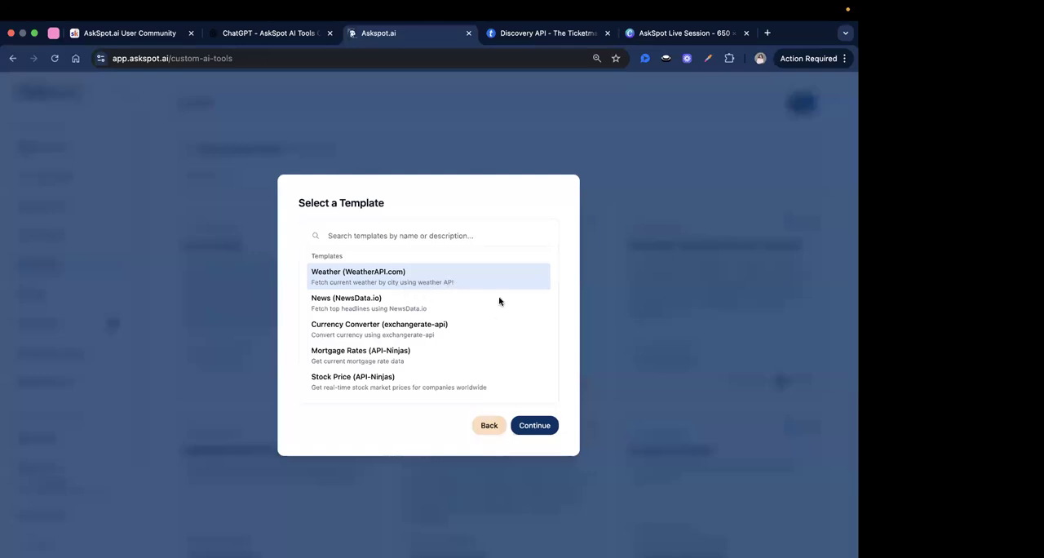
pyautogui.press('Down')
pyautogui.press('Down')
pyautogui.press('Down')
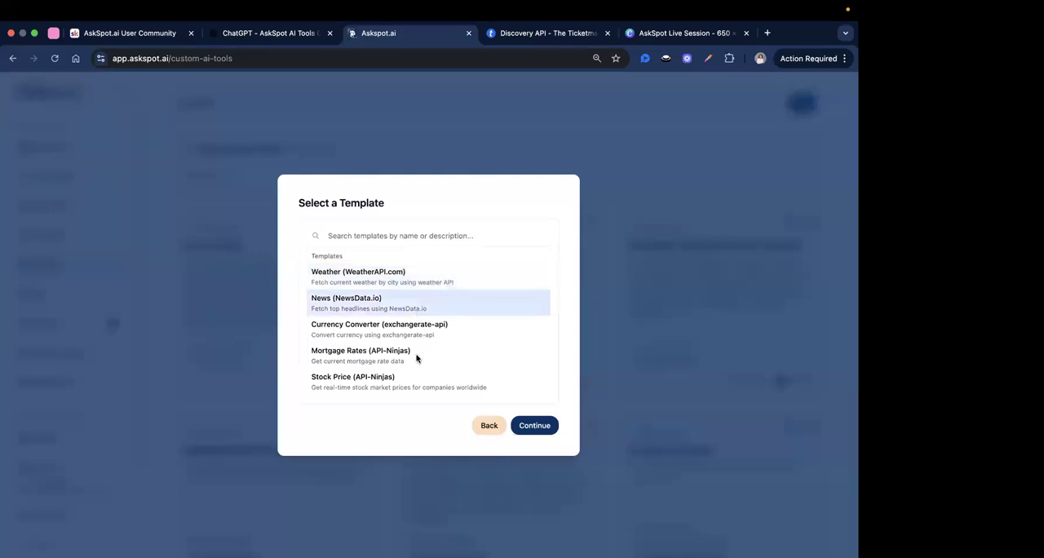
pyautogui.press('Down')
pyautogui.press('Up')
pyautogui.press('Up')
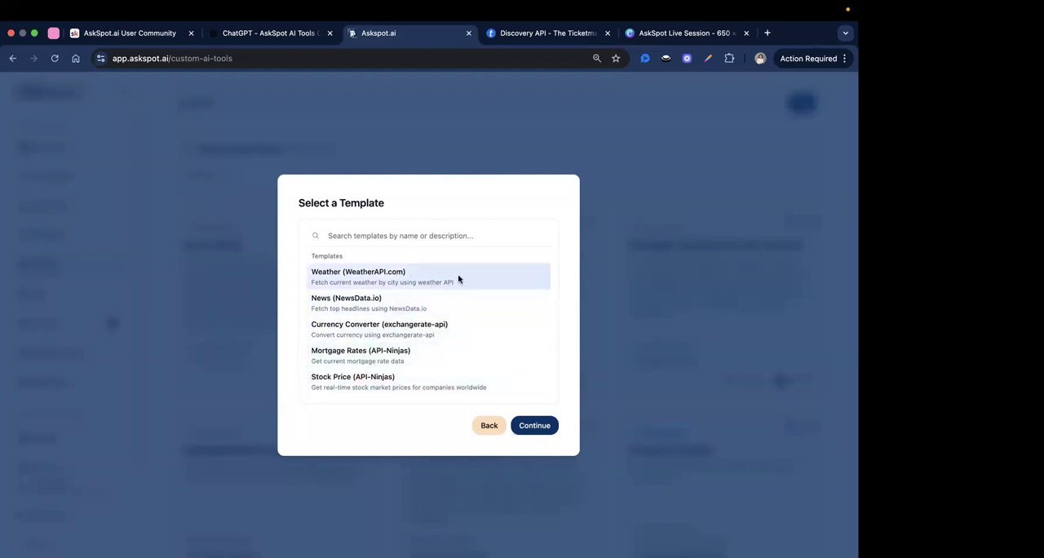
# Read the Weather (WeatherAPI.com) template's setup instructions for getting an API key and return to the template list.
pyautogui.click(527, 423)
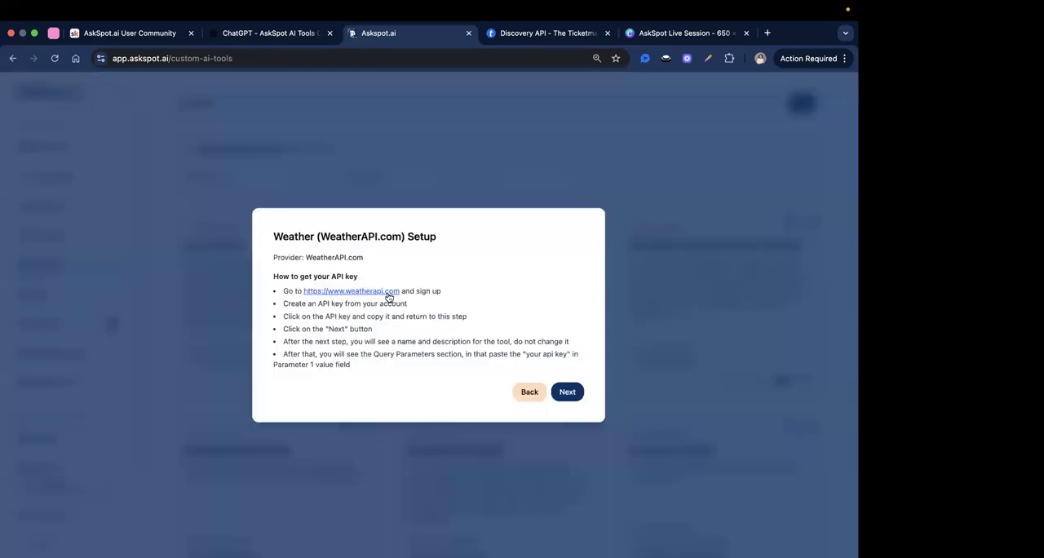
pyautogui.doubleClick(434, 292)
pyautogui.moveTo(319, 307); pyautogui.dragTo(421, 303)
pyautogui.click(416, 312)
pyautogui.doubleClick(399, 303)
pyautogui.click(528, 392)
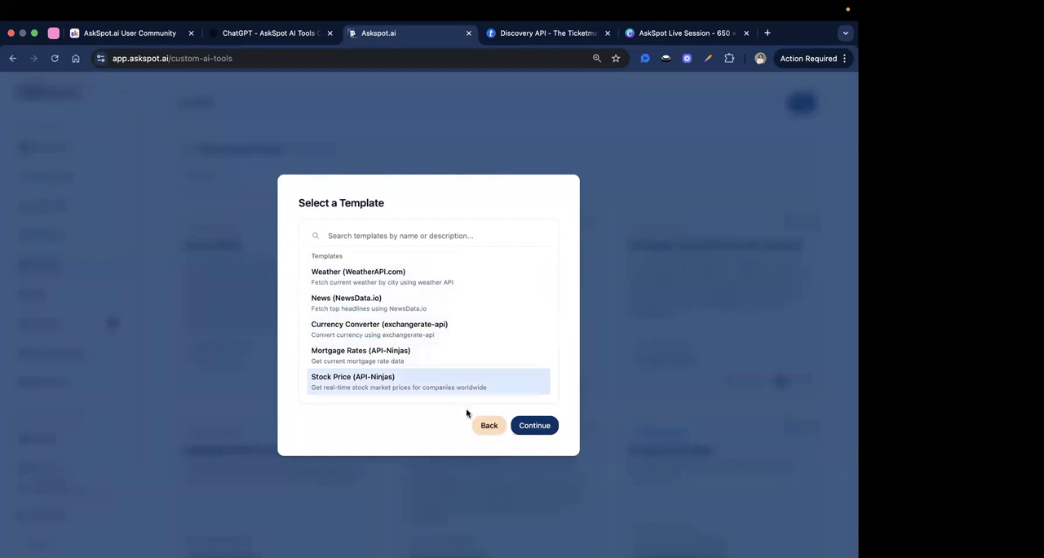
# Leave the template list and start creating a new AI tool from scratch.
pyautogui.click(488, 425)
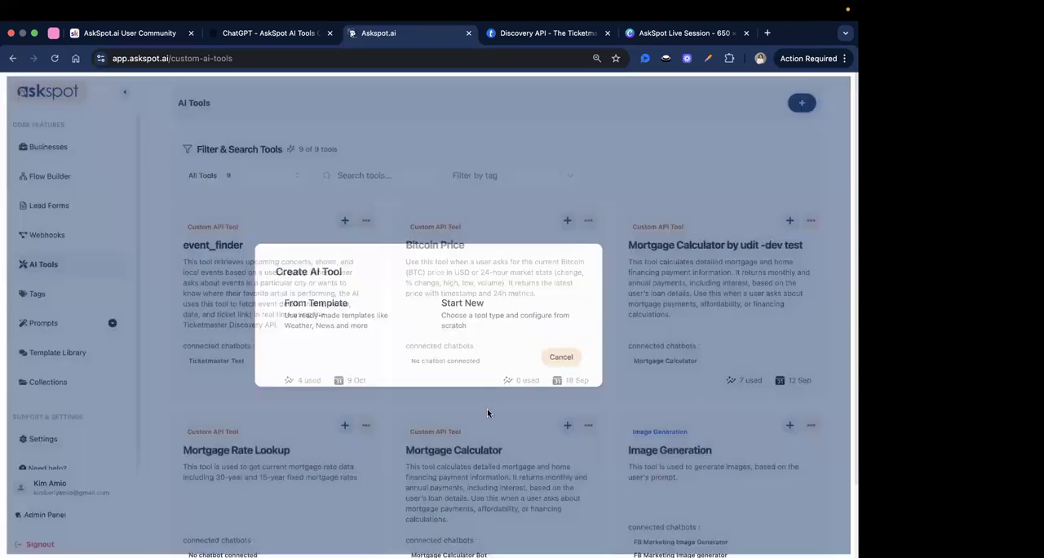
pyautogui.click(468, 323)
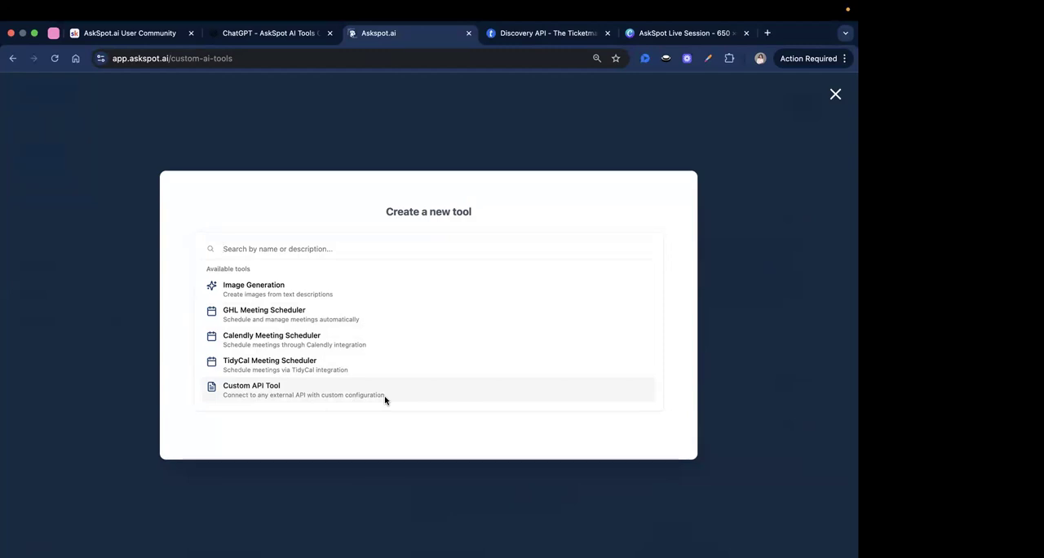
pyautogui.click(523, 34)
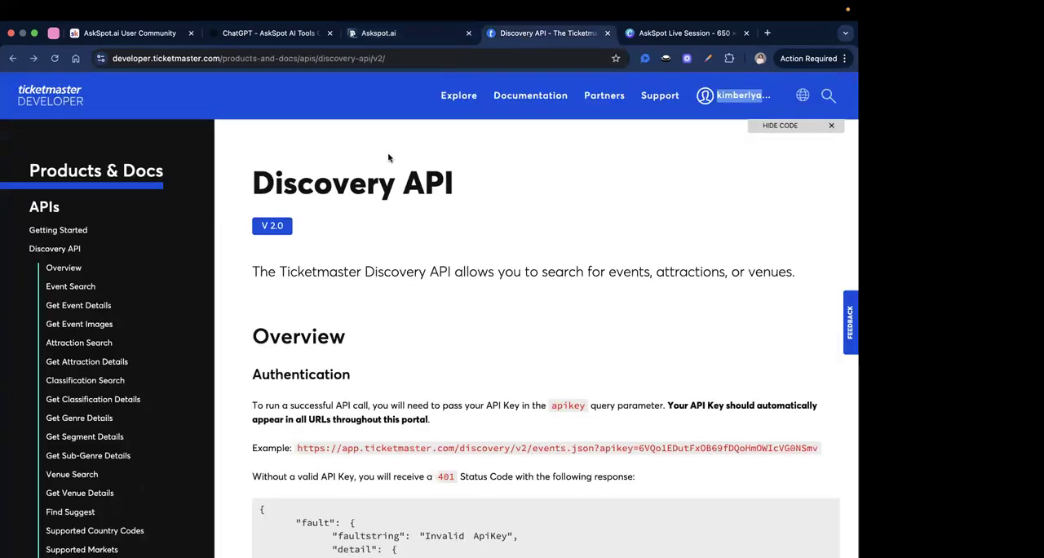
pyautogui.scroll(-1, 442, 262)
pyautogui.scroll(1, 442, 262)
pyautogui.click(338, 64)
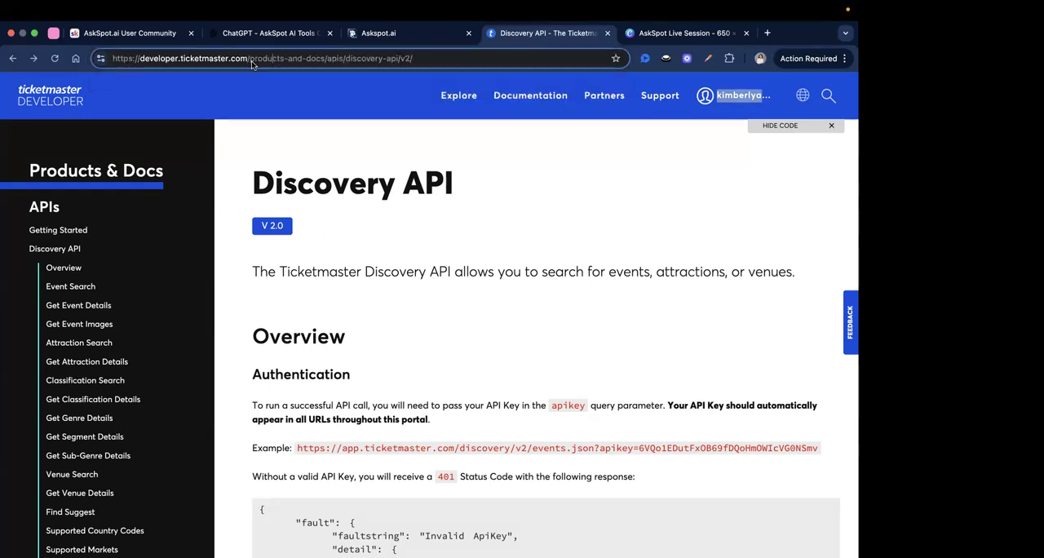
pyautogui.moveTo(154, 63); pyautogui.dragTo(113, 59)
pyautogui.rightClick(136, 58)
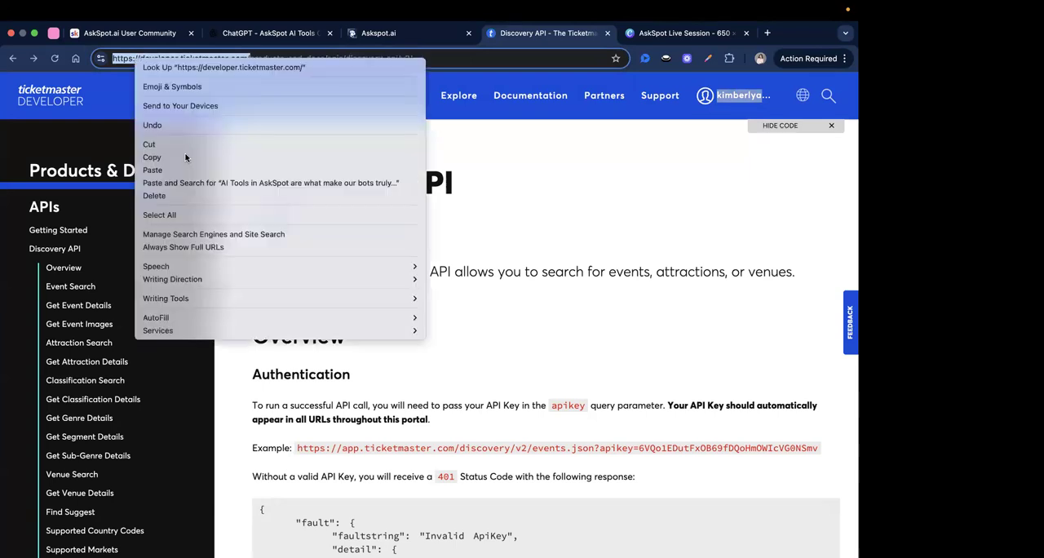
pyautogui.click(152, 157)
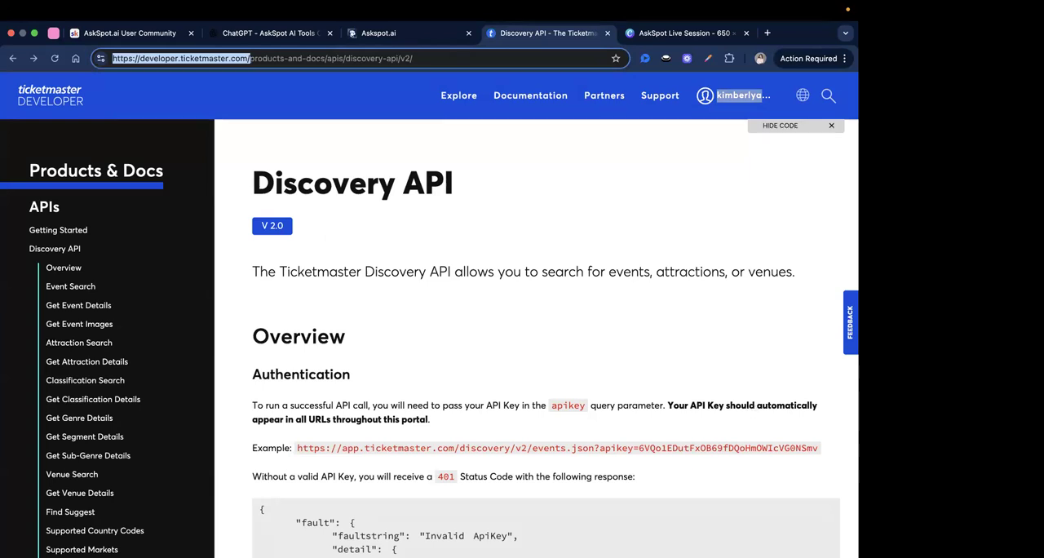
# Examine the Discovery API introduction for the kinds of items the API can search.
pyautogui.scroll(-1, 464, 350)
pyautogui.scroll(1, 464, 350)
pyautogui.scroll(-2, 474, 354)
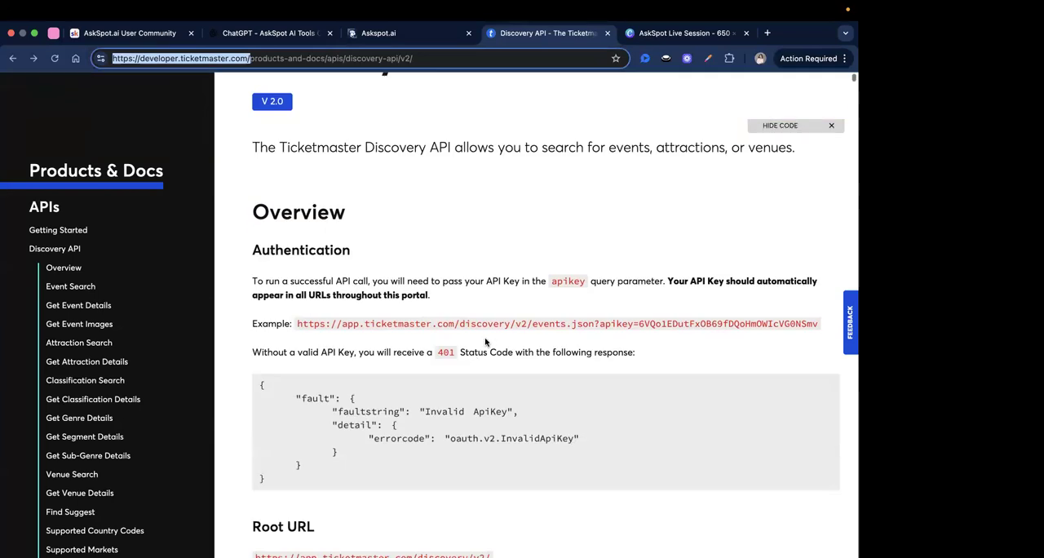
pyautogui.scroll(2, 486, 342)
pyautogui.click(818, 378)
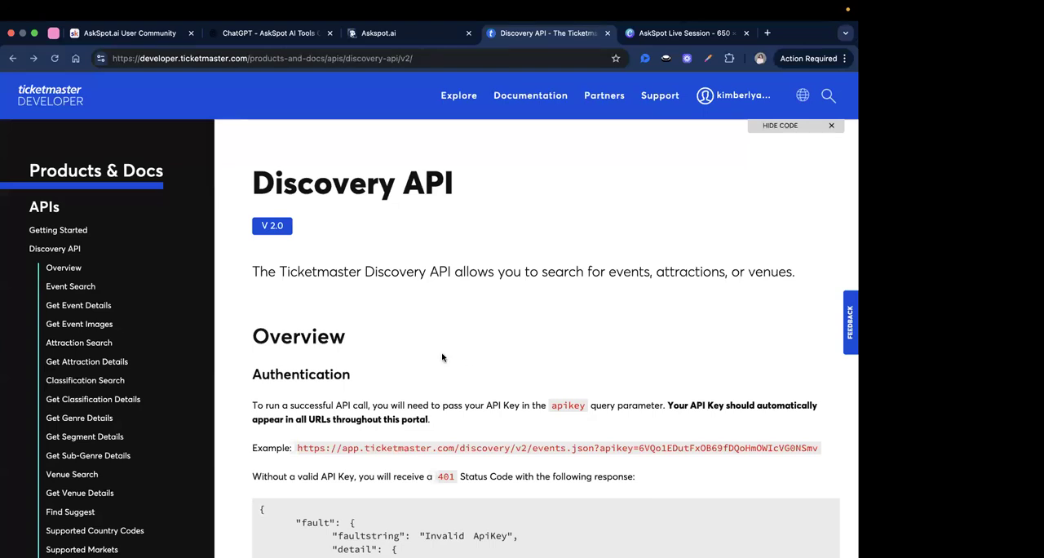
pyautogui.scroll(-1, 459, 346)
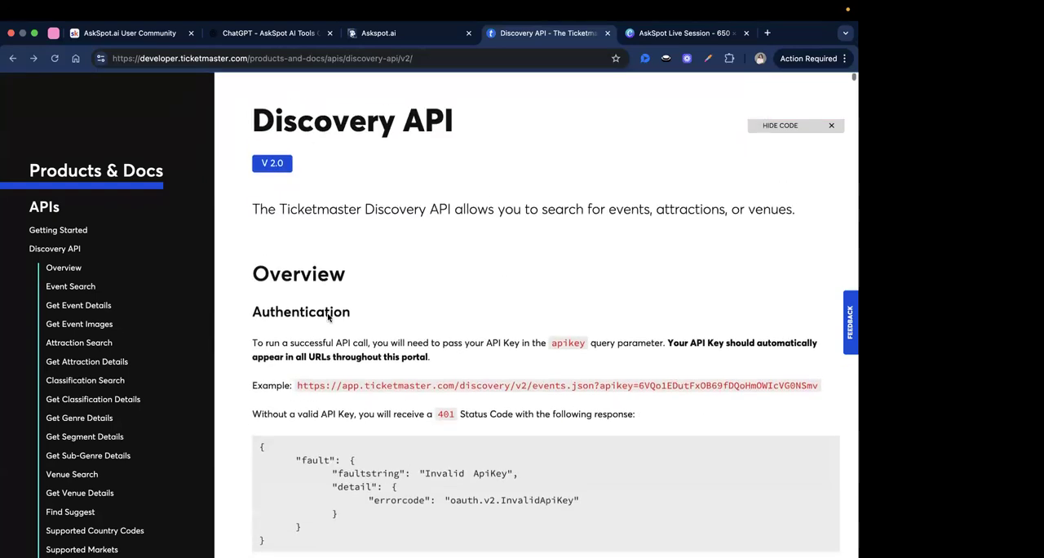
pyautogui.scroll(1, 401, 230)
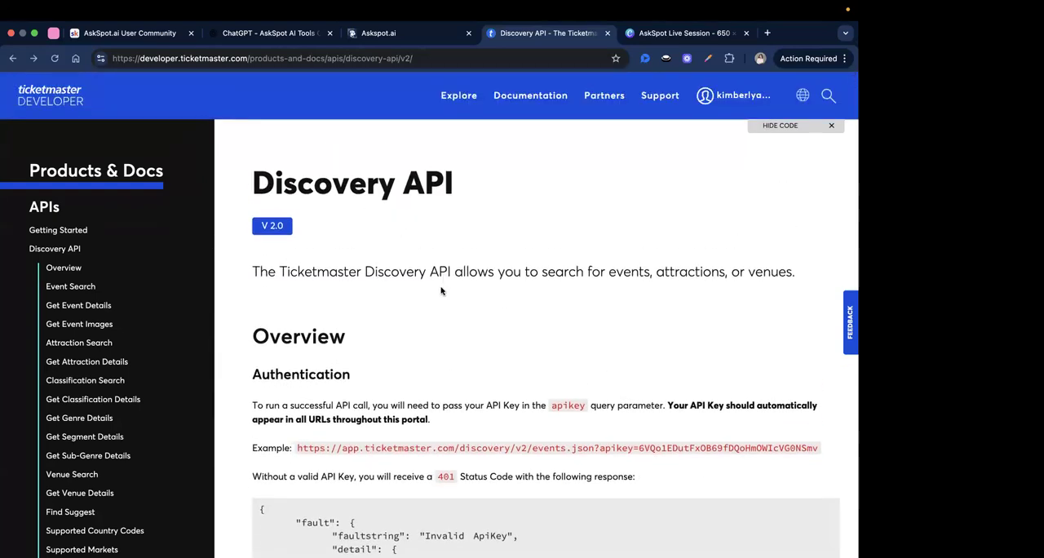
pyautogui.scroll(-1, 442, 292)
pyautogui.scroll(-1, 441, 291)
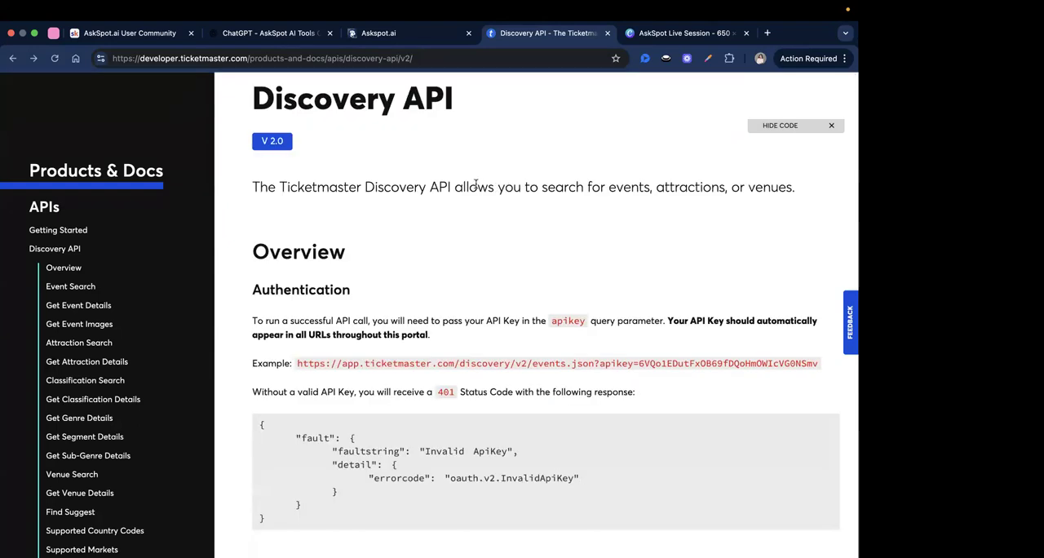
pyautogui.click(538, 193)
pyautogui.doubleClick(643, 189)
pyautogui.doubleClick(717, 186)
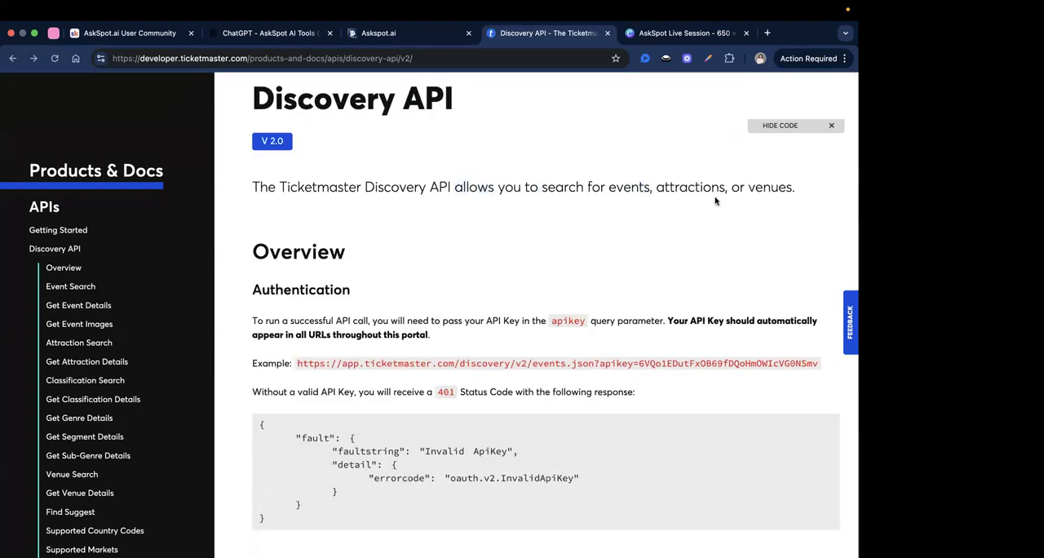
pyautogui.doubleClick(775, 186)
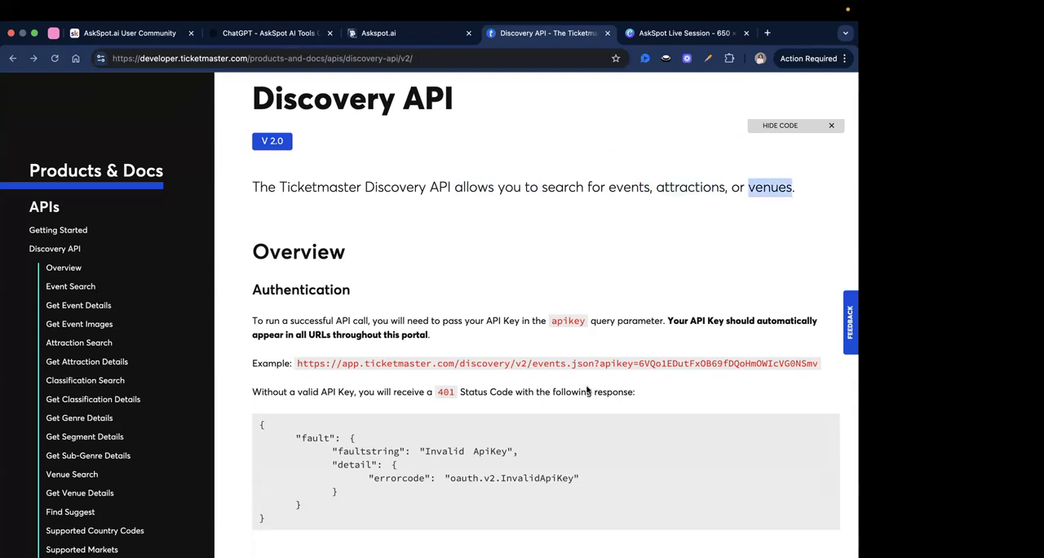
# Read the Authentication, Root URL and Event Sources sections of the Discovery API overview.
pyautogui.scroll(-2, 588, 391)
pyautogui.scroll(3, 424, 318)
pyautogui.scroll(-3, 261, 240)
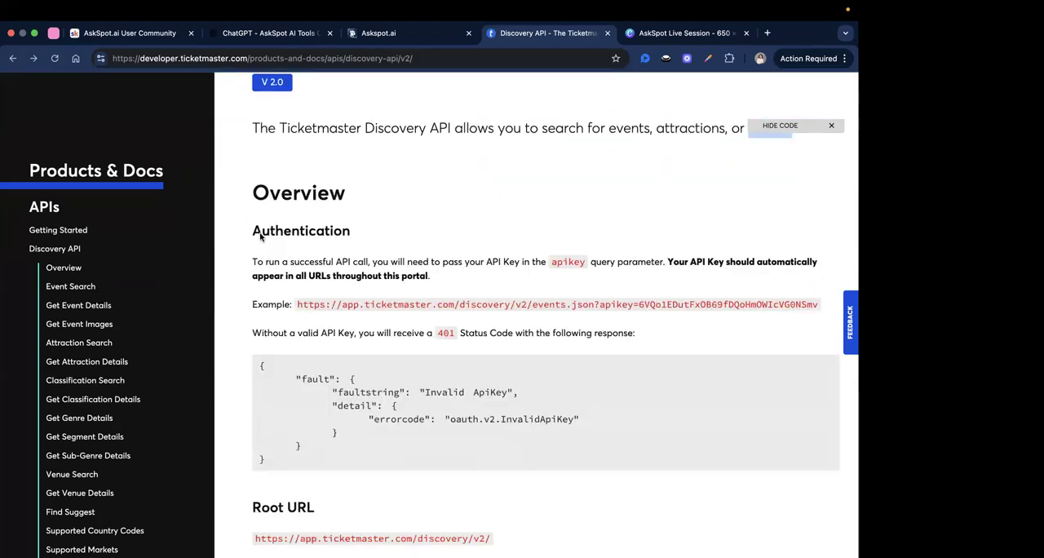
pyautogui.scroll(-1, 285, 204)
pyautogui.scroll(-1, 403, 320)
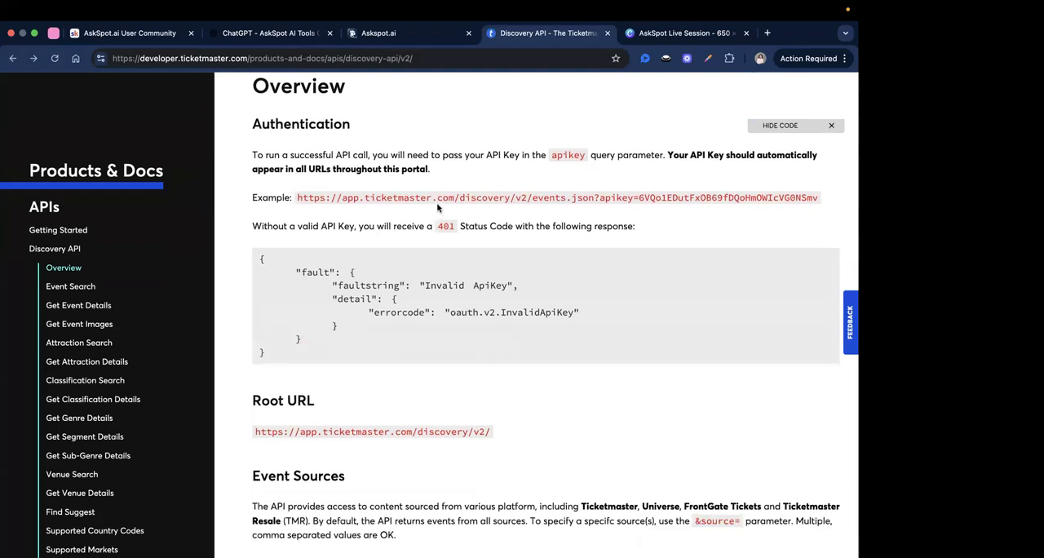
pyautogui.scroll(-3, 406, 258)
pyautogui.scroll(4, 406, 259)
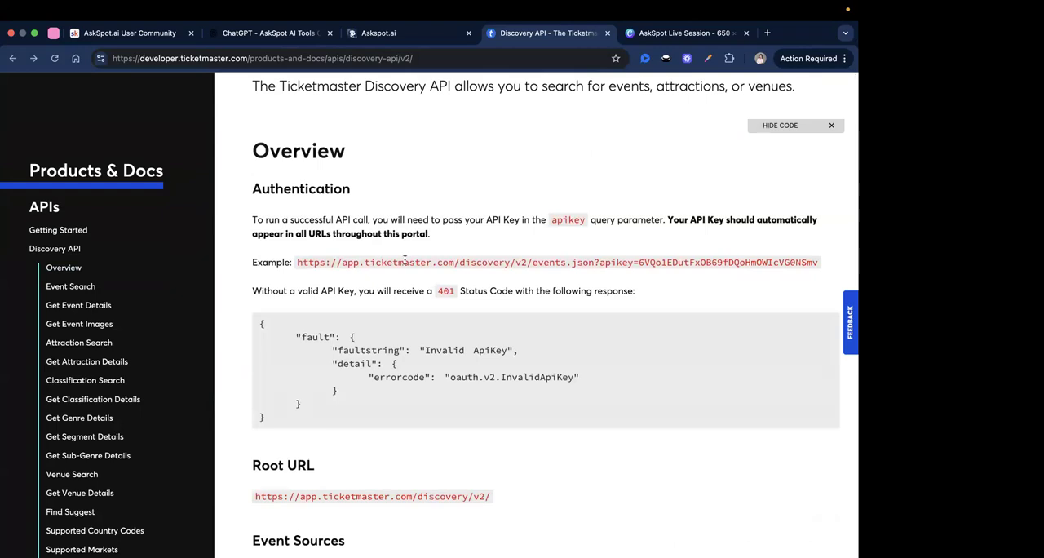
pyautogui.tripleClick(489, 221)
pyautogui.click(267, 209)
pyautogui.scroll(-2, 443, 376)
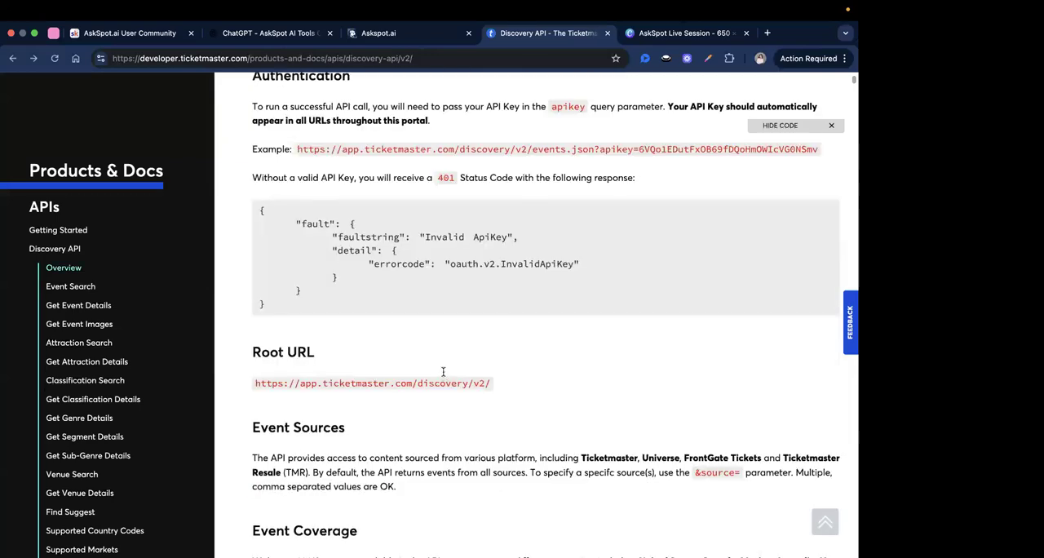
pyautogui.scroll(-2, 443, 372)
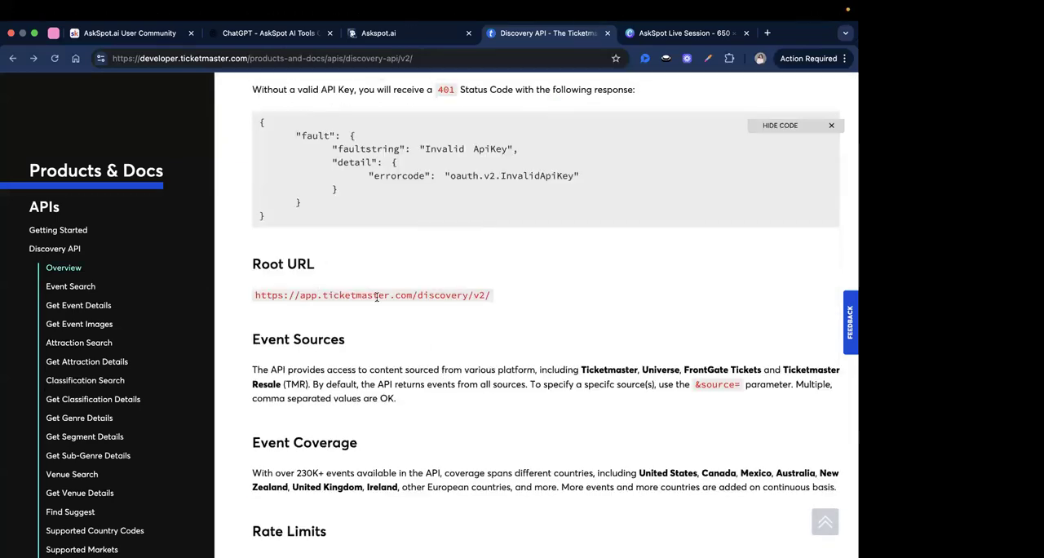
pyautogui.scroll(-2, 377, 296)
# Switch back to AskSpot and choose Custom API Tool as the new tool's type.
pyautogui.click(437, 34)
pyautogui.click(300, 396)
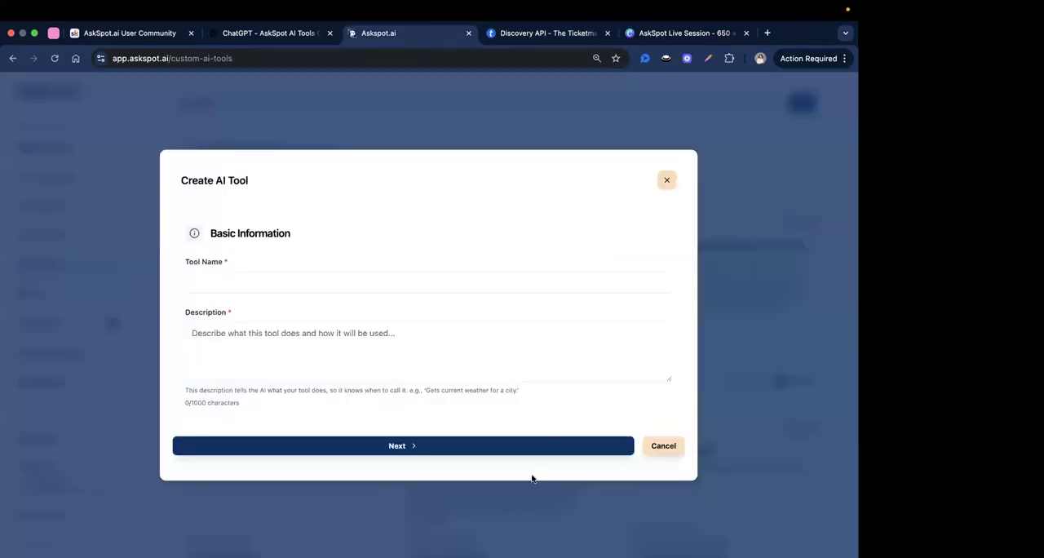
# Review the Discovery API overview in the Ticketmaster documentation and glance at the AskSpot AI Tools Co-Pilot in ChatGPT.
pyautogui.click(541, 36)
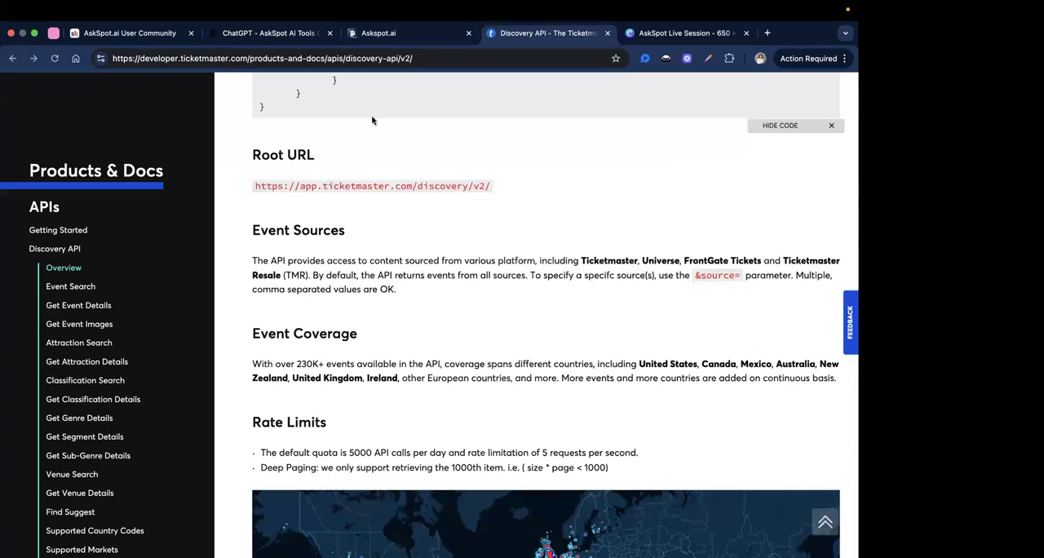
pyautogui.scroll(5, 356, 208)
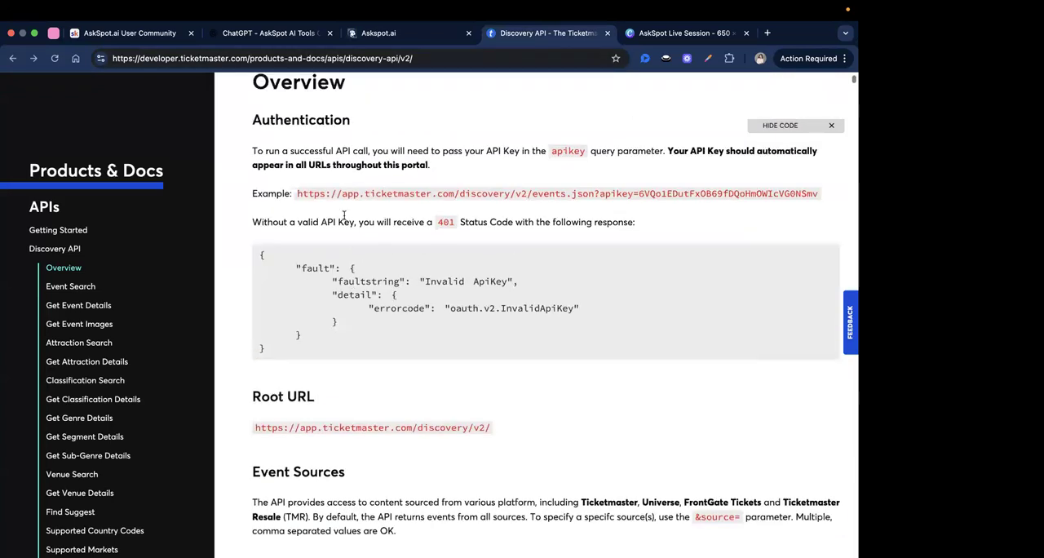
pyautogui.click(269, 34)
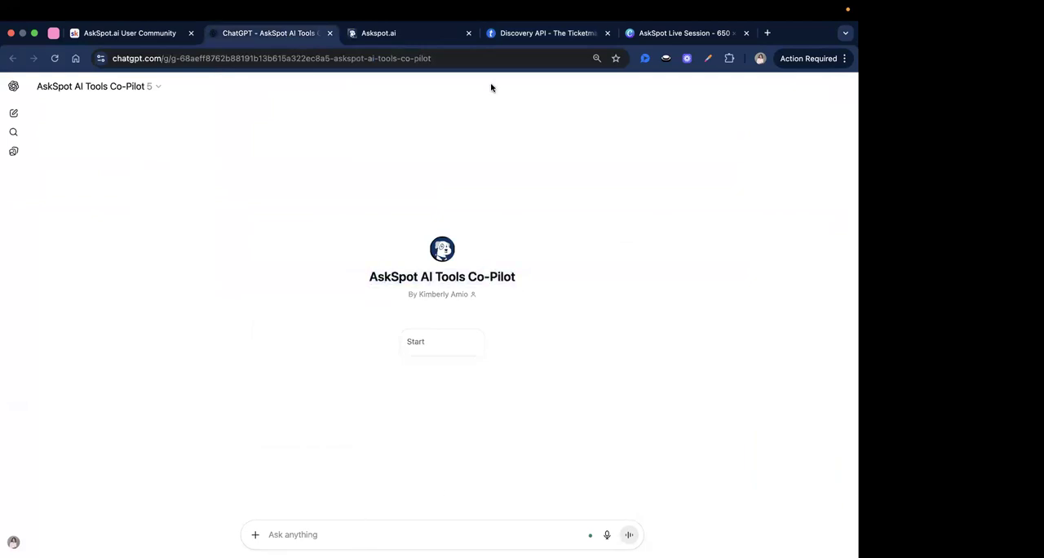
pyautogui.click(534, 33)
pyautogui.scroll(1, 367, 199)
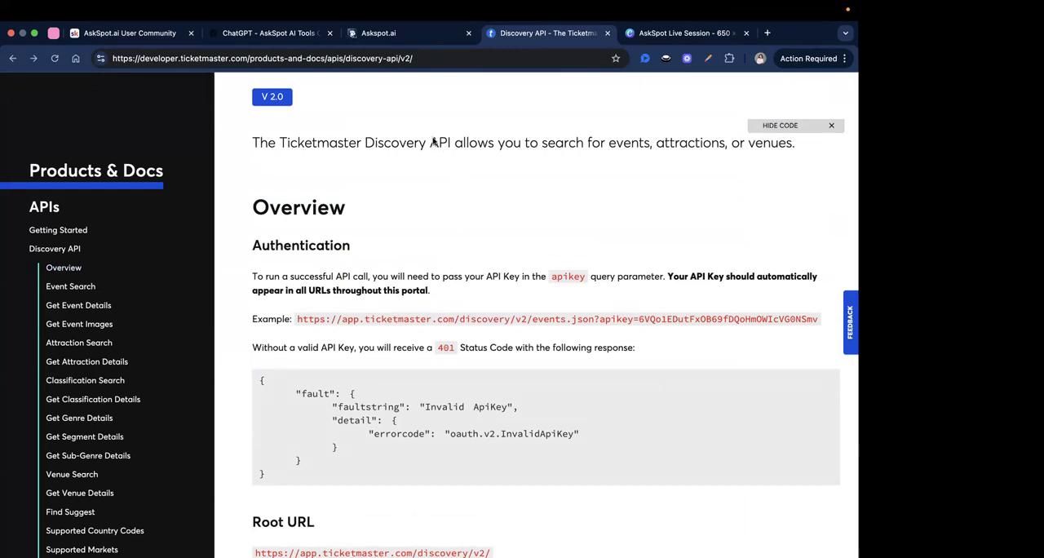
# Copy the Discovery API documentation from its title through the end of the endpoint table just above Event Search.
pyautogui.moveTo(247, 140); pyautogui.dragTo(375, 245)
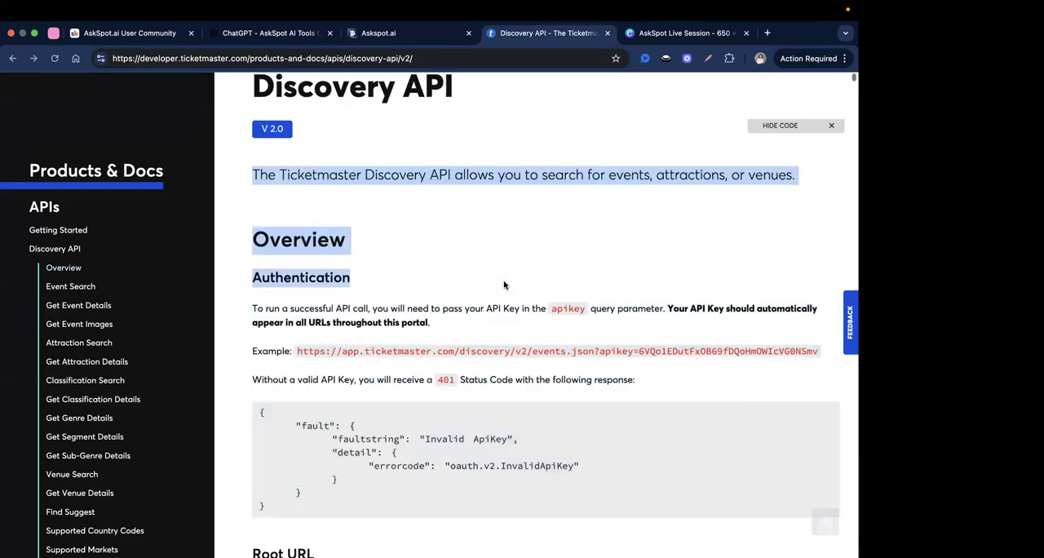
pyautogui.scroll(1, 388, 211)
pyautogui.click(383, 209)
pyautogui.moveTo(228, 97); pyautogui.dragTo(568, 300)
pyautogui.scroll(-2, 394, 241)
pyautogui.scroll(-15, 400, 249)
pyautogui.scroll(-1, 407, 255)
pyautogui.scroll(1, 407, 256)
pyautogui.scroll(-1, 408, 256)
pyautogui.scroll(3, 409, 256)
pyautogui.scroll(-10, 412, 257)
pyautogui.scroll(2, 416, 261)
pyautogui.rightClick(569, 300)
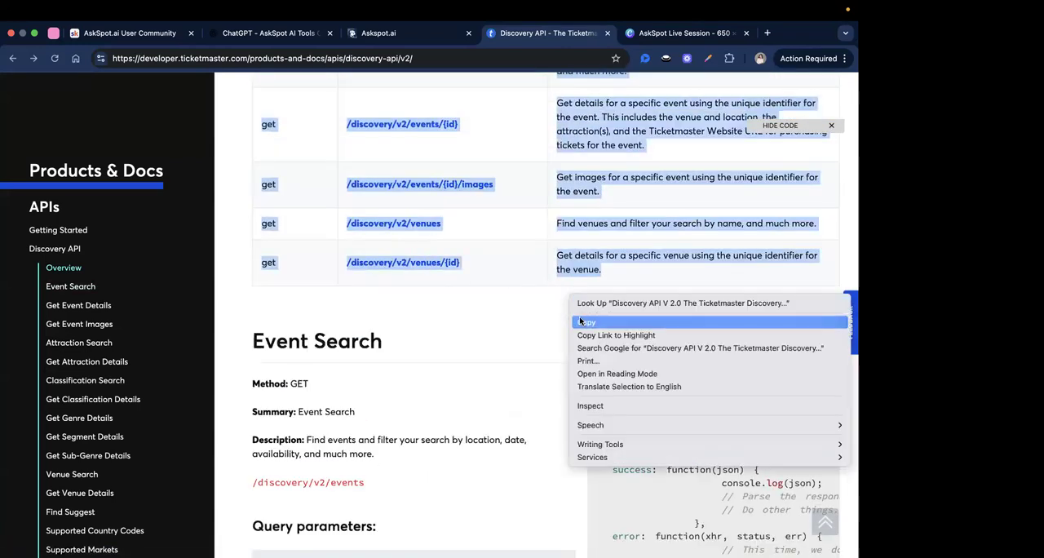
pyautogui.click(581, 322)
pyautogui.scroll(2, 437, 244)
pyautogui.scroll(8, 436, 234)
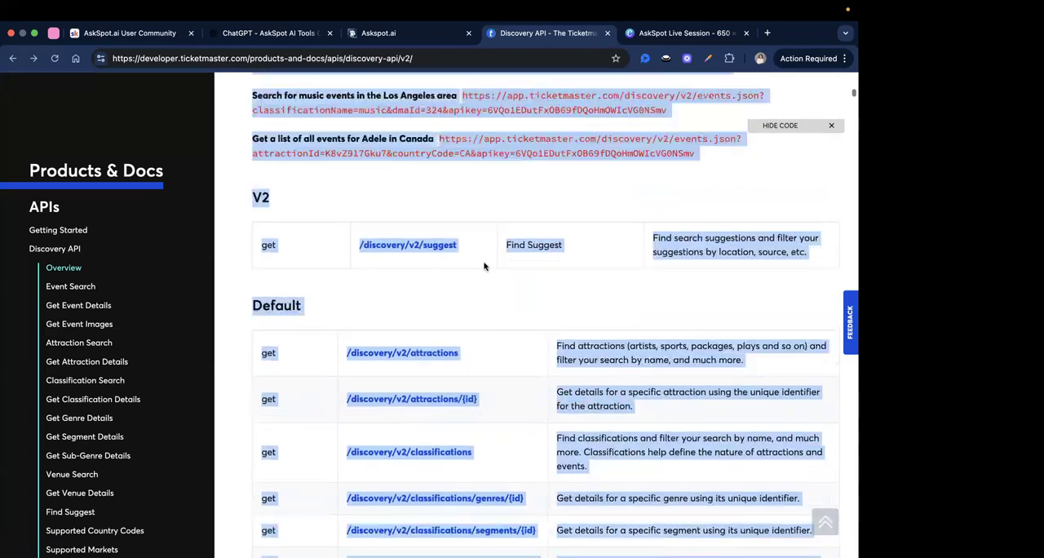
pyautogui.scroll(8, 462, 267)
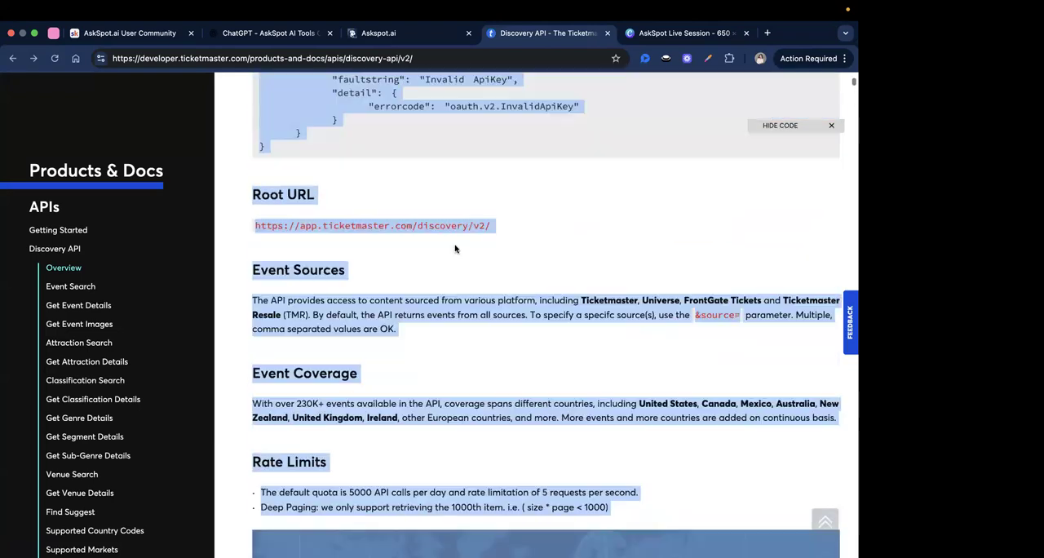
pyautogui.click(457, 253)
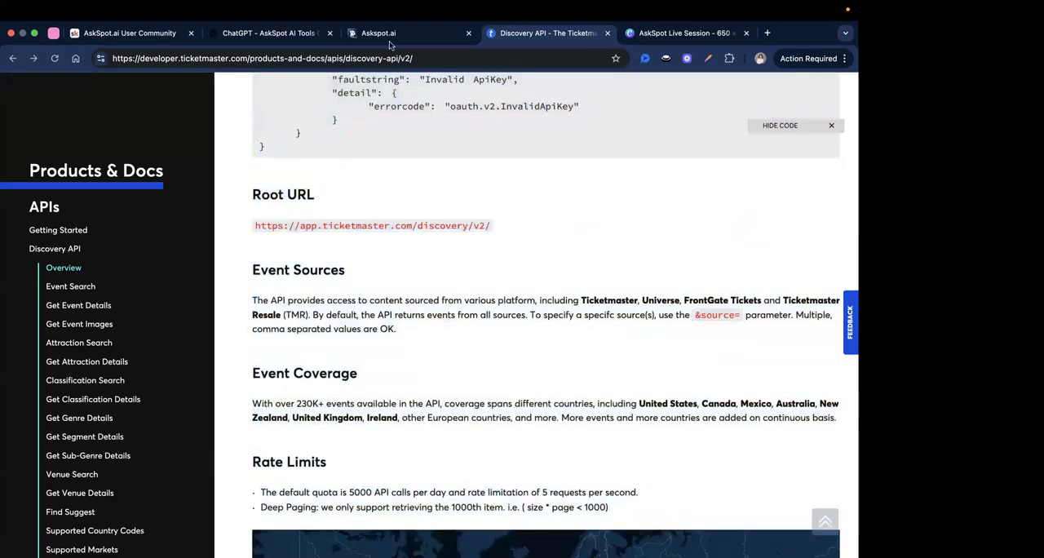
# Send the AskSpot AI Tools Co-Pilot in ChatGPT the prompt "Help me set this up inside AskSpot AI tools" followed by the copied documentation.
pyautogui.click(272, 32)
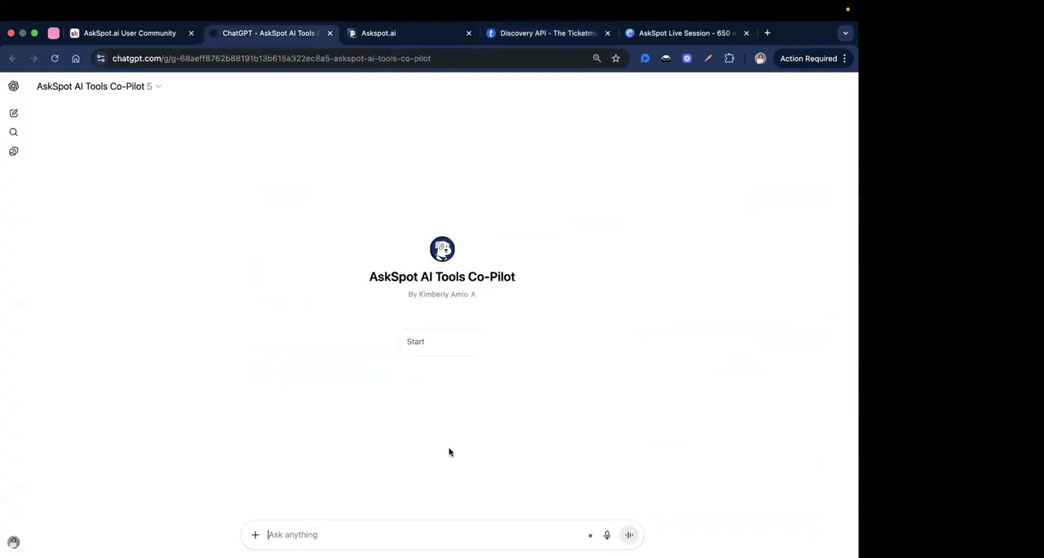
pyautogui.write('Help')
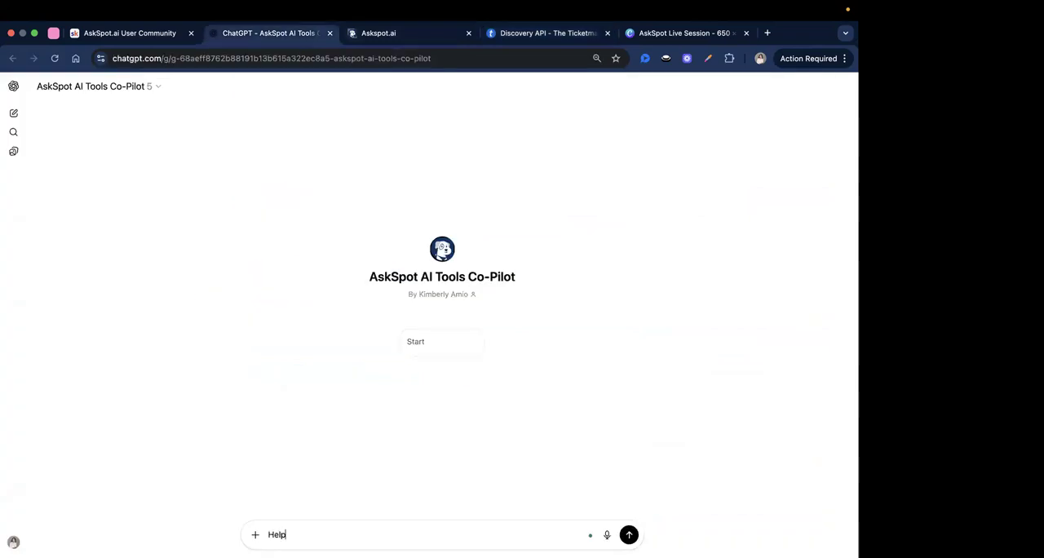
pyautogui.write(' me set this')
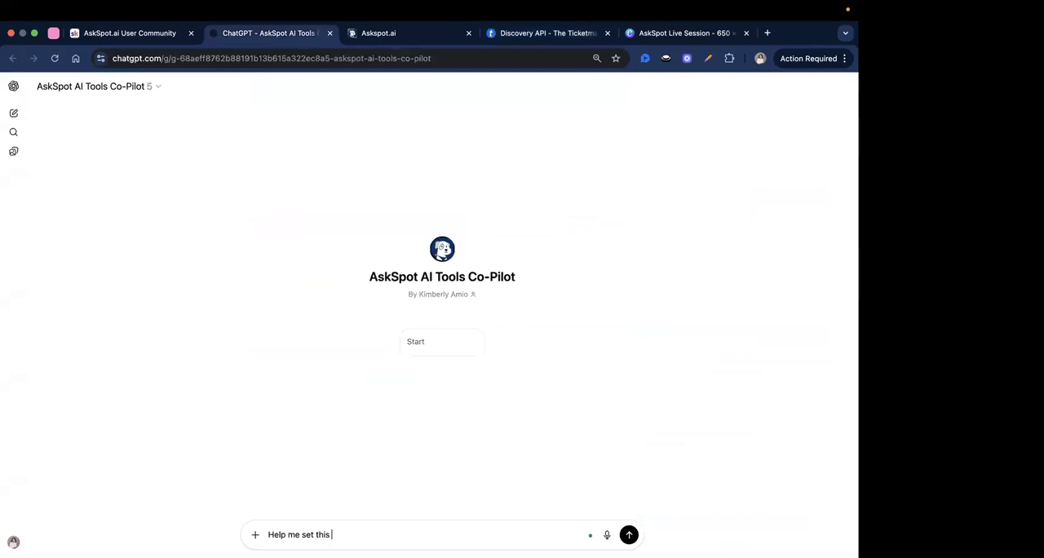
pyautogui.write(' up inside AskSpot AI too')
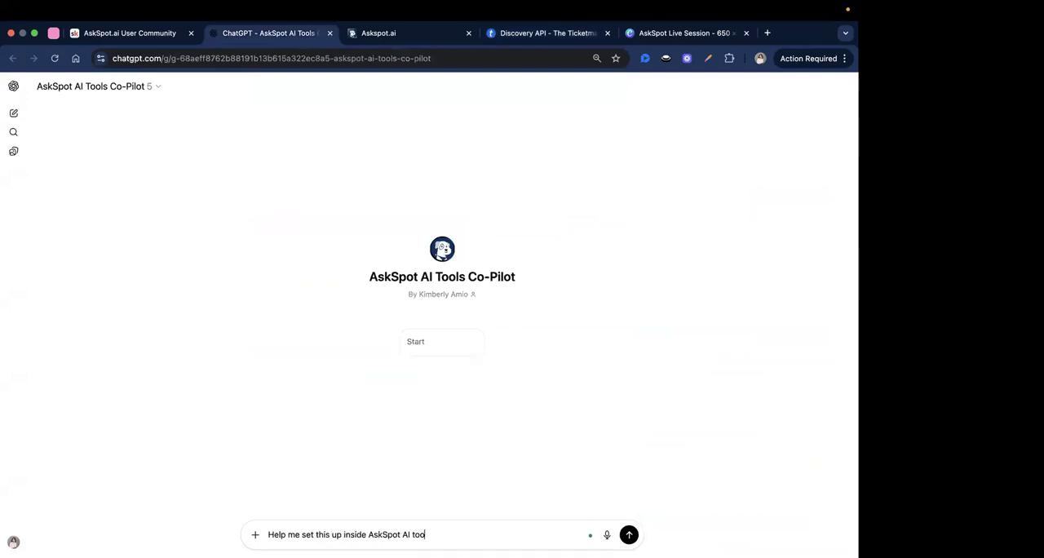
pyautogui.write('ls')
pyautogui.hotkey('shift', 'Return')
pyautogui.press('super+v')
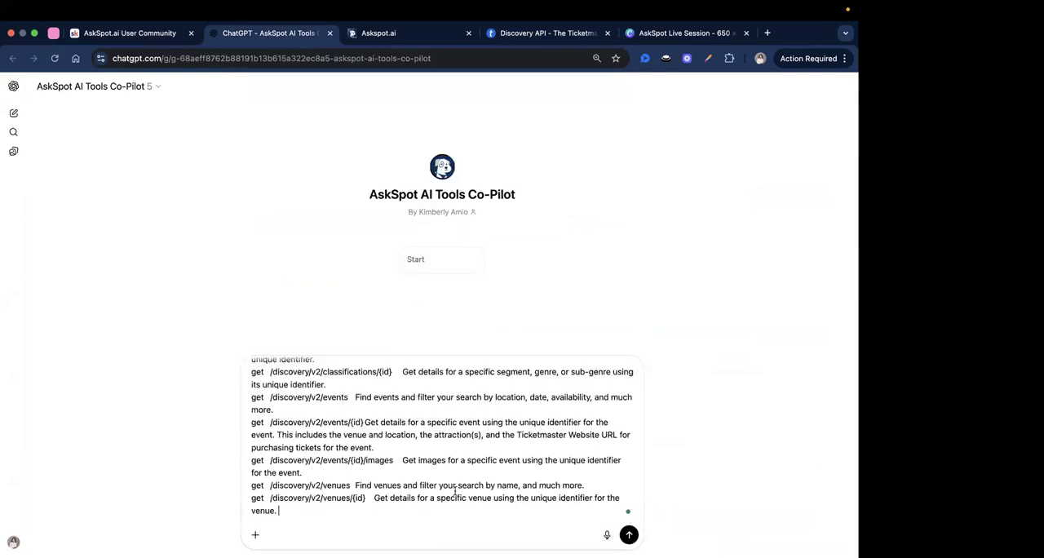
pyautogui.click(631, 535)
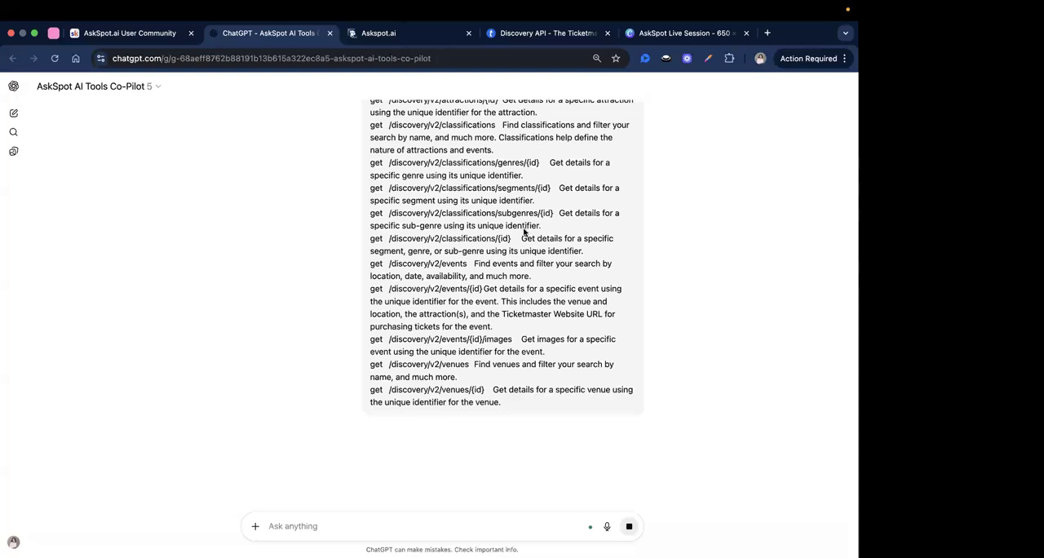
# Read the co-pilot's Event Finder configuration, covering the tool name, description, API configuration and request headers.
pyautogui.click(545, 34)
pyautogui.scroll(6, 399, 246)
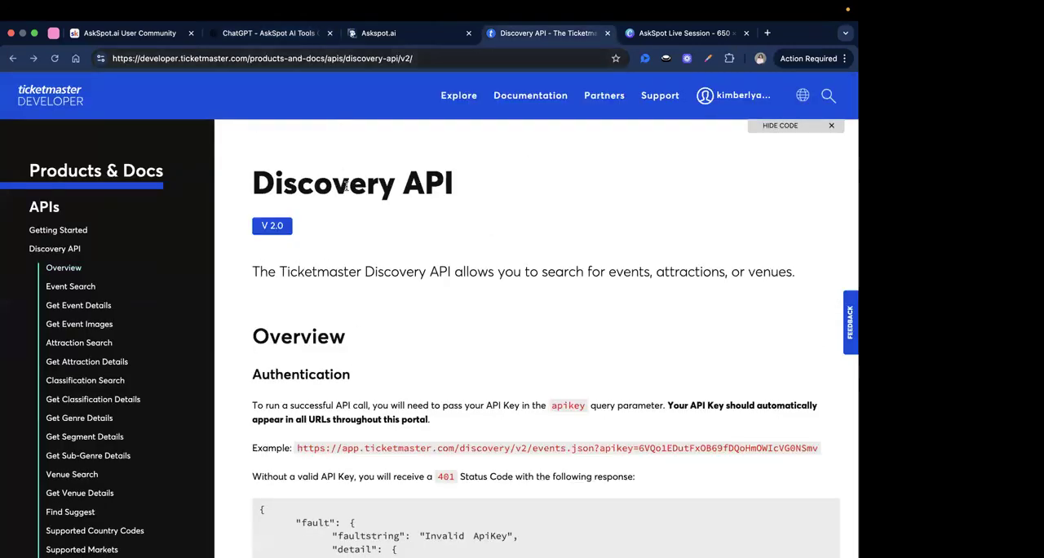
pyautogui.click(310, 33)
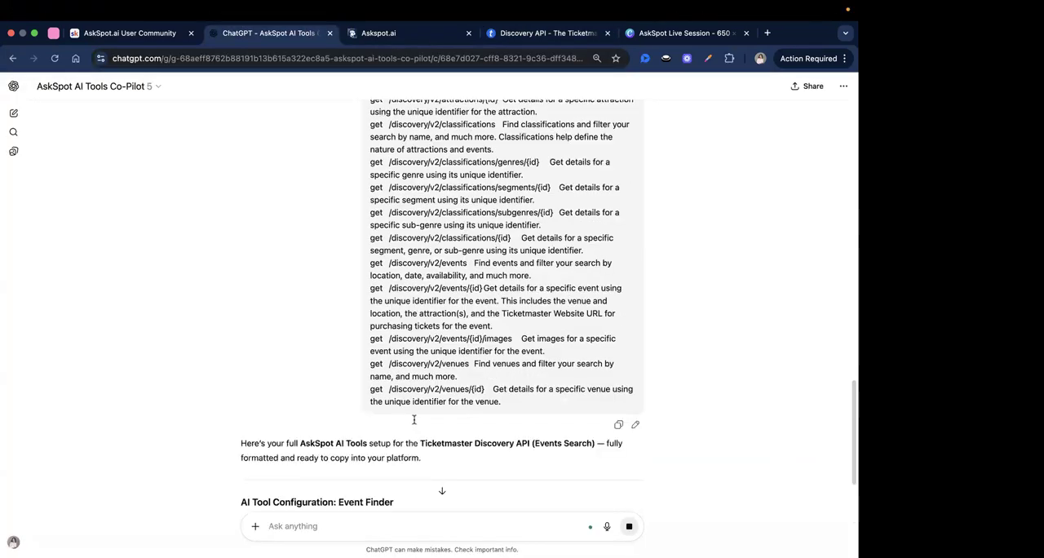
pyautogui.scroll(-3, 409, 367)
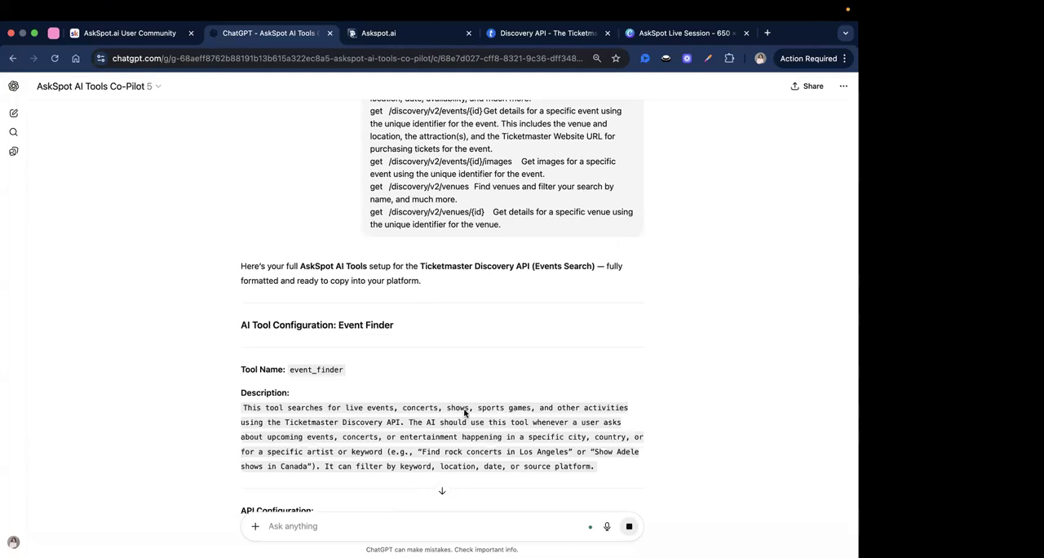
pyautogui.scroll(-1, 474, 389)
pyautogui.scroll(-1, 471, 399)
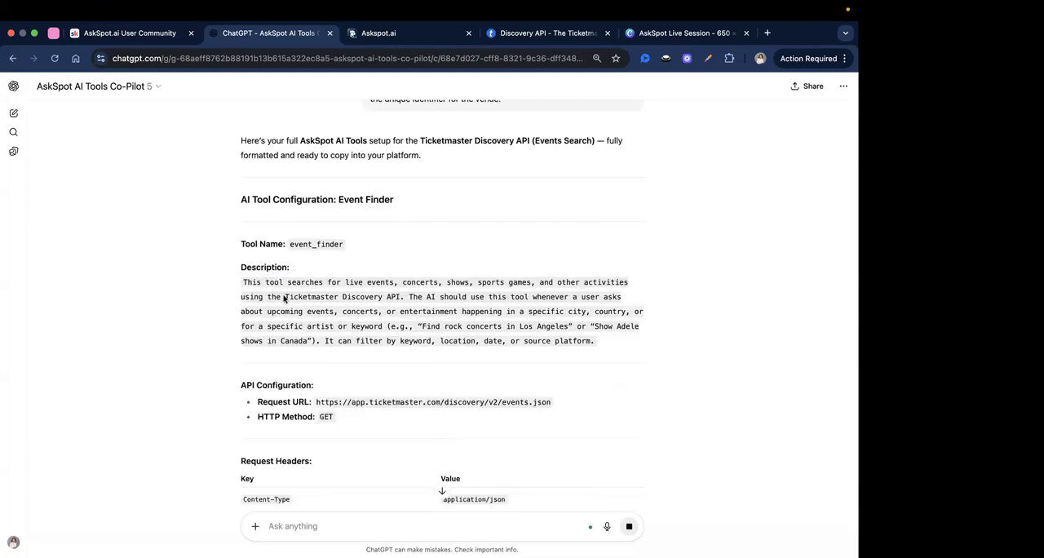
pyautogui.scroll(-1, 432, 337)
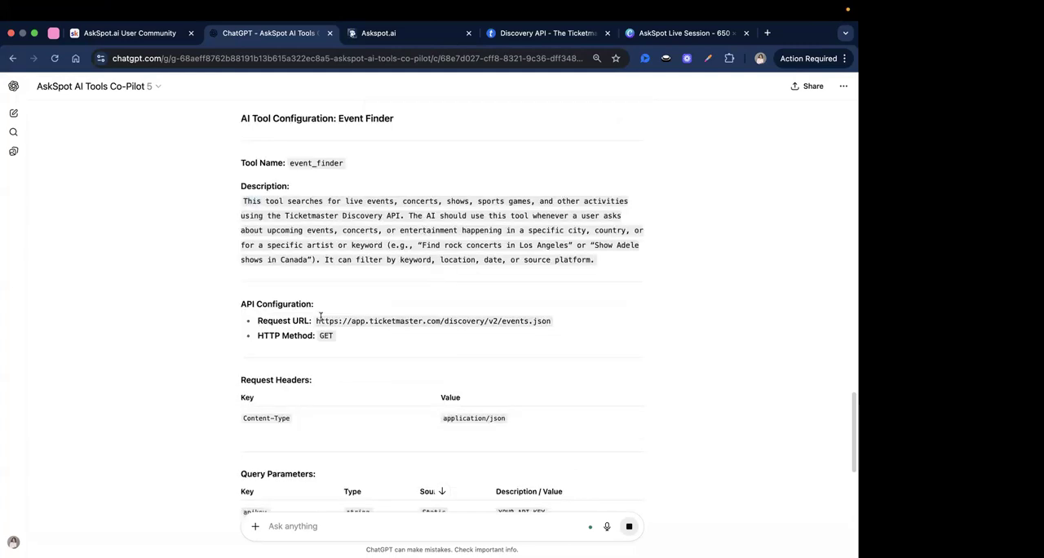
pyautogui.scroll(-1, 331, 339)
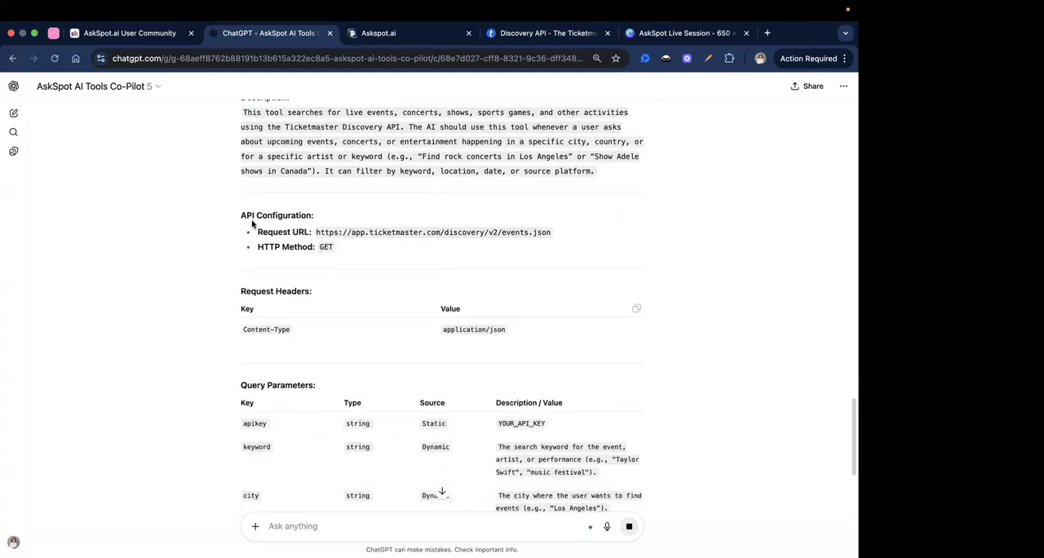
pyautogui.tripleClick(298, 295)
pyautogui.scroll(-1, 324, 345)
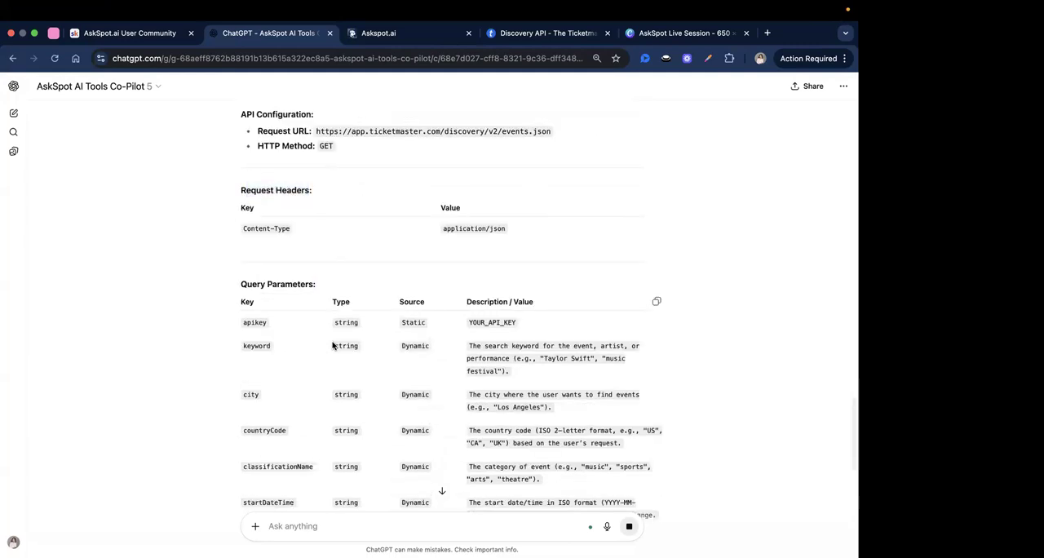
pyautogui.scroll(-1, 334, 346)
# Examine the Query Parameters table, especially the static apikey row, and compare it with the Ticketmaster documentation page.
pyautogui.tripleClick(355, 235)
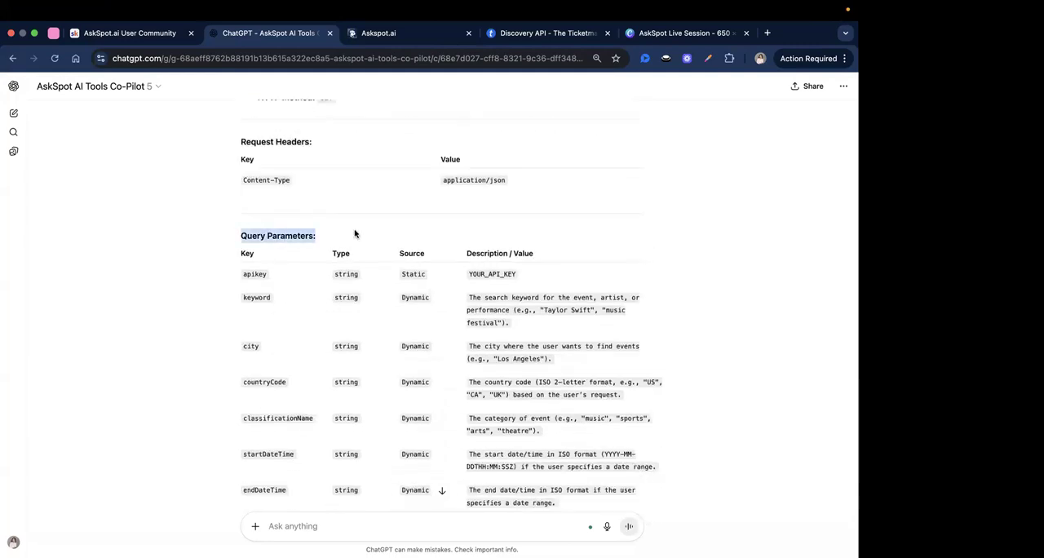
pyautogui.click(354, 336)
pyautogui.scroll(-1, 354, 335)
pyautogui.doubleClick(487, 236)
pyautogui.click(487, 236)
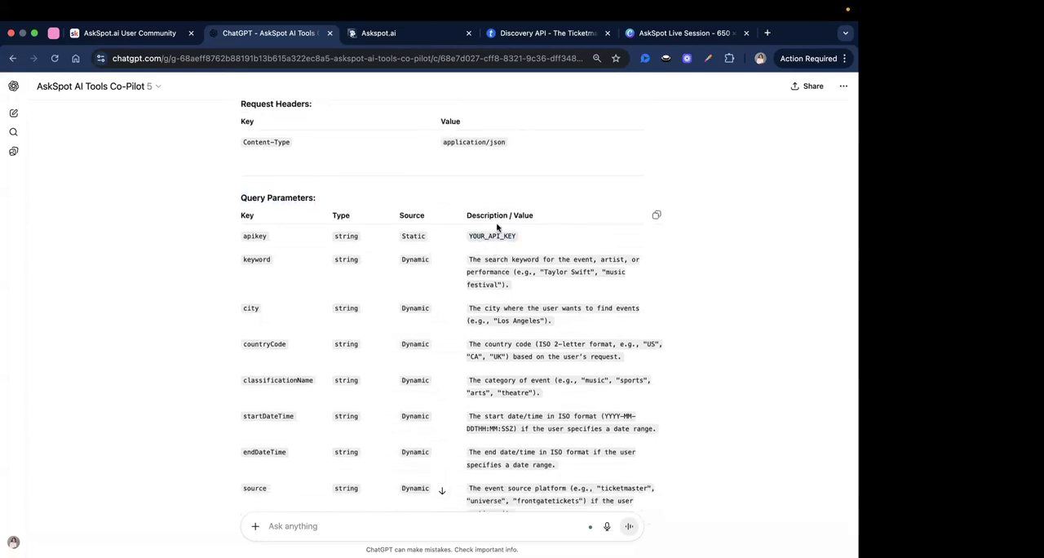
pyautogui.doubleClick(492, 236)
pyautogui.click(492, 236)
pyautogui.scroll(-2, 501, 229)
pyautogui.scroll(2, 501, 245)
pyautogui.click(523, 37)
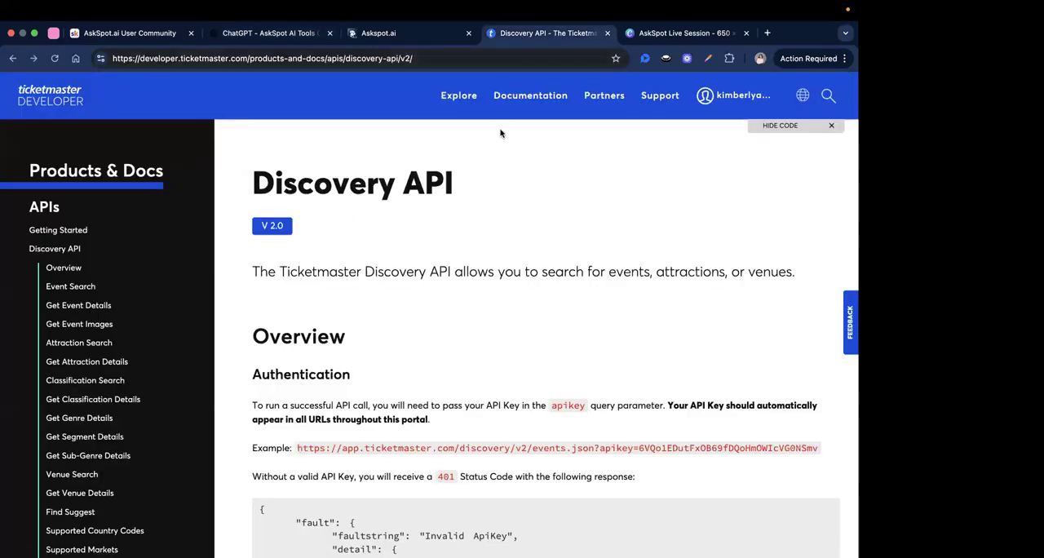
pyautogui.click(290, 37)
# Read through the request headers and the dynamic query parameters from keyword to source, with their descriptions.
pyautogui.scroll(-3, 487, 355)
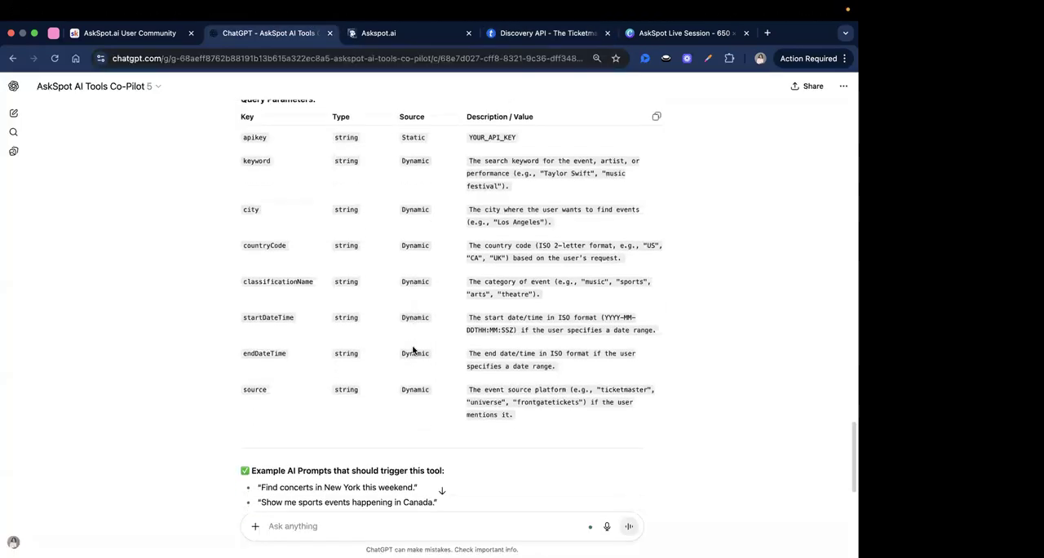
pyautogui.scroll(4, 414, 320)
pyautogui.tripleClick(274, 243)
pyautogui.click(270, 252)
pyautogui.scroll(-3, 324, 286)
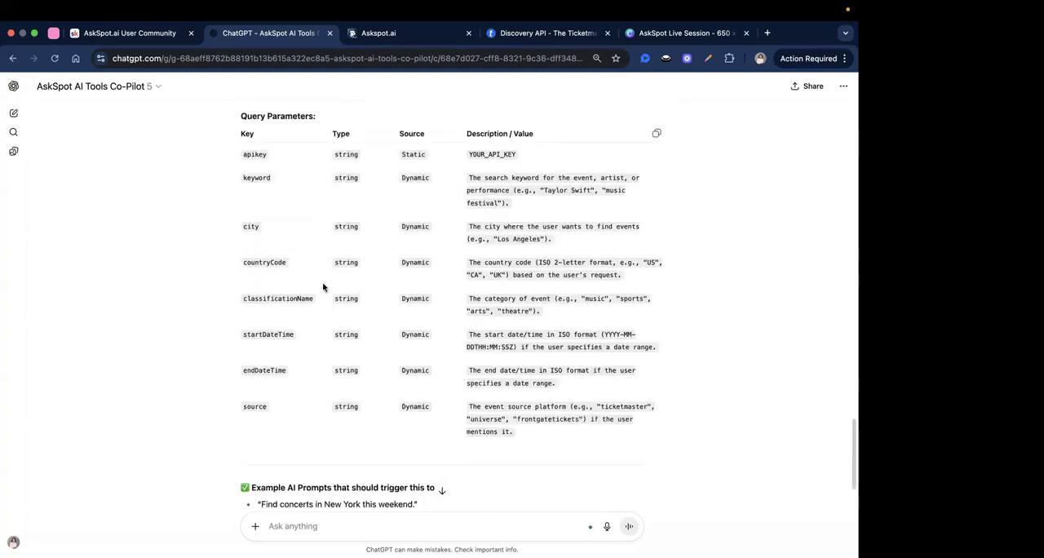
pyautogui.scroll(1, 328, 296)
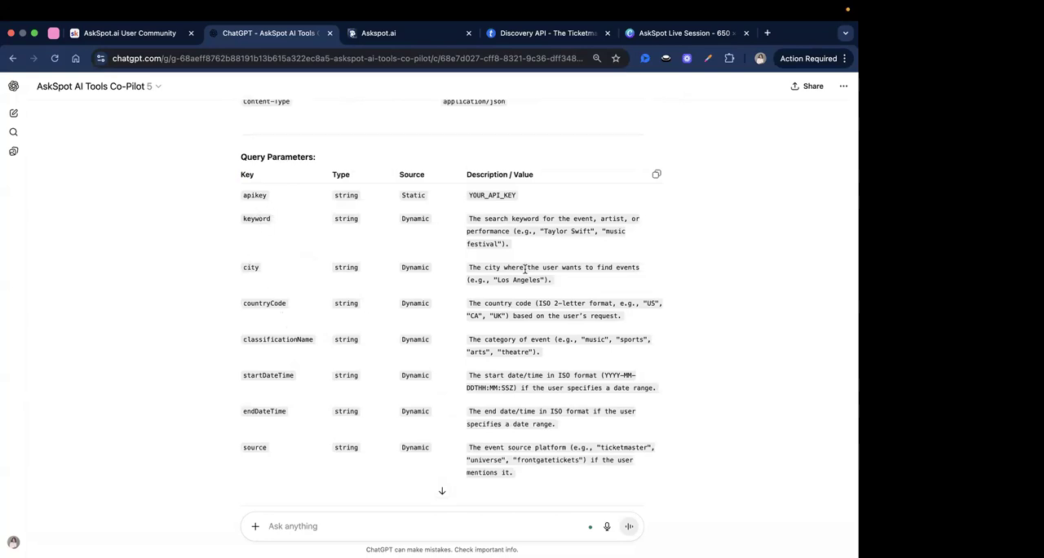
pyautogui.scroll(-1, 401, 304)
pyautogui.scroll(-1, 310, 298)
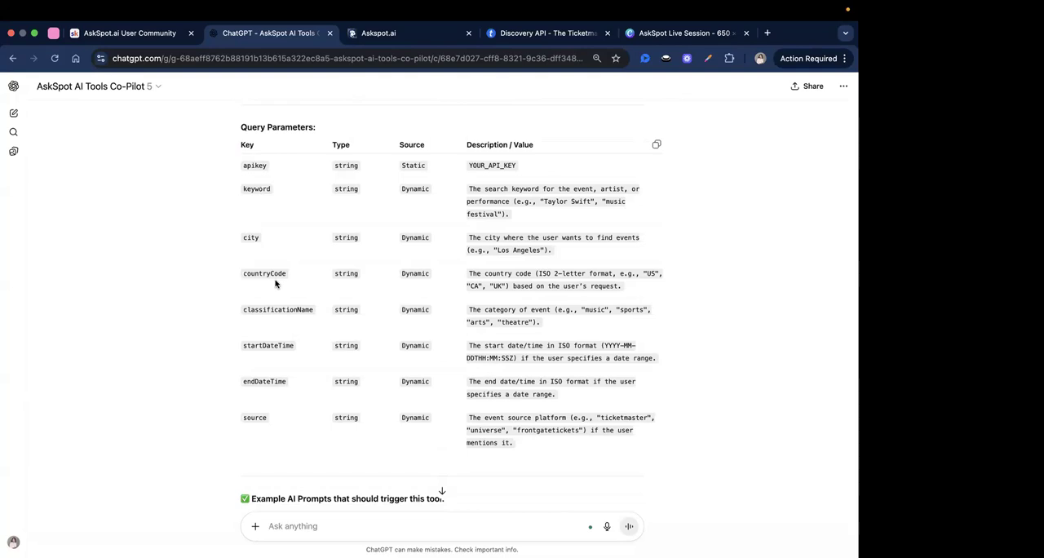
pyautogui.scroll(-2, 286, 314)
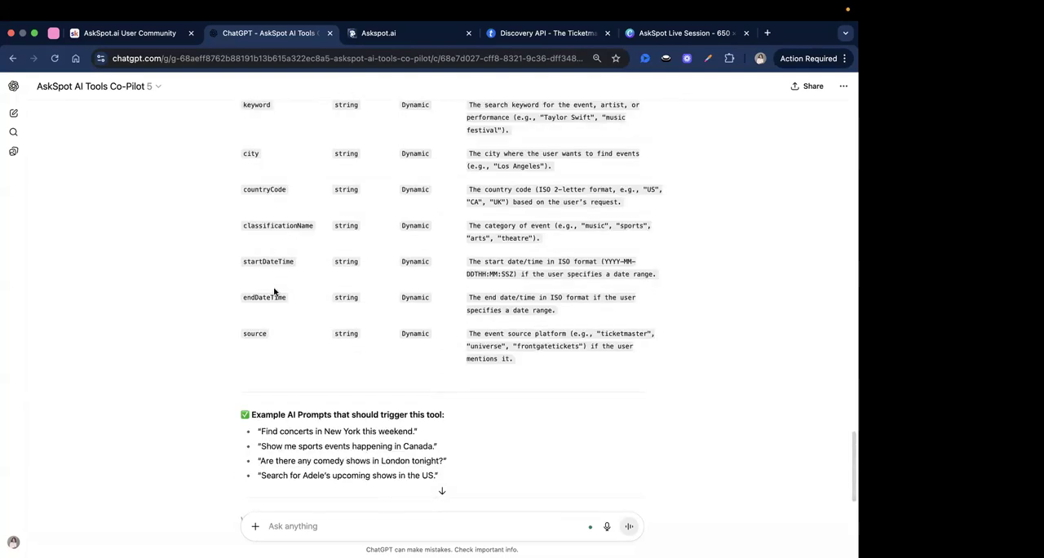
pyautogui.scroll(-1, 272, 336)
pyautogui.scroll(-2, 272, 336)
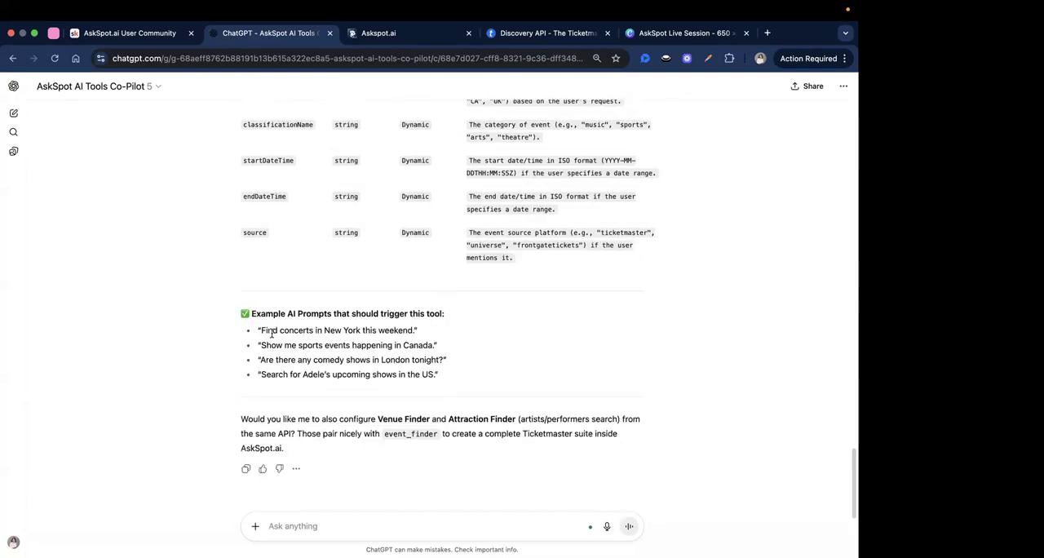
# Examine the example AI prompts that should trigger the event finder tool.
pyautogui.doubleClick(268, 313)
pyautogui.click(295, 316)
pyautogui.doubleClick(270, 311)
pyautogui.click(317, 327)
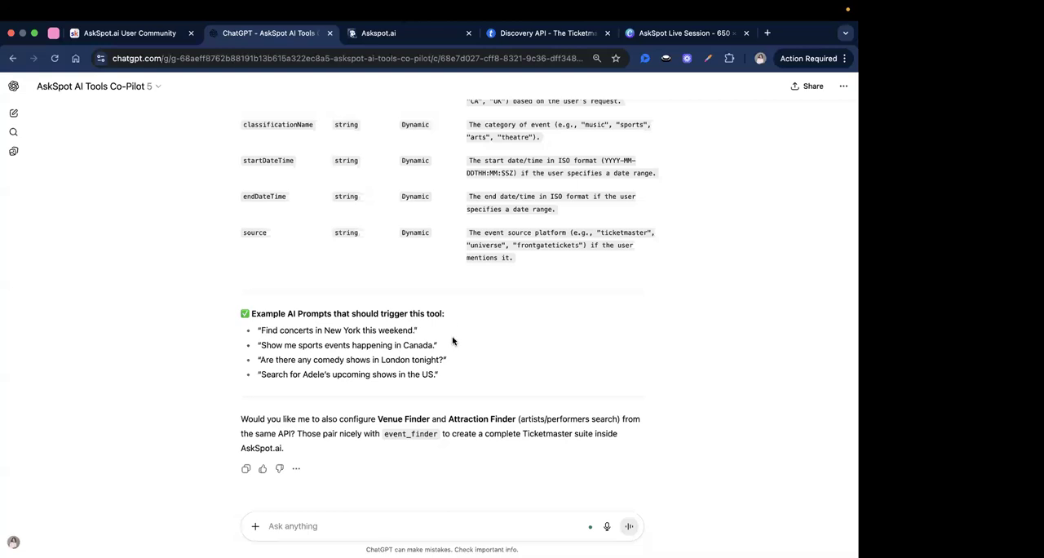
pyautogui.moveTo(448, 384); pyautogui.dragTo(448, 303)
pyautogui.click(453, 392)
pyautogui.click(461, 386)
pyautogui.moveTo(462, 384); pyautogui.dragTo(471, 302)
pyautogui.click(472, 377)
# Go back over the generated setup from the query parameters up to the tool name and description.
pyautogui.scroll(2, 473, 377)
pyautogui.scroll(-2, 479, 376)
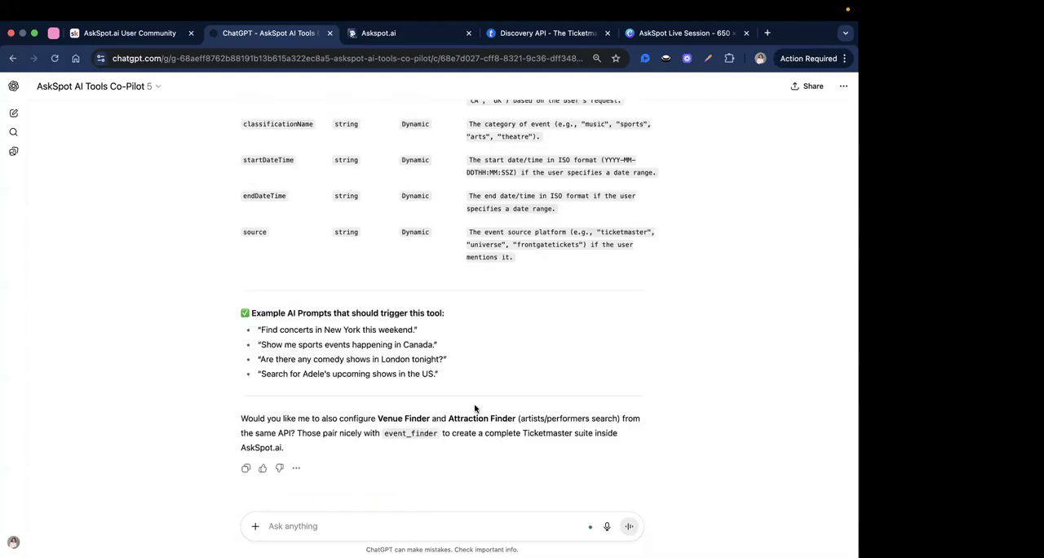
pyautogui.scroll(1, 477, 412)
pyautogui.scroll(10, 477, 419)
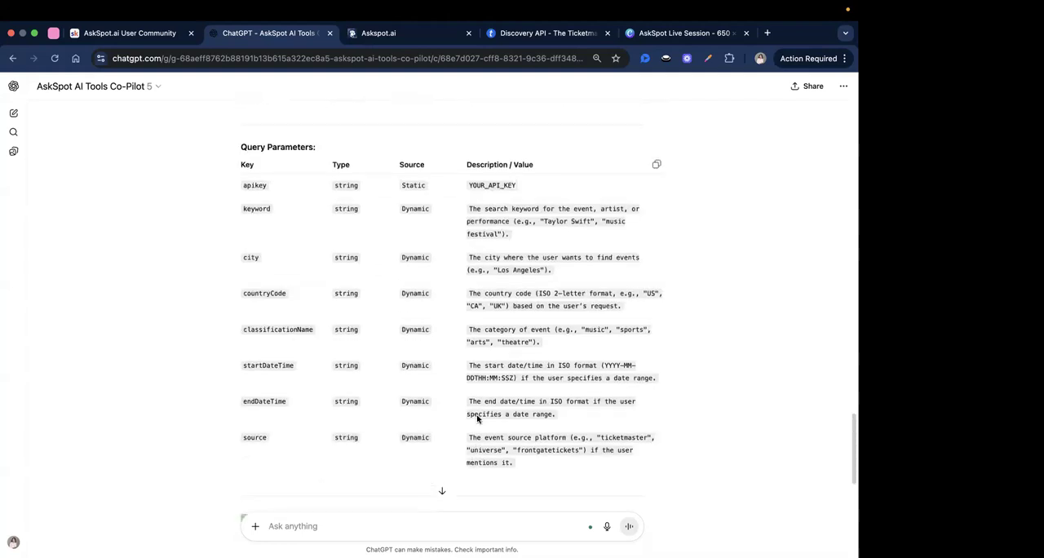
pyautogui.scroll(1, 477, 417)
pyautogui.scroll(-1, 478, 417)
pyautogui.scroll(2, 477, 415)
pyautogui.scroll(-3, 477, 415)
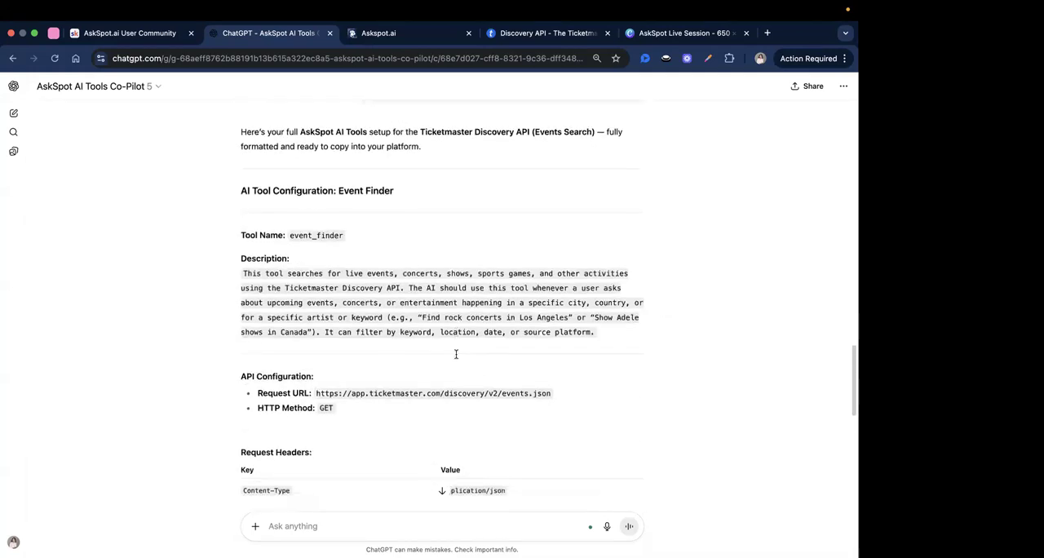
pyautogui.scroll(-1, 459, 343)
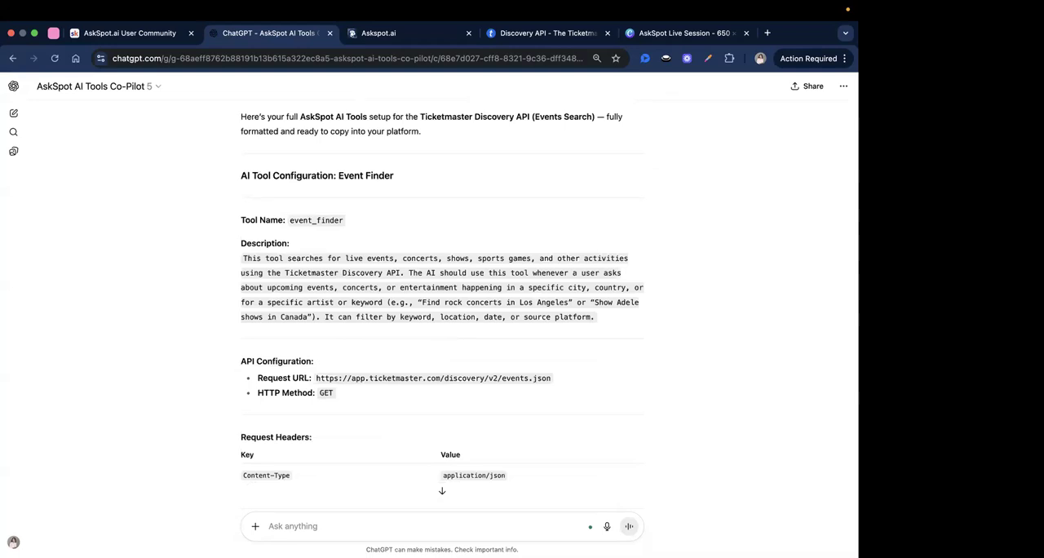
# Switch to AskSpot, discard the open tool form and start creating a new Custom API Tool.
pyautogui.click(397, 33)
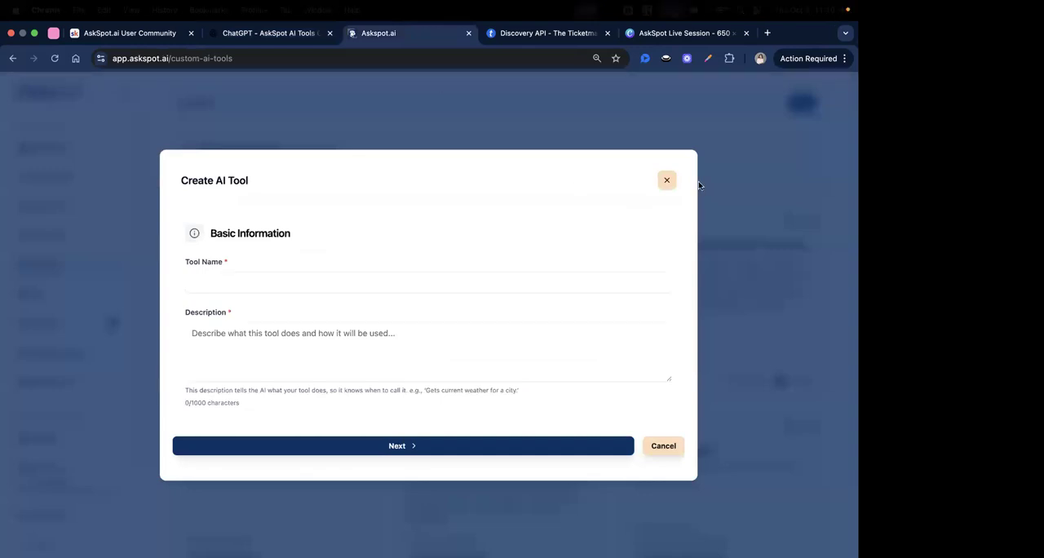
pyautogui.click(795, 106)
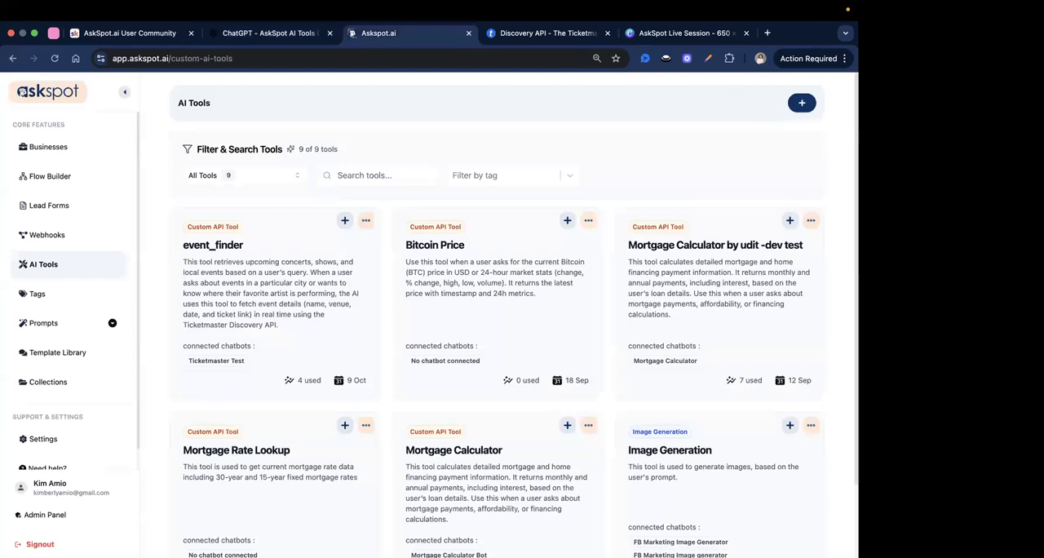
pyautogui.click(801, 102)
pyautogui.click(473, 299)
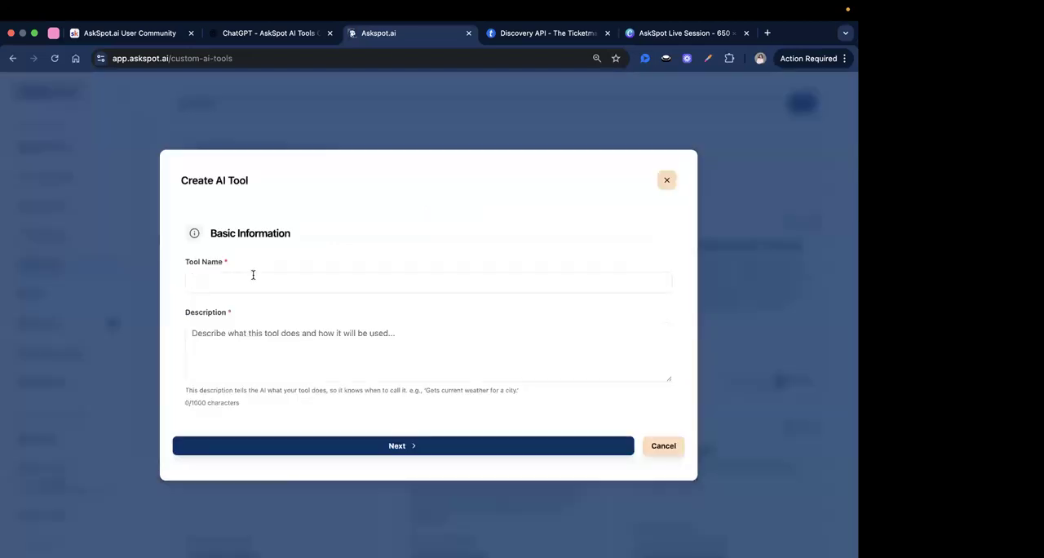
# Name the new tool "Event Finder API (Ticketmaster)", starting from the tool name in the generated configuration.
pyautogui.click(253, 281)
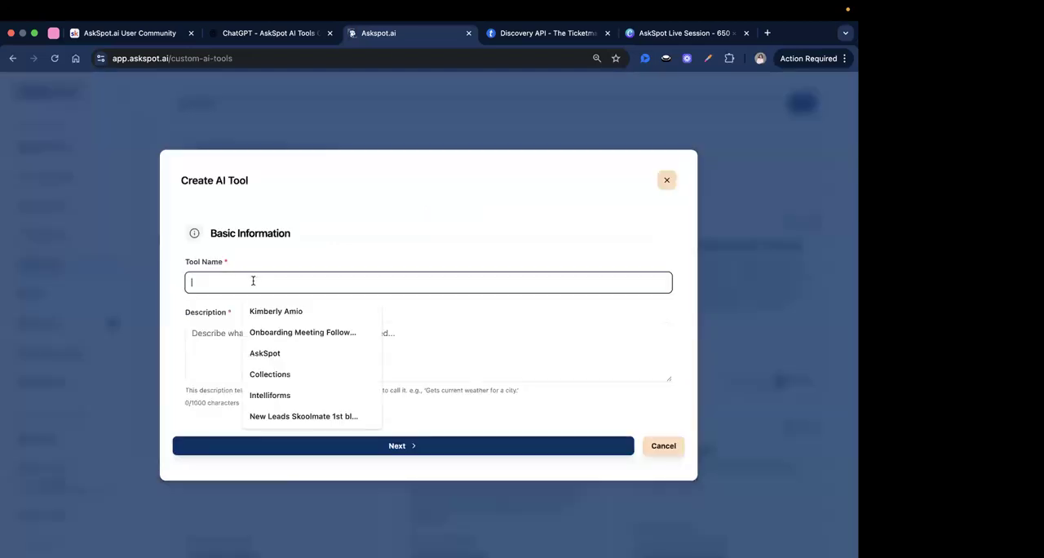
pyautogui.click(256, 267)
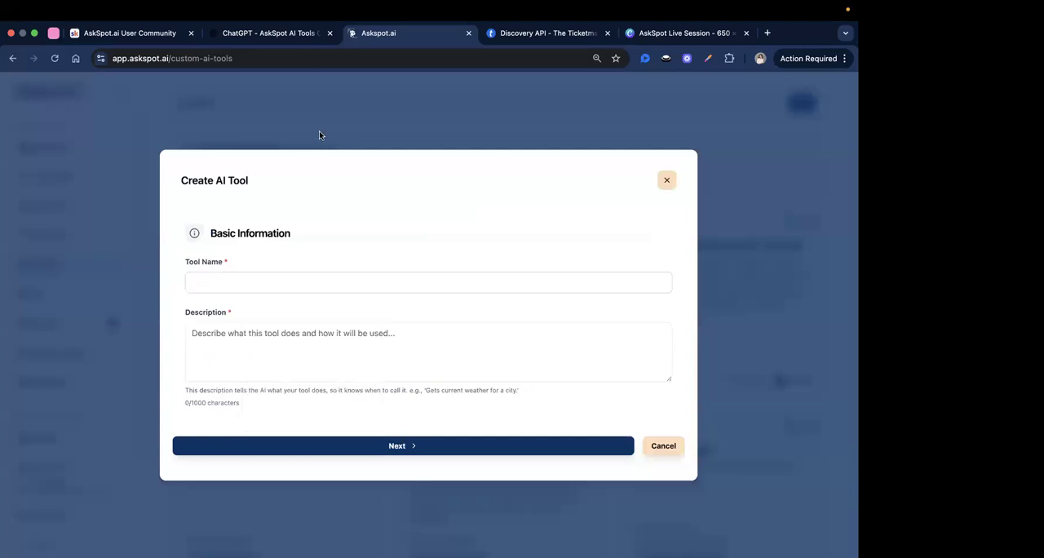
pyautogui.click(308, 37)
pyautogui.doubleClick(318, 220)
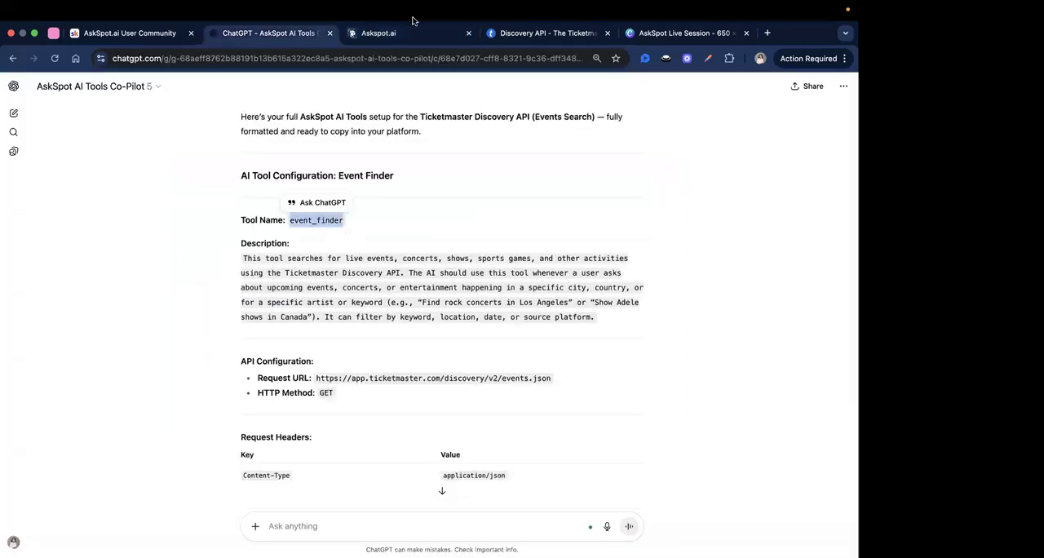
pyautogui.click(414, 29)
pyautogui.click(214, 282)
pyautogui.press('super+v')
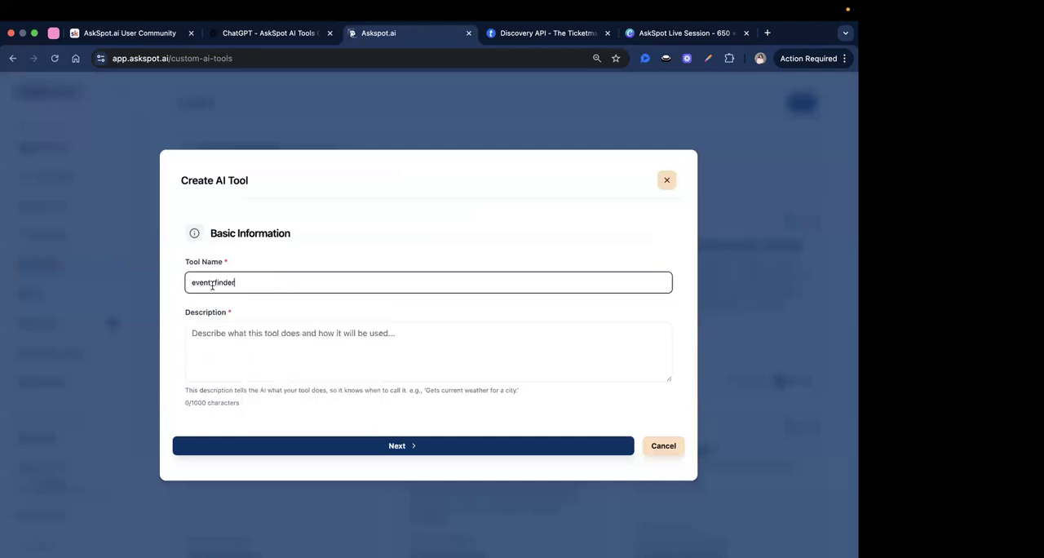
pyautogui.doubleClick(214, 283)
pyautogui.write('Event')
# Copy the full generated event search description from ChatGPT into the tool's description in AskSpot.
pyautogui.click(253, 373)
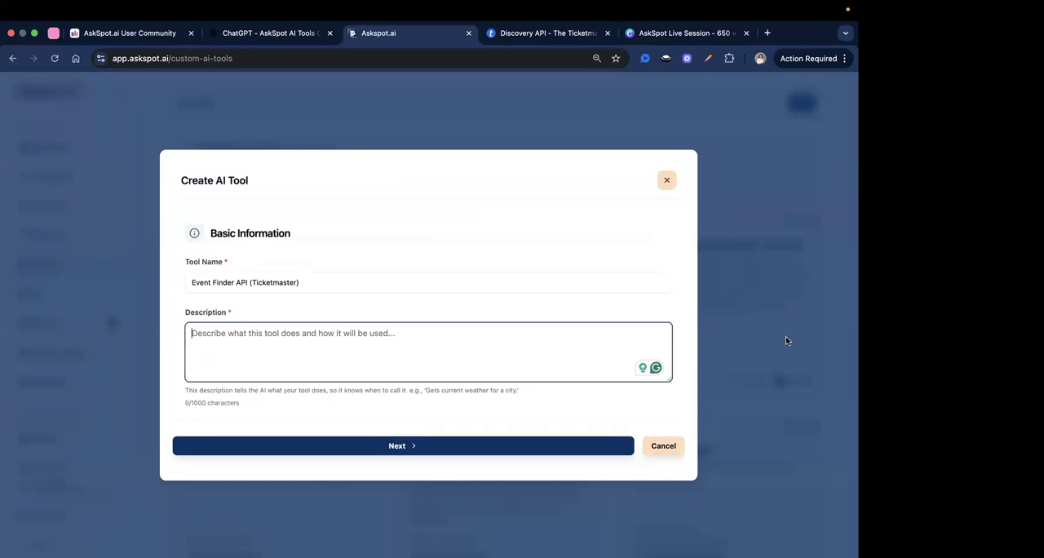
pyautogui.click(261, 33)
pyautogui.click(331, 281)
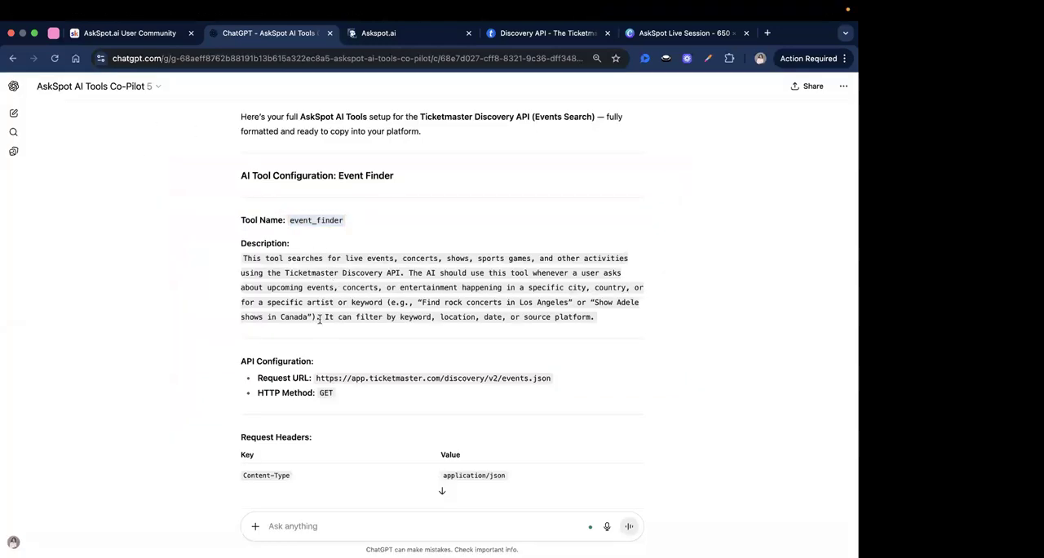
pyautogui.tripleClick(314, 318)
pyautogui.rightClick(314, 317)
pyautogui.click(326, 342)
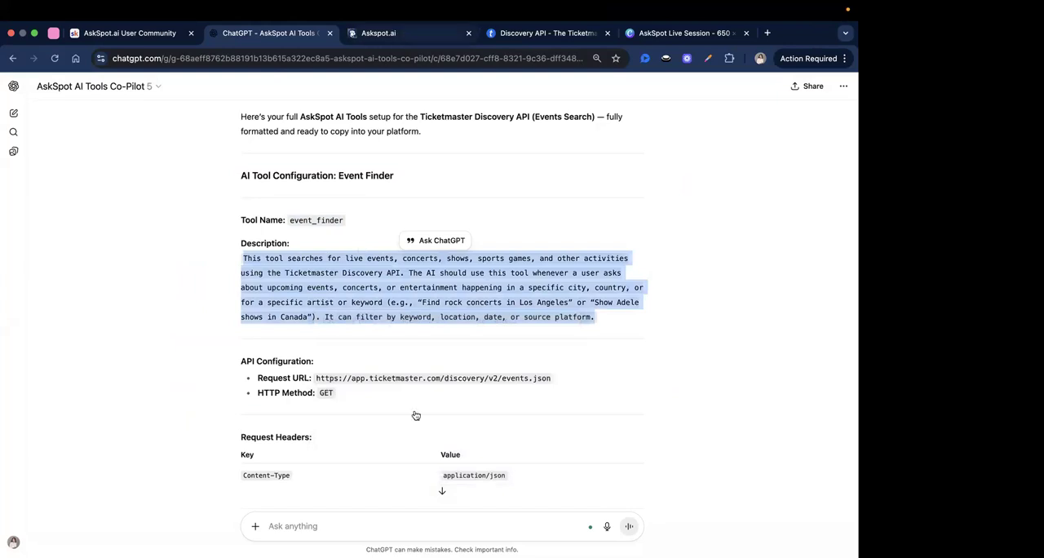
pyautogui.hotkey('ctrl', 'Tab')
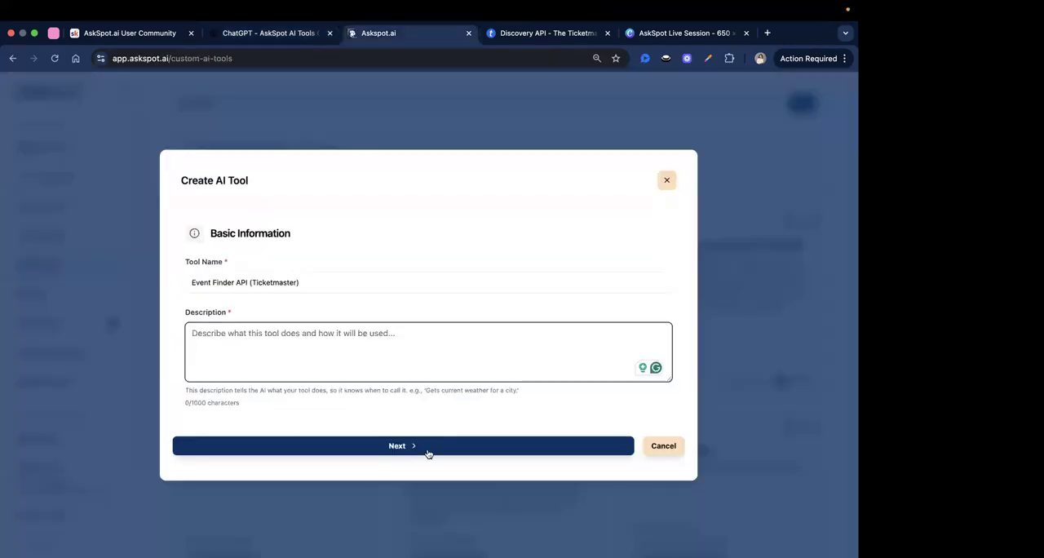
pyautogui.press('super+v')
# Review the tool description and continue to the custom API configuration.
pyautogui.tripleClick(371, 346)
pyautogui.click(373, 346)
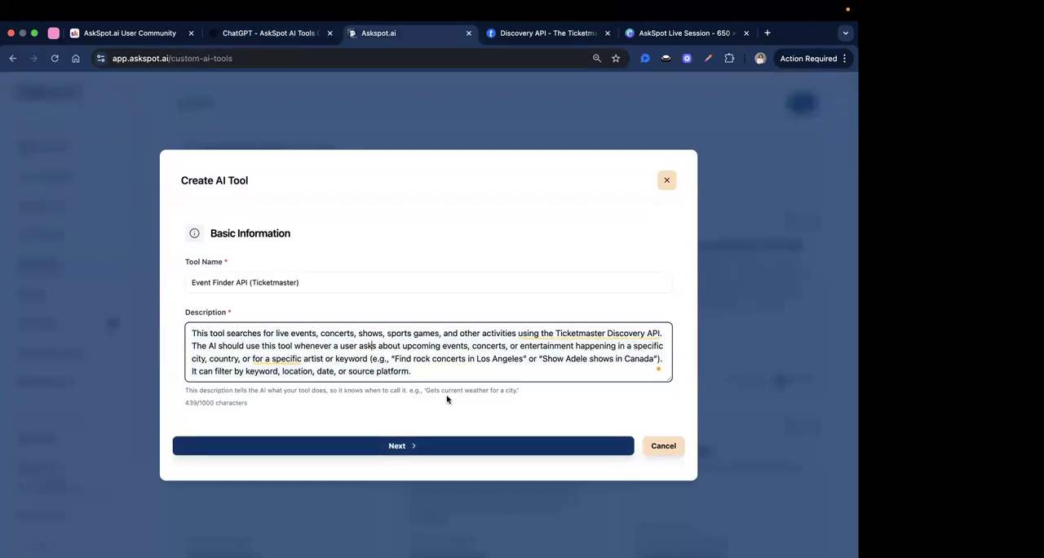
pyautogui.moveTo(211, 333); pyautogui.dragTo(346, 333)
pyautogui.click(393, 335)
pyautogui.moveTo(589, 333)
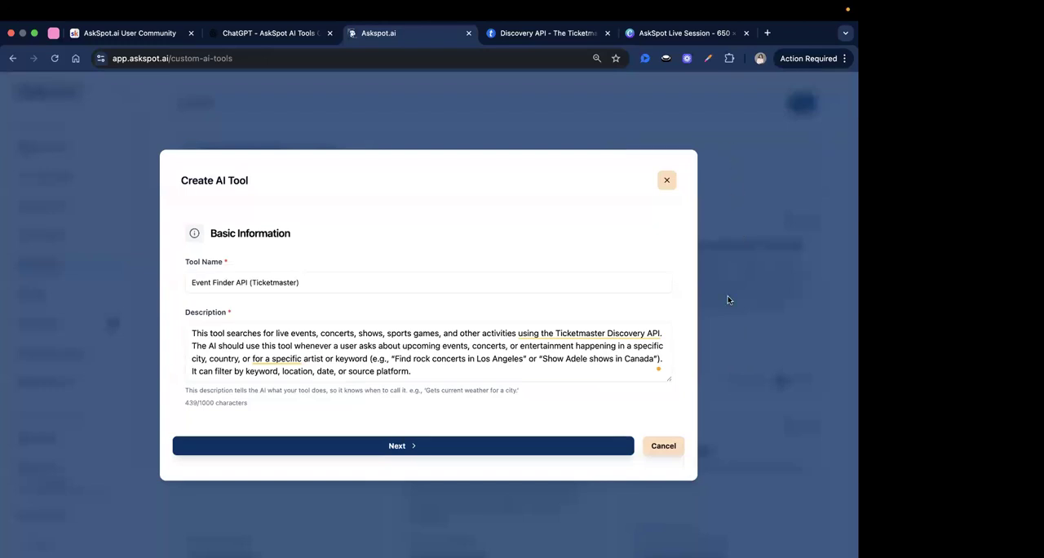
pyautogui.click(430, 443)
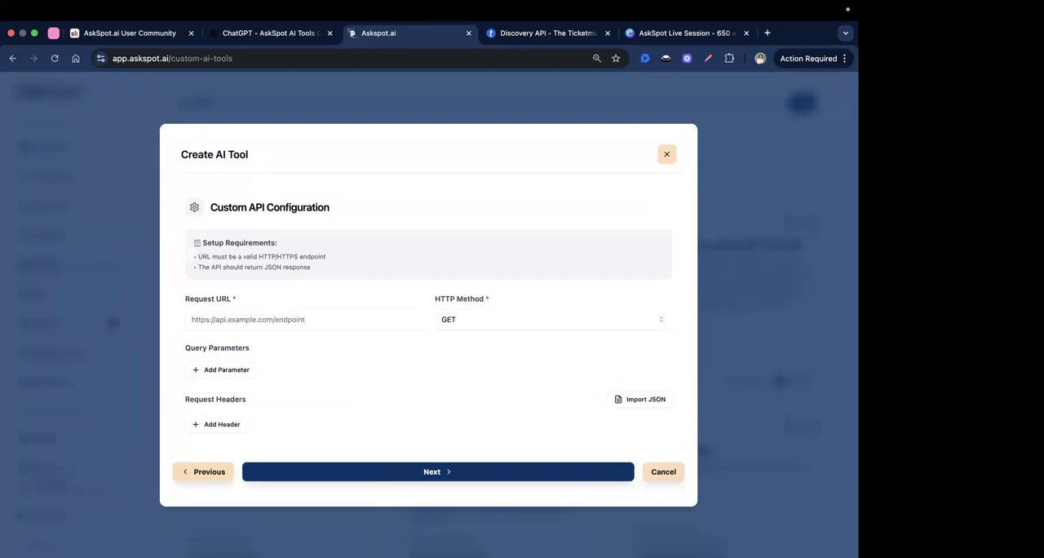
pyautogui.click(292, 33)
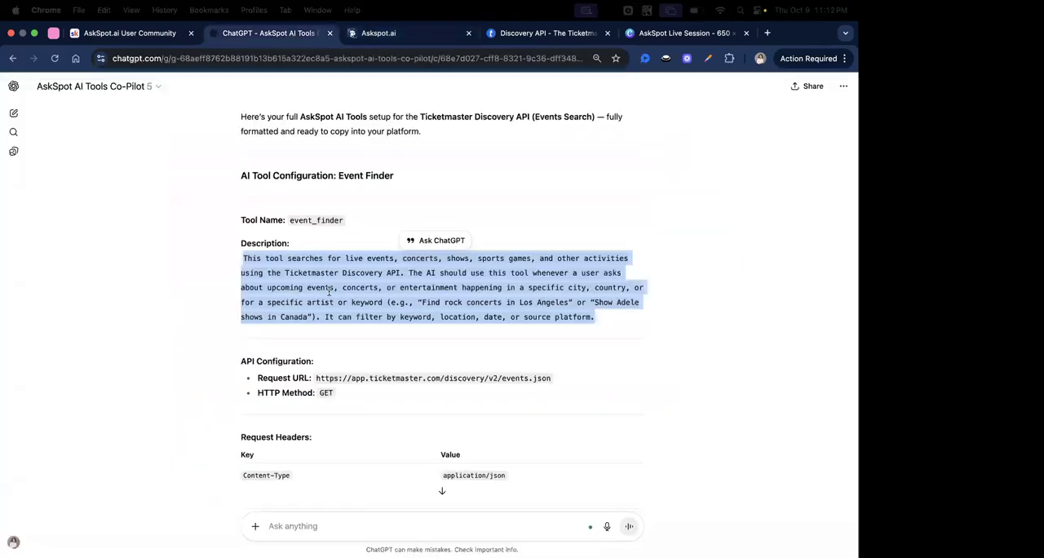
pyautogui.click(302, 283)
pyautogui.scroll(-1, 302, 283)
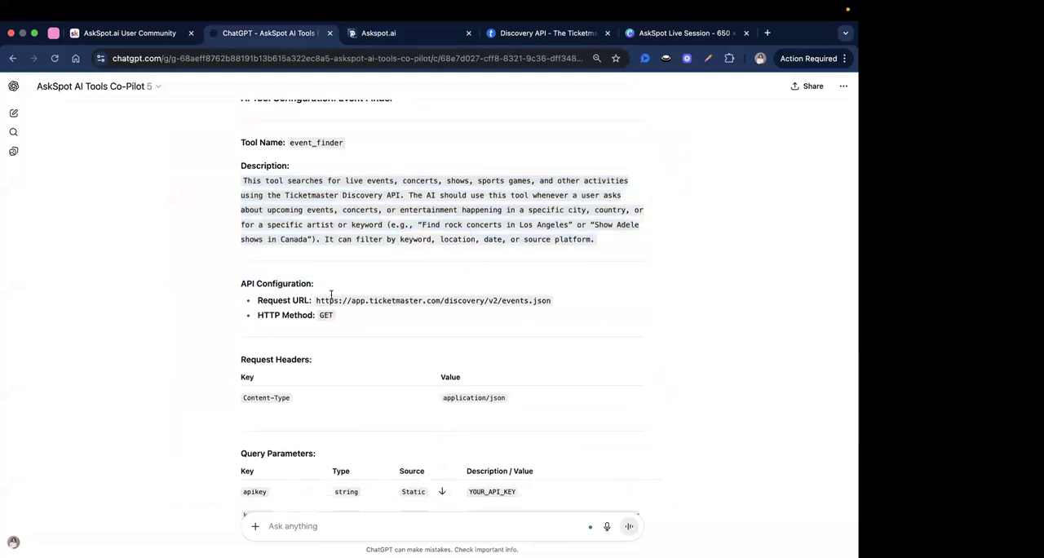
pyautogui.scroll(-1, 326, 285)
pyautogui.tripleClick(323, 283)
pyautogui.moveTo(587, 293); pyautogui.dragTo(317, 283)
pyautogui.click(407, 34)
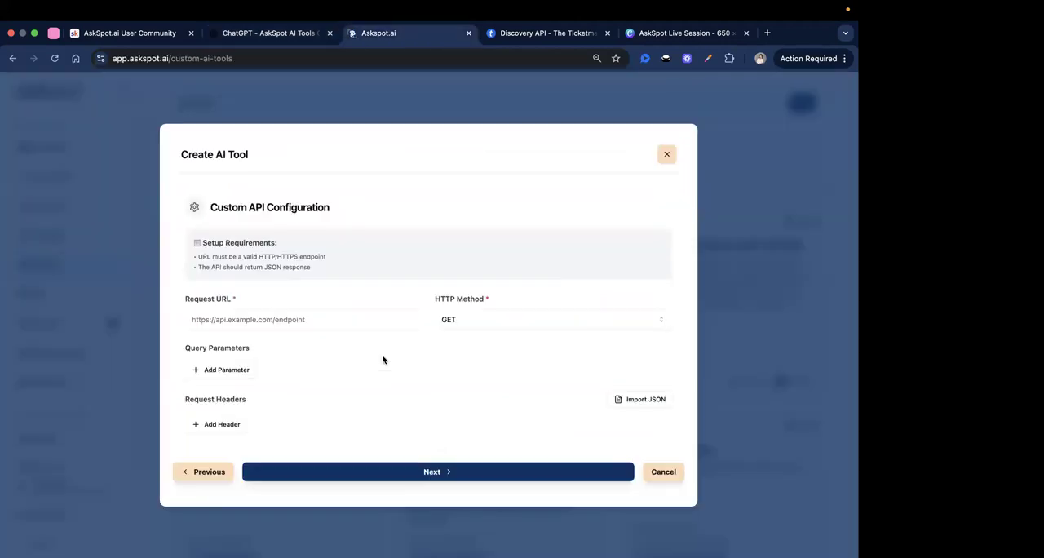
pyautogui.click(337, 322)
pyautogui.press('super+v')
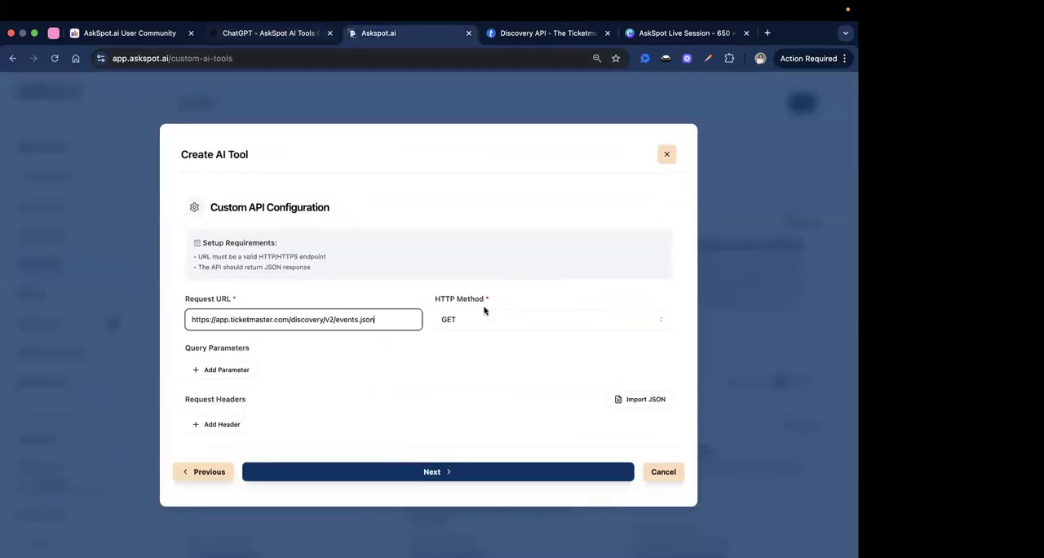
# Check the HTTP method and the request headers in the generated configuration in ChatGPT.
pyautogui.click(269, 32)
pyautogui.moveTo(301, 300); pyautogui.dragTo(338, 301)
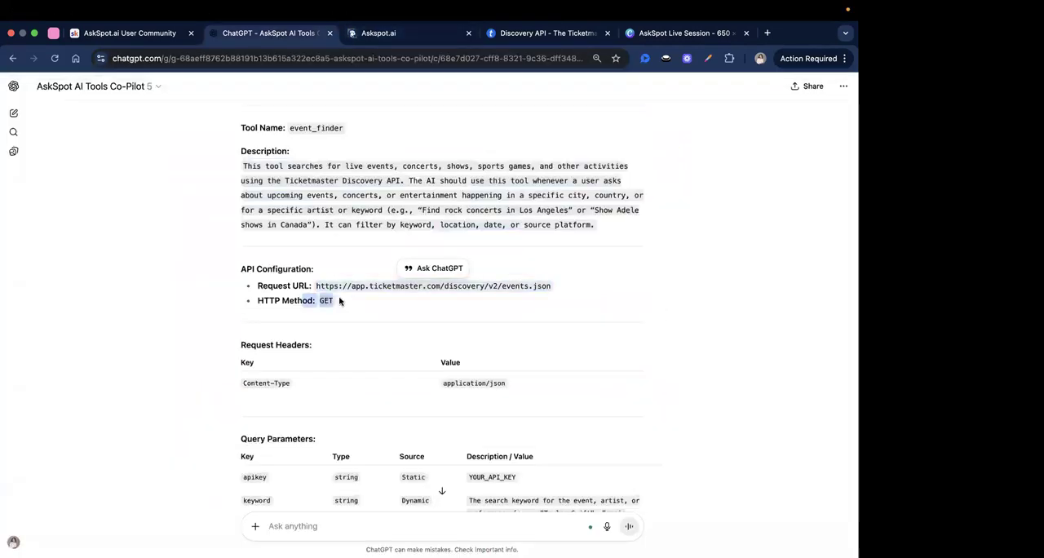
pyautogui.scroll(-4, 338, 301)
pyautogui.scroll(1, 359, 204)
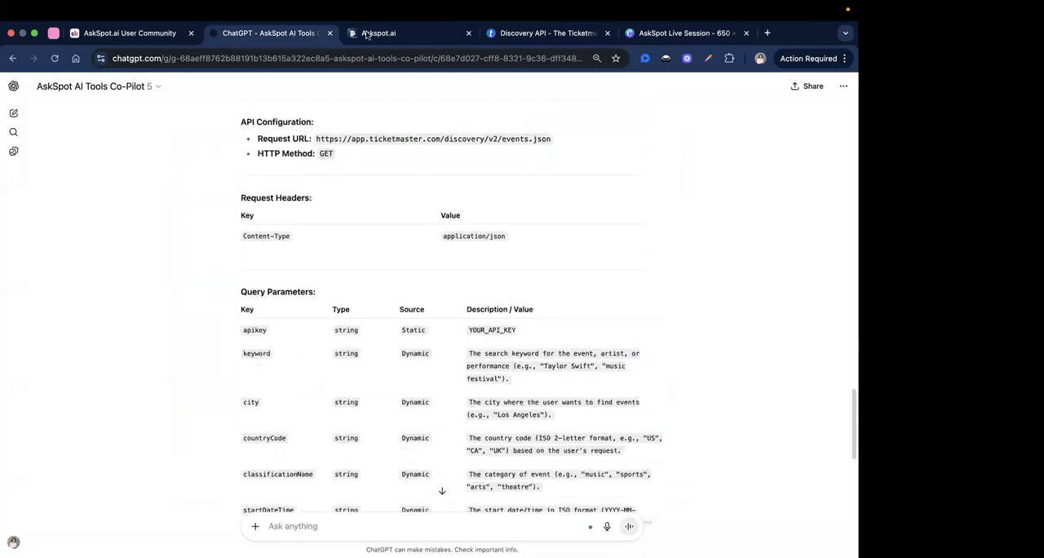
# Add a request header in AskSpot with the key Content-Type, copied from the generated configuration.
pyautogui.click(371, 32)
pyautogui.moveTo(184, 401); pyautogui.dragTo(269, 401)
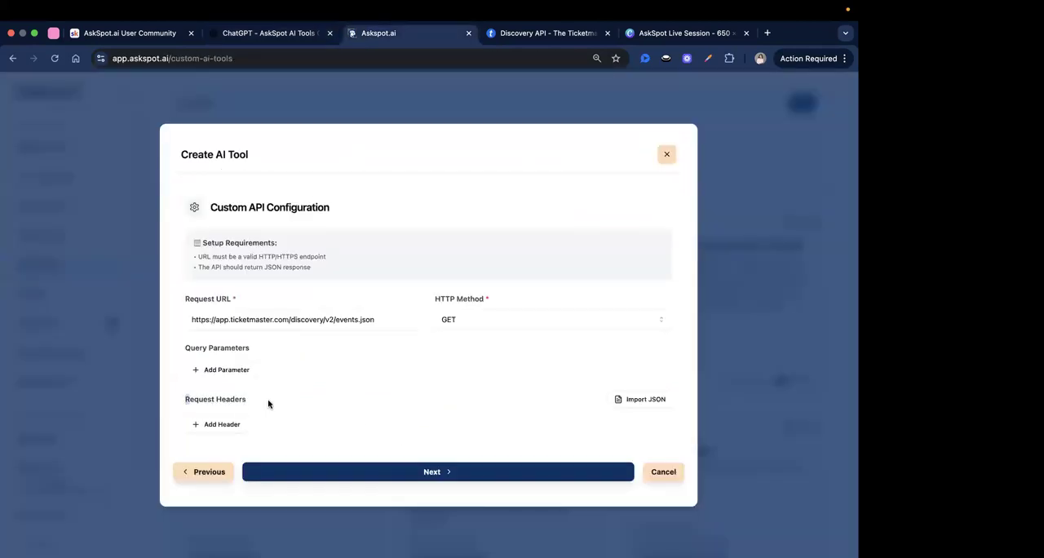
pyautogui.click(223, 424)
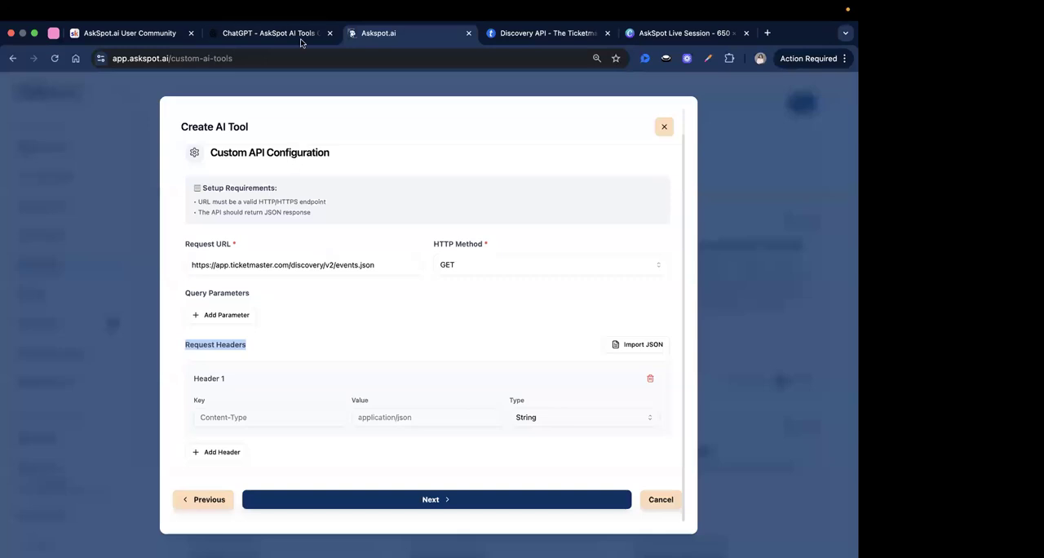
pyautogui.hotkey('ctrl', 'shift', 'Tab')
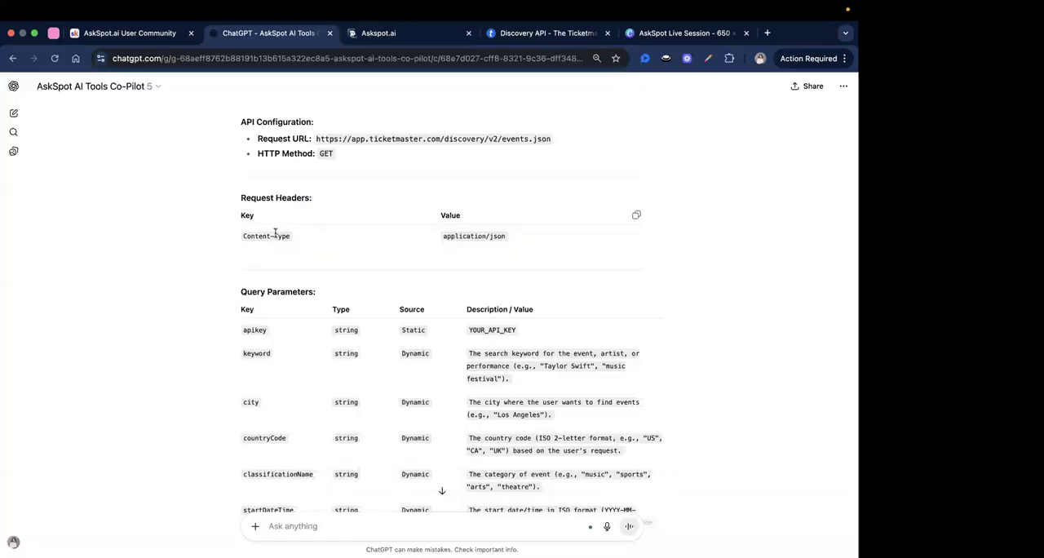
pyautogui.tripleClick(274, 235)
pyautogui.hotkey('ctrl', 'Tab')
pyautogui.click(224, 417)
pyautogui.hotkey('ctrl', 'v')
# Set the Content-Type header's value to application/json, copied from the ChatGPT request headers table.
pyautogui.hotkey('ctrl', 'shift', 'Tab')
pyautogui.doubleClick(459, 236)
pyautogui.tripleClick(473, 236)
pyautogui.hotkey('ctrl', 'c')
pyautogui.hotkey('ctrl', 'Tab')
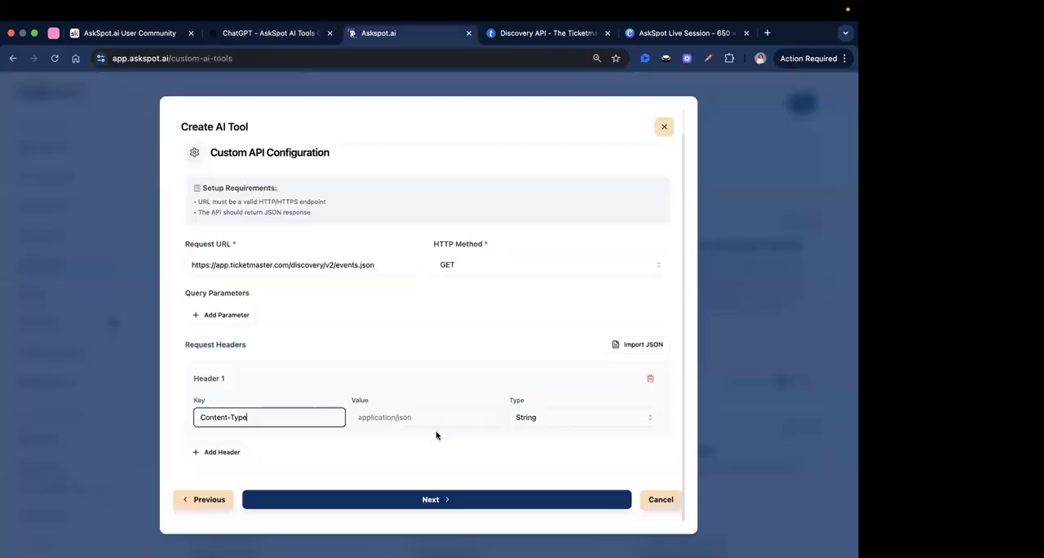
pyautogui.click(418, 418)
pyautogui.hotkey('ctrl', 'v')
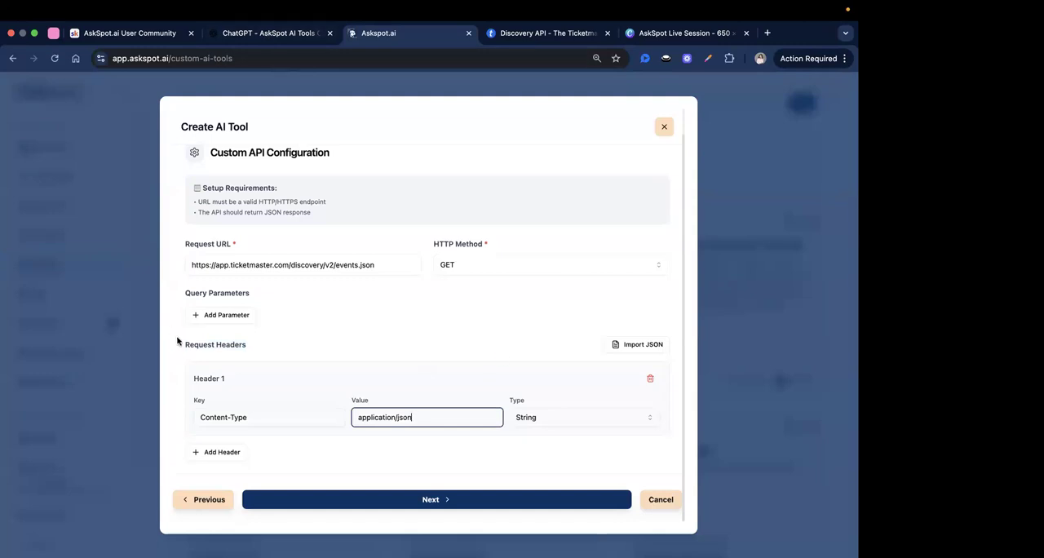
# Look up the generated query parameters in ChatGPT and add two blank query parameters to the AskSpot tool.
pyautogui.click(174, 292)
pyautogui.tripleClick(239, 295)
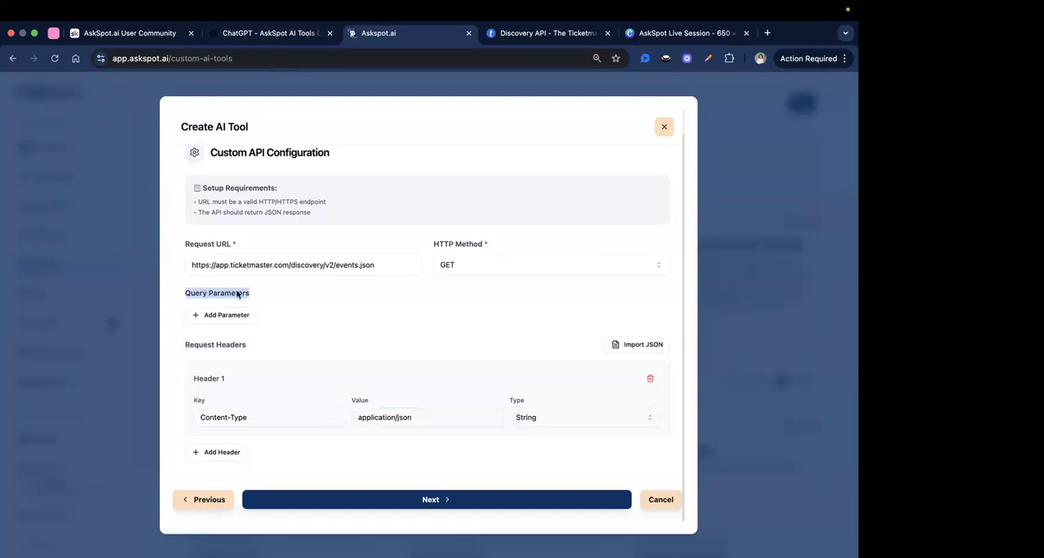
pyautogui.click(293, 33)
pyautogui.scroll(-2, 261, 249)
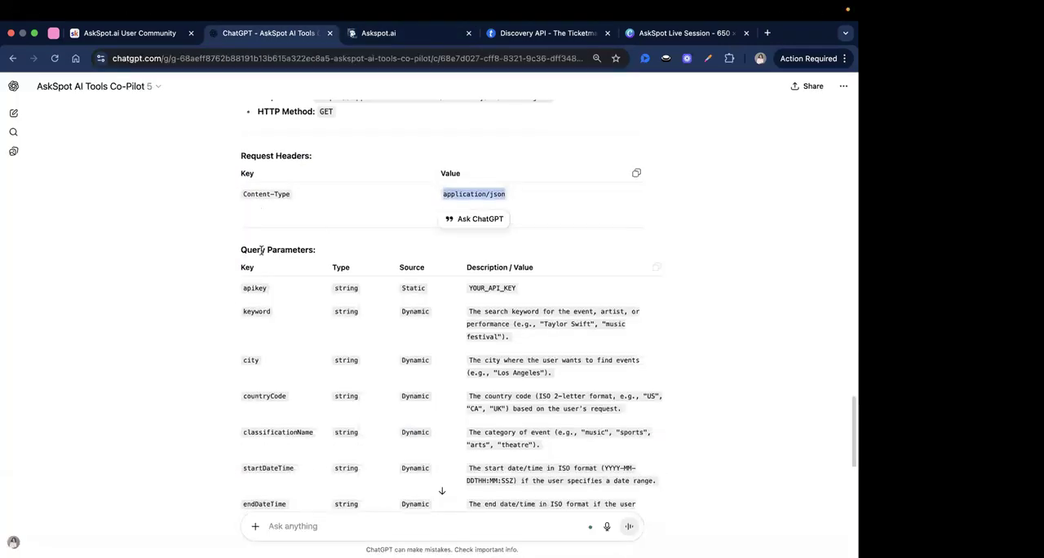
pyautogui.tripleClick(261, 251)
pyautogui.scroll(-3, 357, 321)
pyautogui.scroll(4, 357, 326)
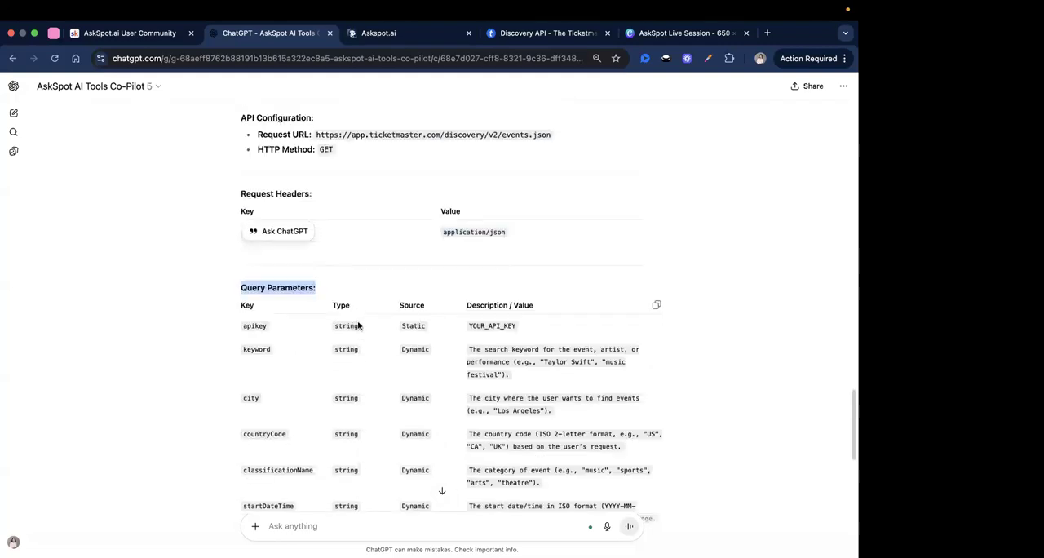
pyautogui.click(379, 33)
pyautogui.click(236, 315)
pyautogui.scroll(-3, 239, 323)
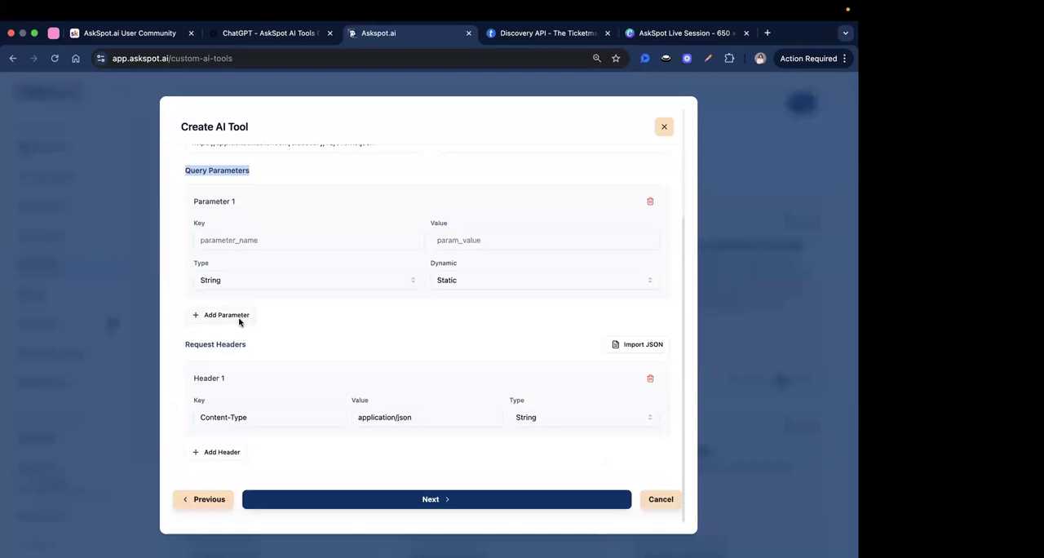
pyautogui.click(239, 323)
# Copy apikey from the generated query parameters into the key of Parameter 1 in AskSpot.
pyautogui.click(294, 35)
pyautogui.scroll(-2, 285, 292)
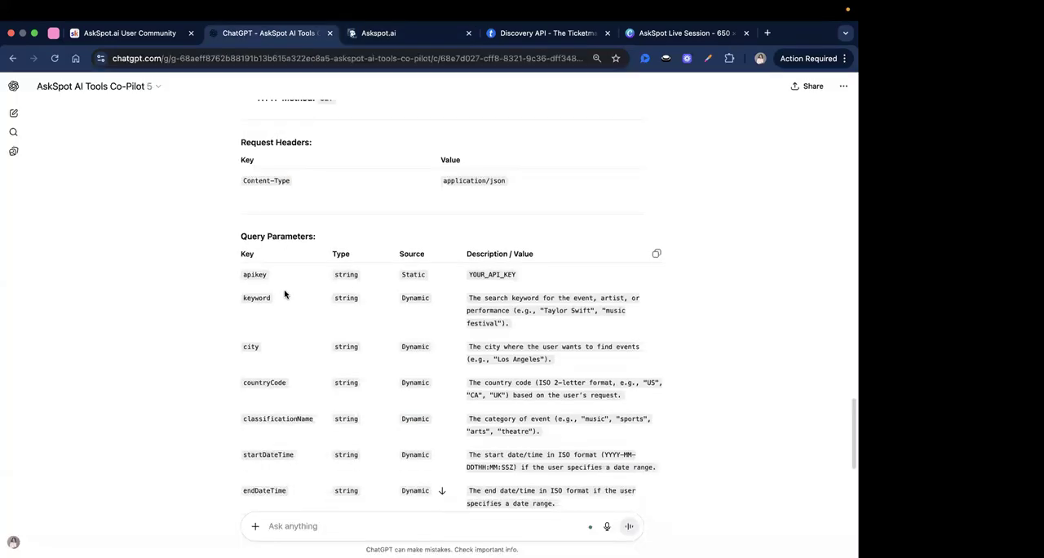
pyautogui.doubleClick(254, 276)
pyautogui.press('super+c')
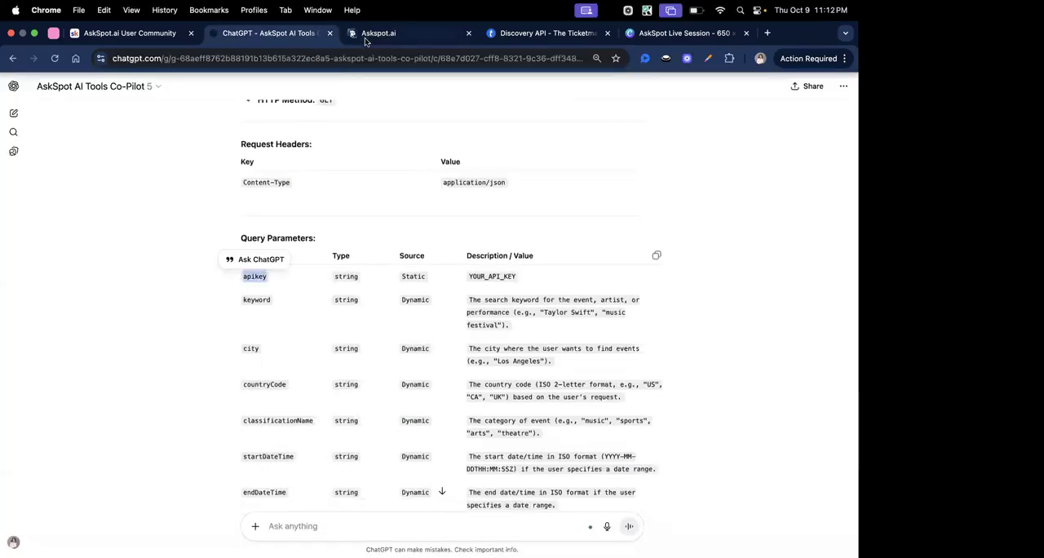
pyautogui.click(379, 32)
pyautogui.click(253, 239)
pyautogui.press('super+v')
pyautogui.doubleClick(200, 223)
# Compare the apikey parameter's type in AskSpot with the type listed in the generated configuration.
pyautogui.click(272, 35)
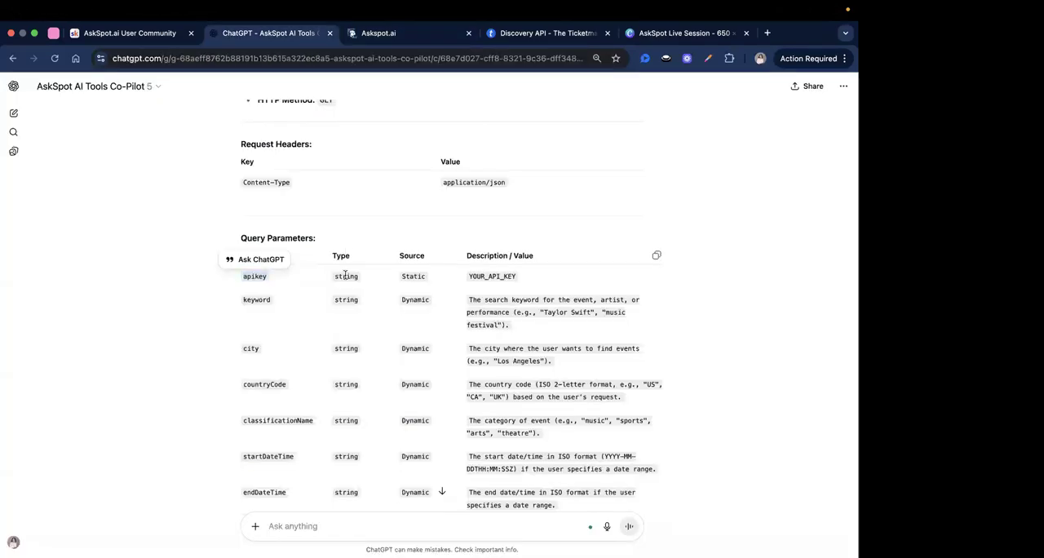
pyautogui.click(346, 278)
pyautogui.click(379, 34)
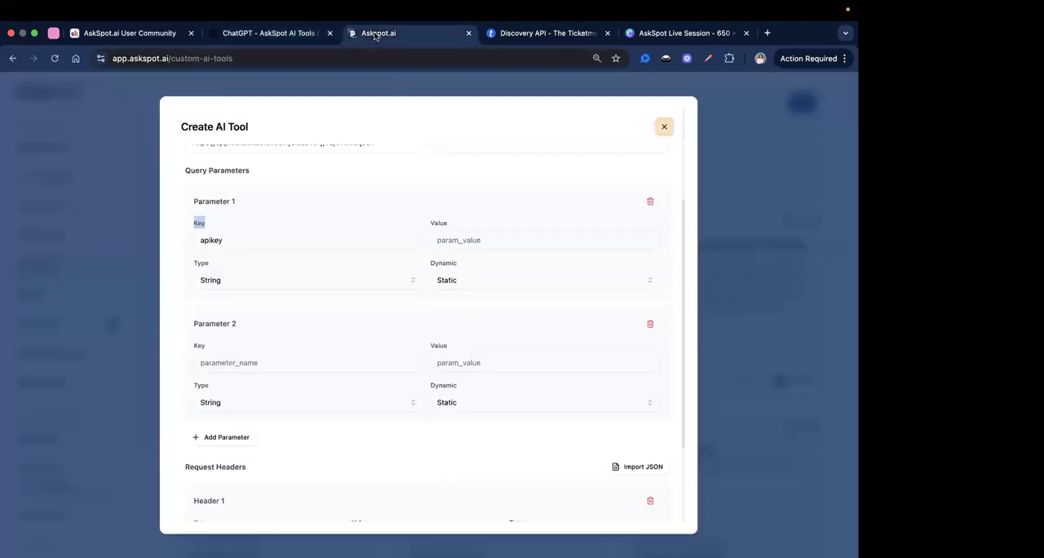
pyautogui.moveTo(197, 263); pyautogui.dragTo(229, 262)
# Check the apikey entry in the ChatGPT configuration and select Static as Parameter 1's source in AskSpot.
pyautogui.click(269, 33)
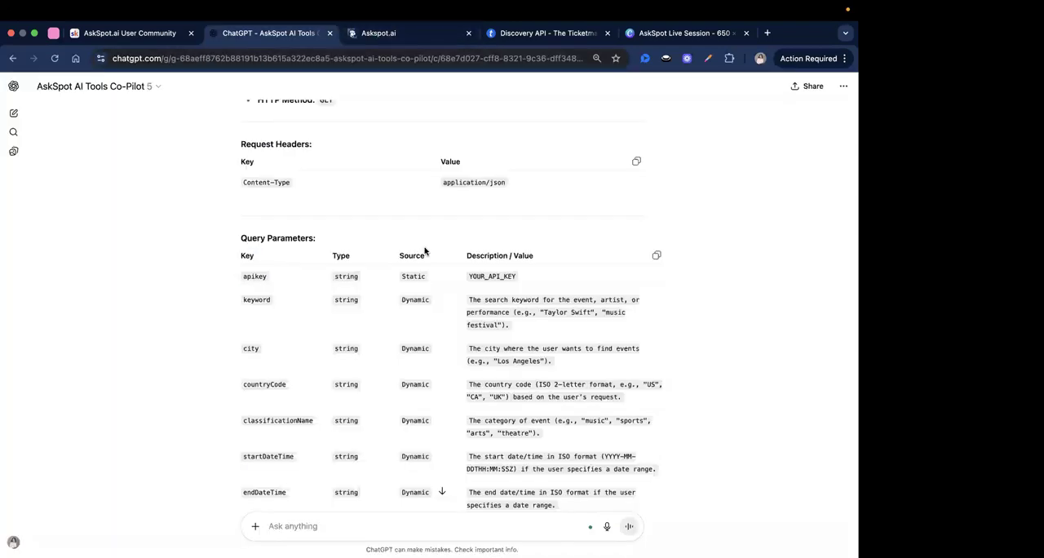
pyautogui.doubleClick(472, 276)
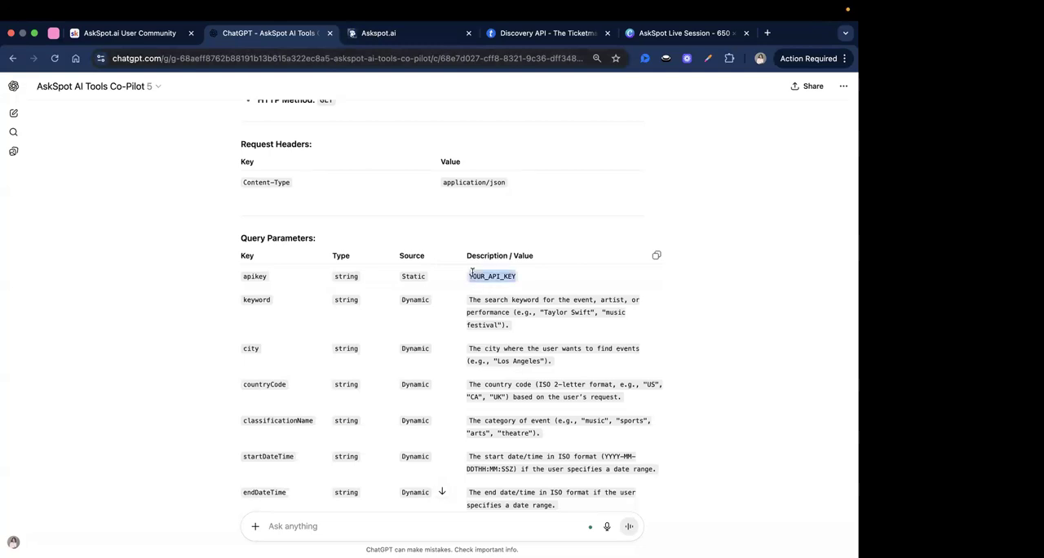
pyautogui.click(410, 33)
pyautogui.moveTo(426, 263); pyautogui.dragTo(466, 327)
pyautogui.click(468, 280)
pyautogui.click(464, 303)
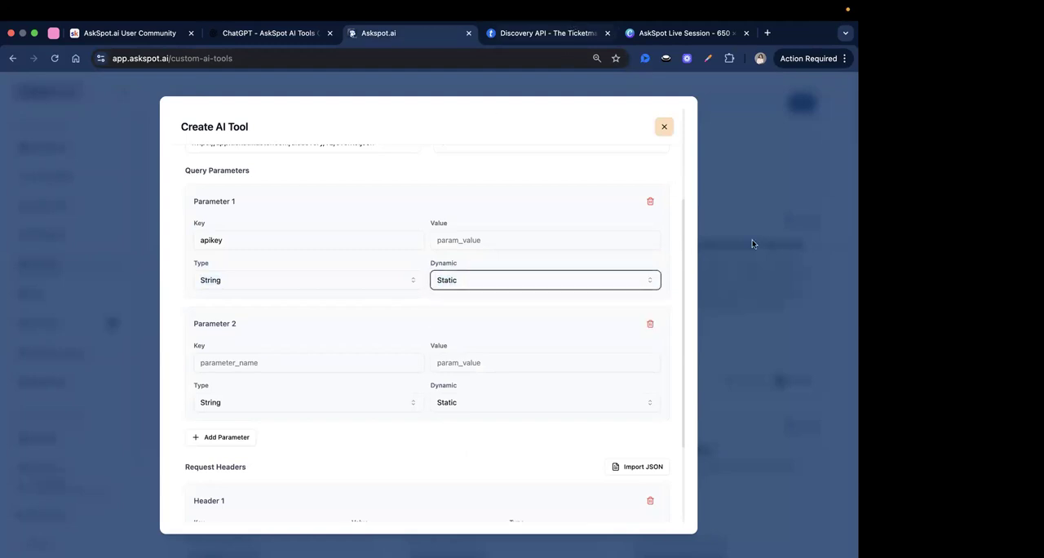
# Switch to the Ticketmaster developer site, log out of the account, and log back in to reach the apps page.
pyautogui.hotkey('ctrl', 'Tab')
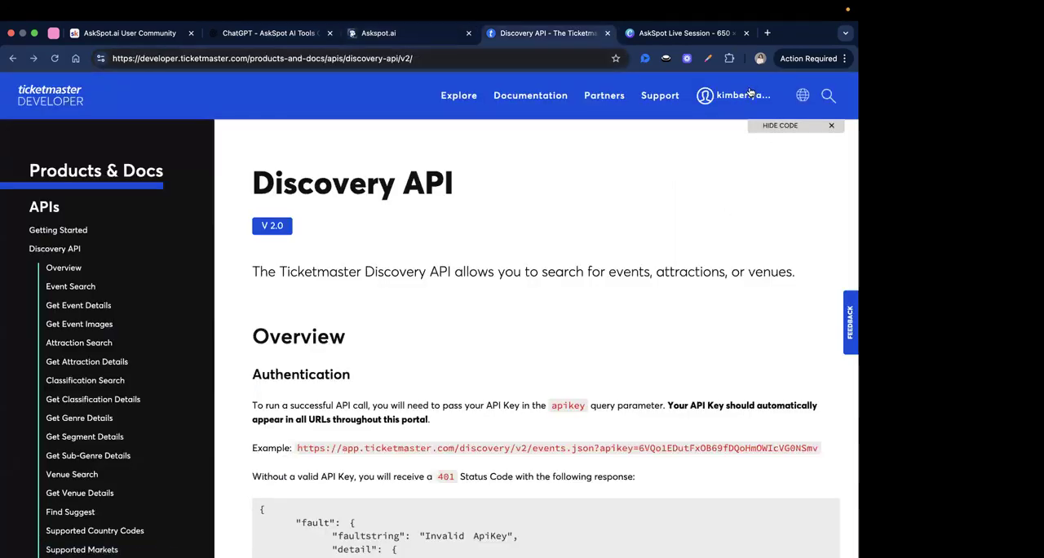
pyautogui.click(750, 93)
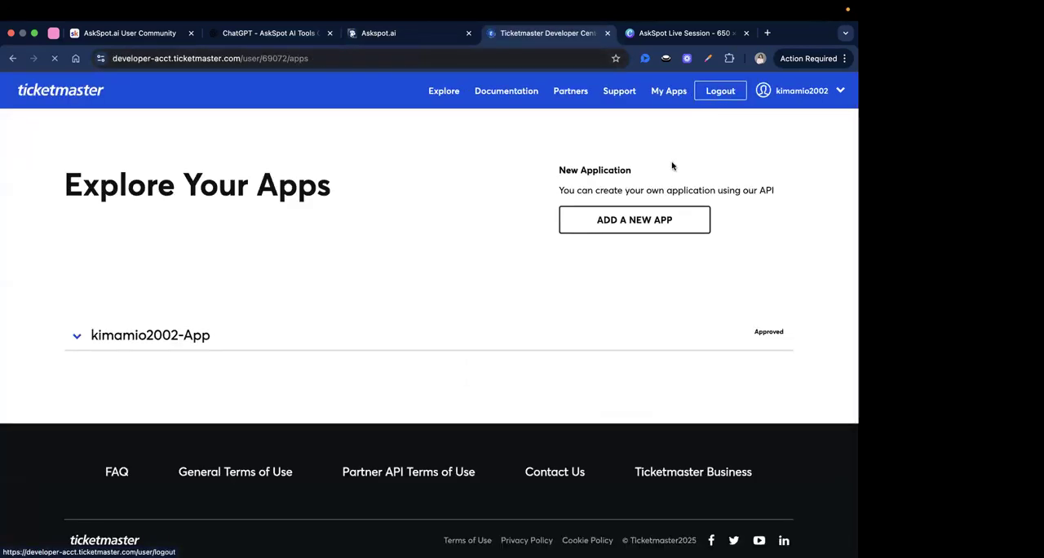
pyautogui.click(736, 93)
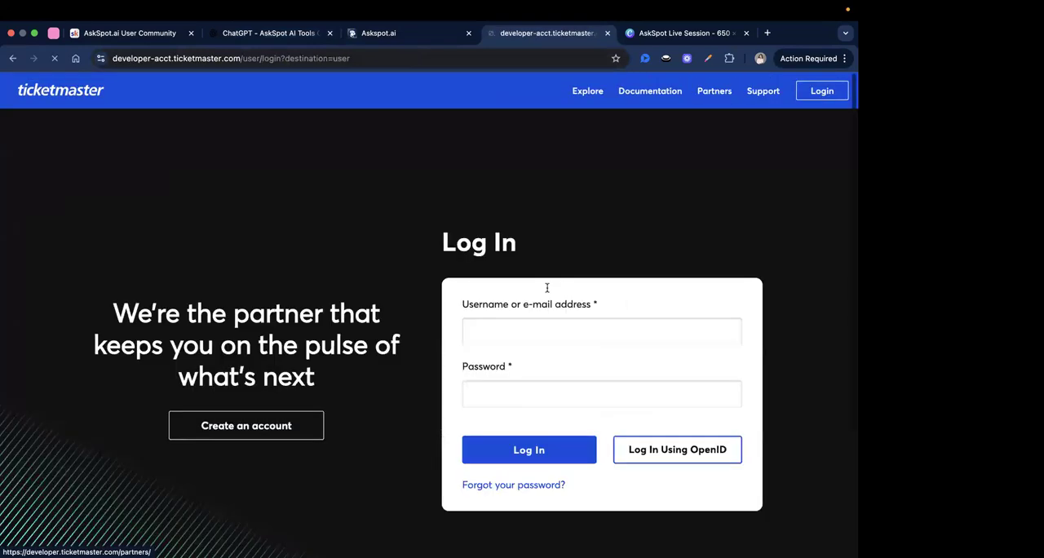
pyautogui.scroll(-1, 545, 294)
pyautogui.click(516, 446)
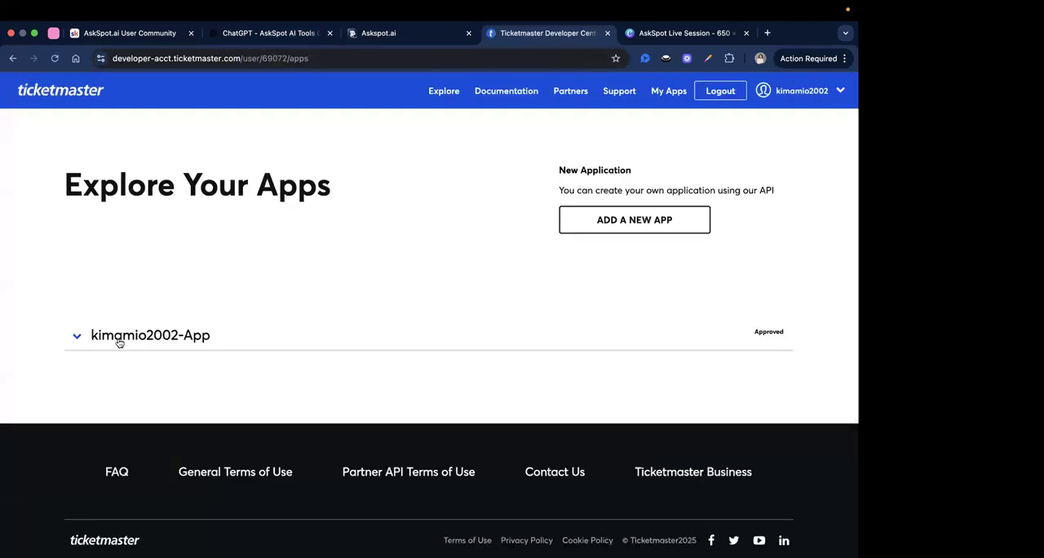
# Expand the approved Ticketmaster app, copy its Consumer Key, and check the Public APIs request limit.
pyautogui.click(112, 335)
pyautogui.doubleClick(309, 424)
pyautogui.rightClick(328, 408)
pyautogui.click(332, 409)
pyautogui.scroll(-3, 335, 409)
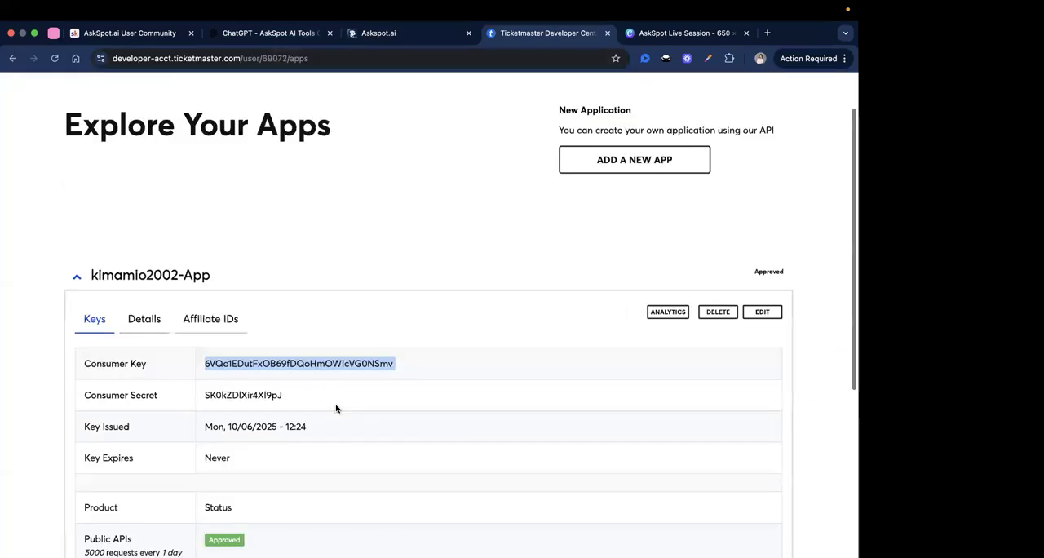
pyautogui.scroll(-2, 151, 420)
pyautogui.moveTo(85, 390); pyautogui.dragTo(181, 393)
pyautogui.click(170, 392)
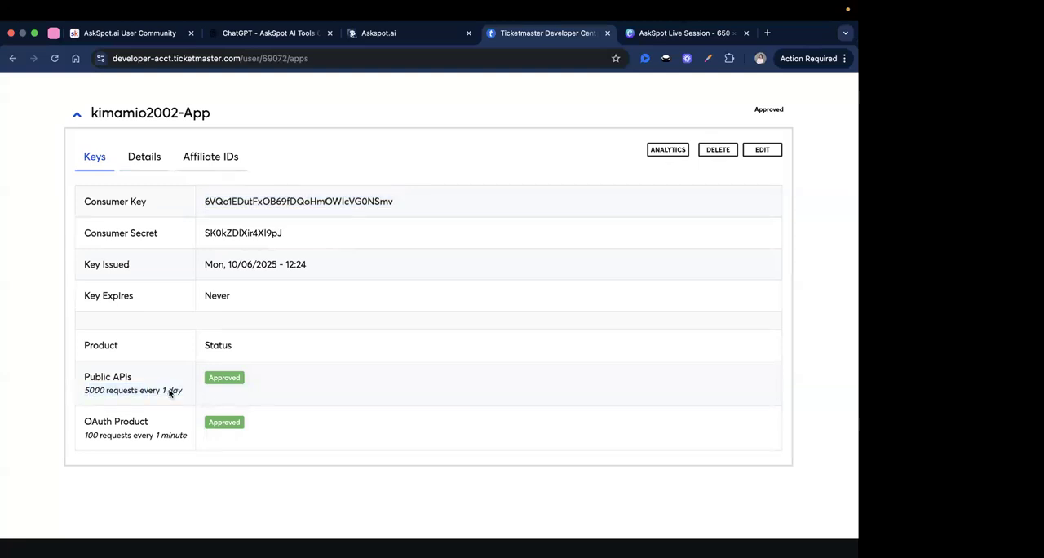
pyautogui.doubleClick(90, 390)
# Paste the copied Ticketmaster API key into the value of Parameter 1 in AskSpot.
pyautogui.click(410, 41)
pyautogui.click(459, 242)
pyautogui.rightClick(458, 242)
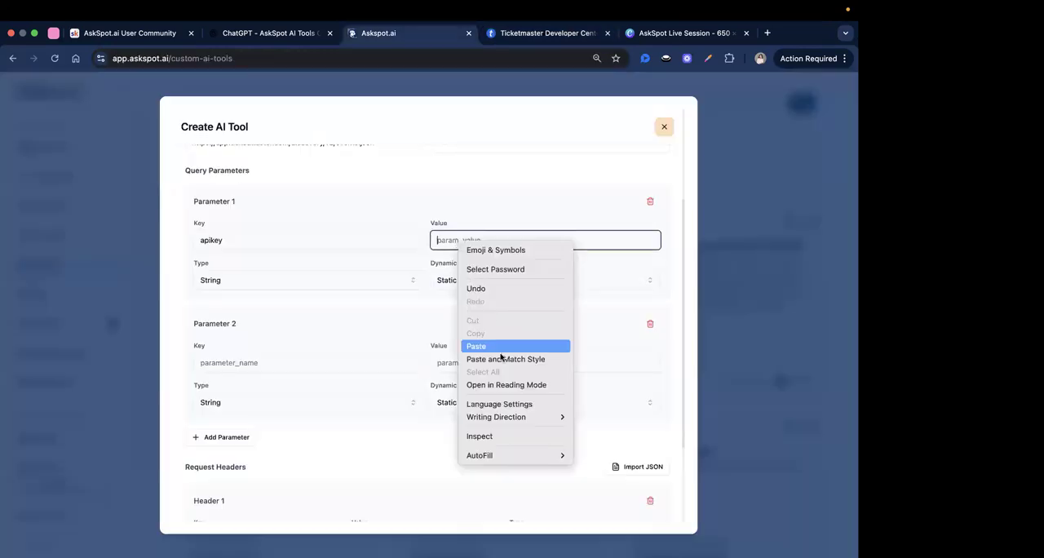
pyautogui.click(489, 346)
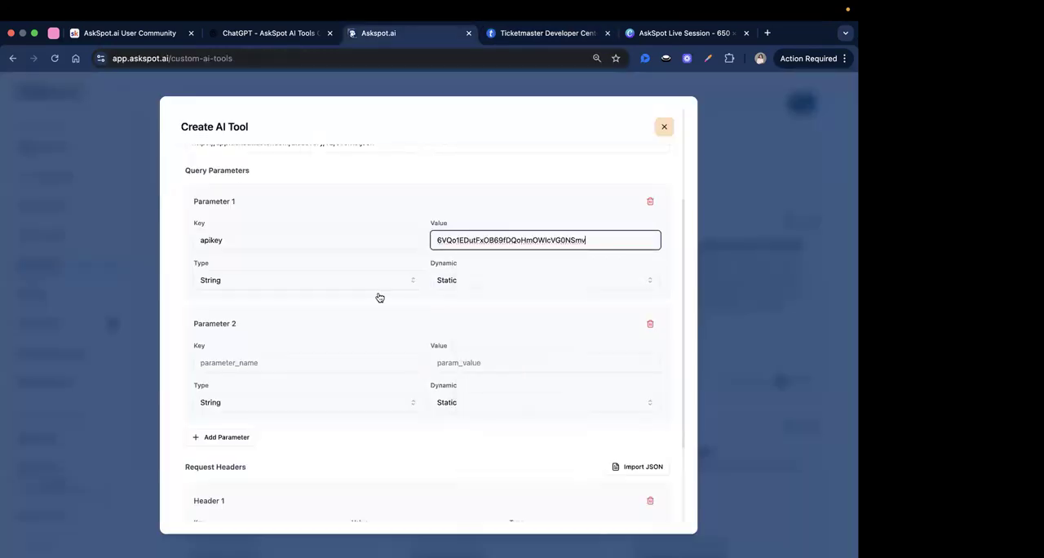
# Copy keyword from the ChatGPT query parameters table into the key of Parameter 2 in AskSpot.
pyautogui.scroll(-2, 359, 310)
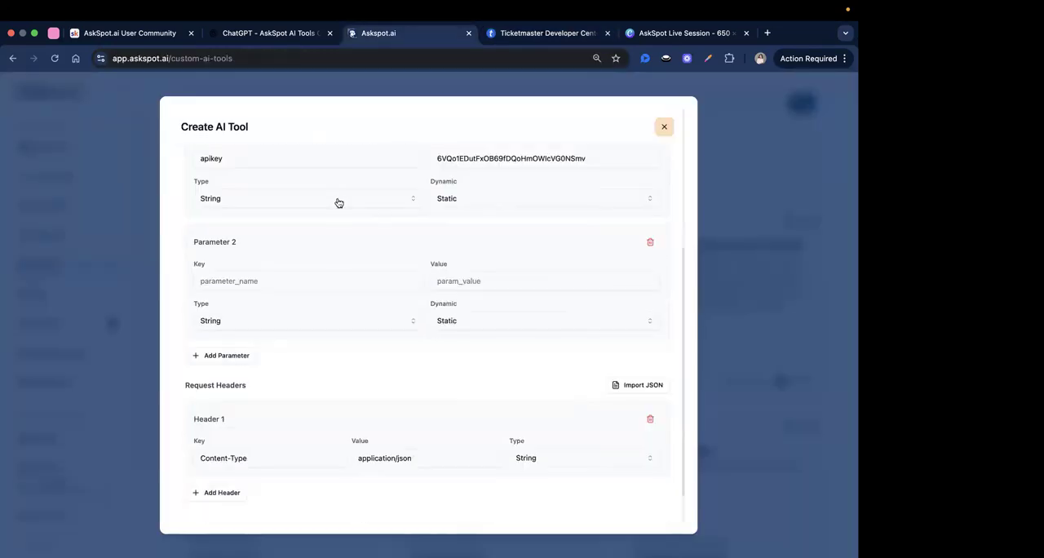
pyautogui.click(285, 38)
pyautogui.scroll(-1, 367, 291)
pyautogui.doubleClick(259, 283)
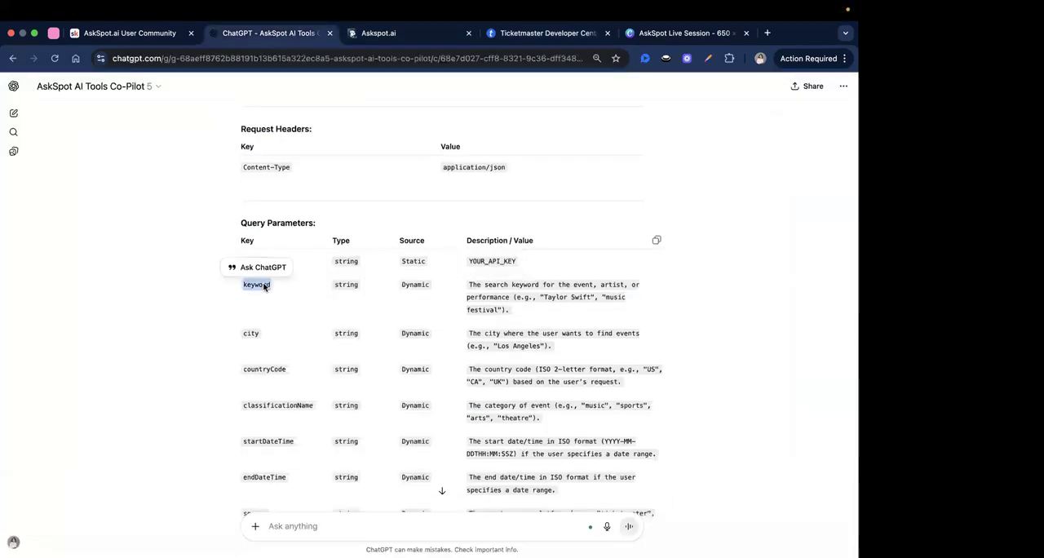
pyautogui.click(428, 33)
pyautogui.click(235, 280)
pyautogui.press('super+v')
# Make Parameter 2 Dynamic with the copied description "The search keyword for the event, artist, or performance (e.g., "Taylor Swift", "music festival").".
pyautogui.click(286, 37)
pyautogui.tripleClick(465, 292)
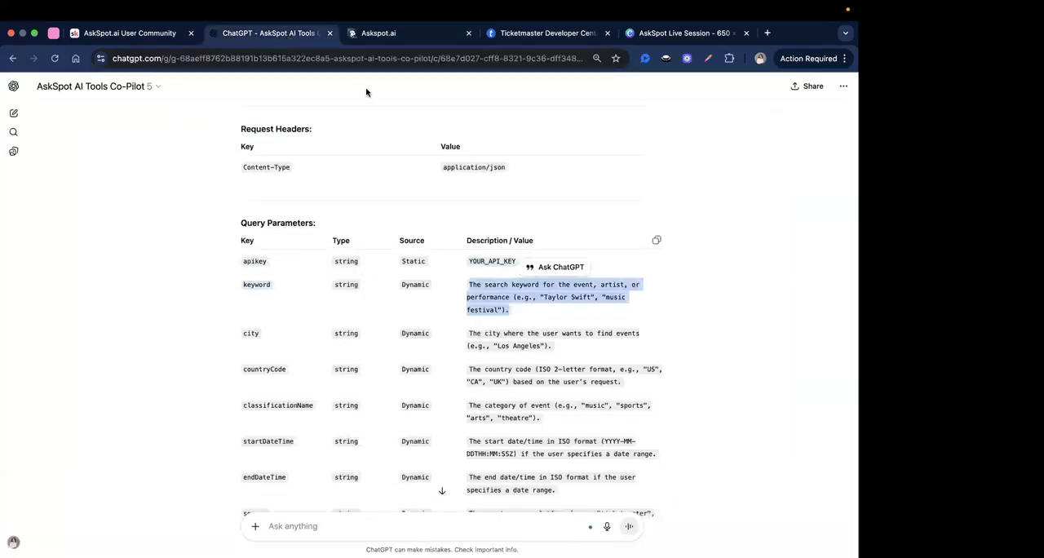
pyautogui.hotkey('ctrl', 'Tab')
pyautogui.click(476, 325)
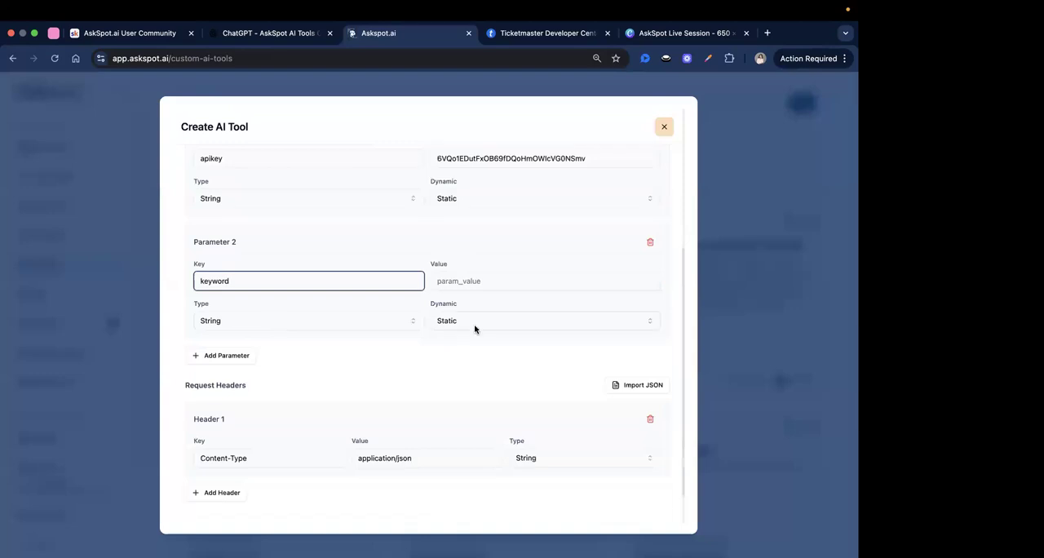
pyautogui.click(475, 358)
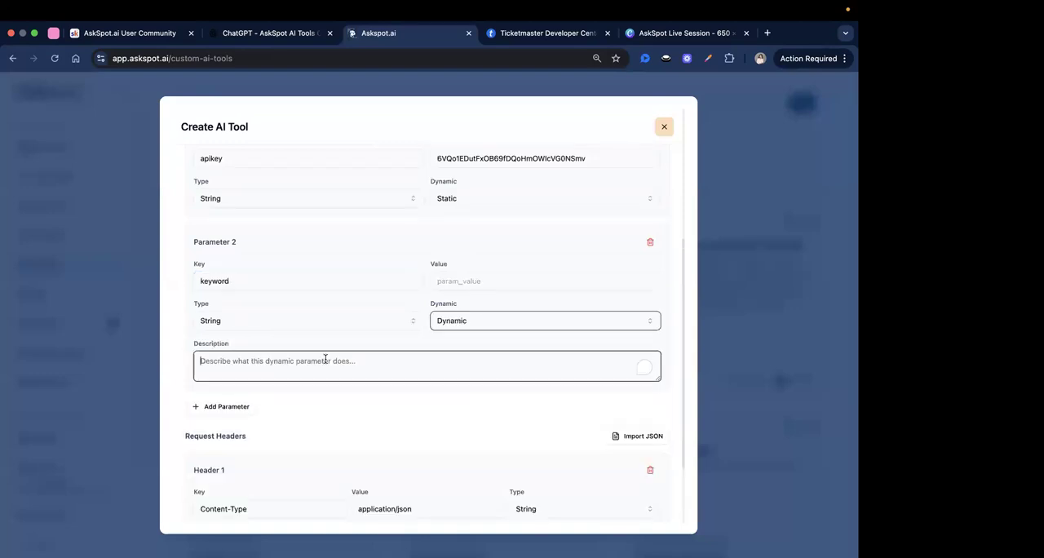
pyautogui.hotkey('ctrl', 'v')
pyautogui.moveTo(199, 337); pyautogui.dragTo(417, 342)
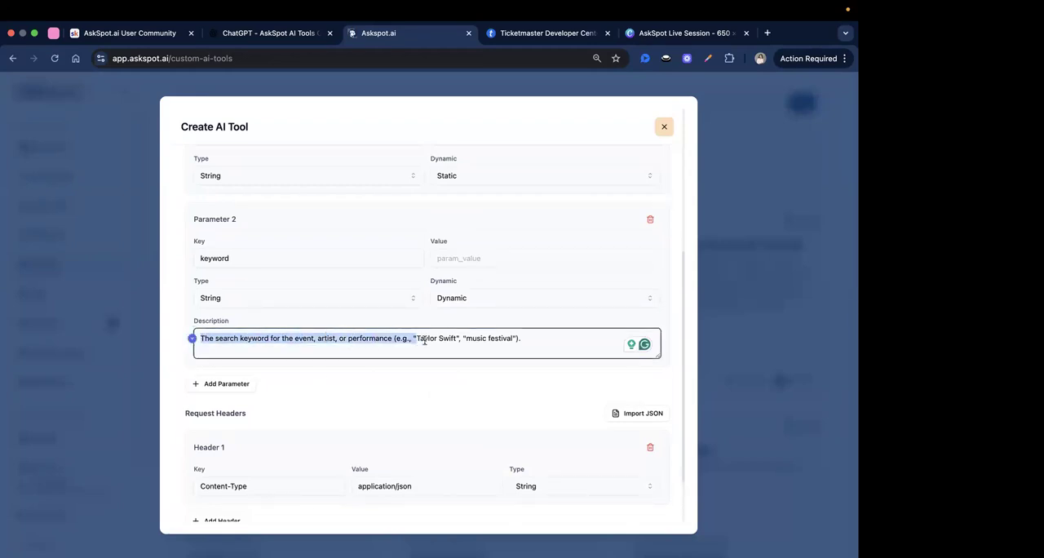
pyautogui.click(417, 342)
pyautogui.click(432, 384)
pyautogui.scroll(-1, 432, 385)
pyautogui.scroll(-2, 299, 359)
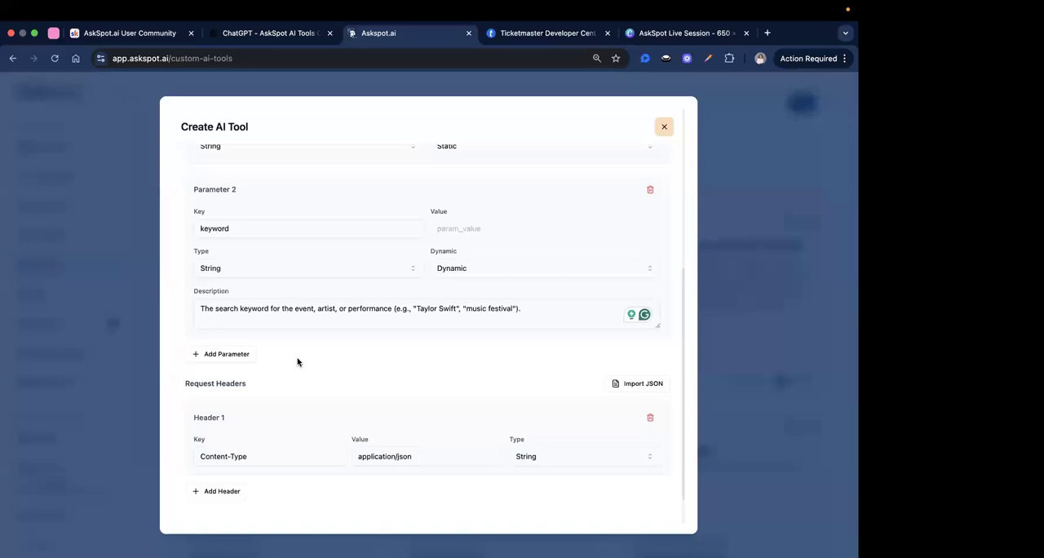
# Add a third query parameter and fill its key with city, copied from the ChatGPT table.
pyautogui.click(273, 342)
pyautogui.scroll(-3, 270, 354)
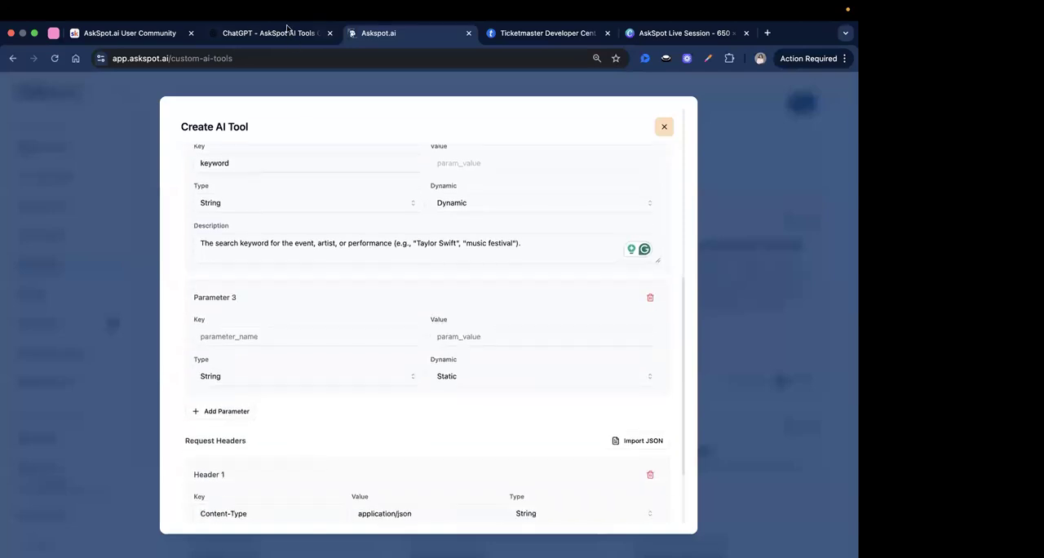
pyautogui.click(287, 32)
pyautogui.scroll(-1, 300, 280)
pyautogui.scroll(-2, 297, 279)
pyautogui.doubleClick(251, 264)
pyautogui.click(375, 59)
pyautogui.click(398, 38)
pyautogui.click(260, 332)
pyautogui.press('super+v')
pyautogui.scroll(-3, 289, 261)
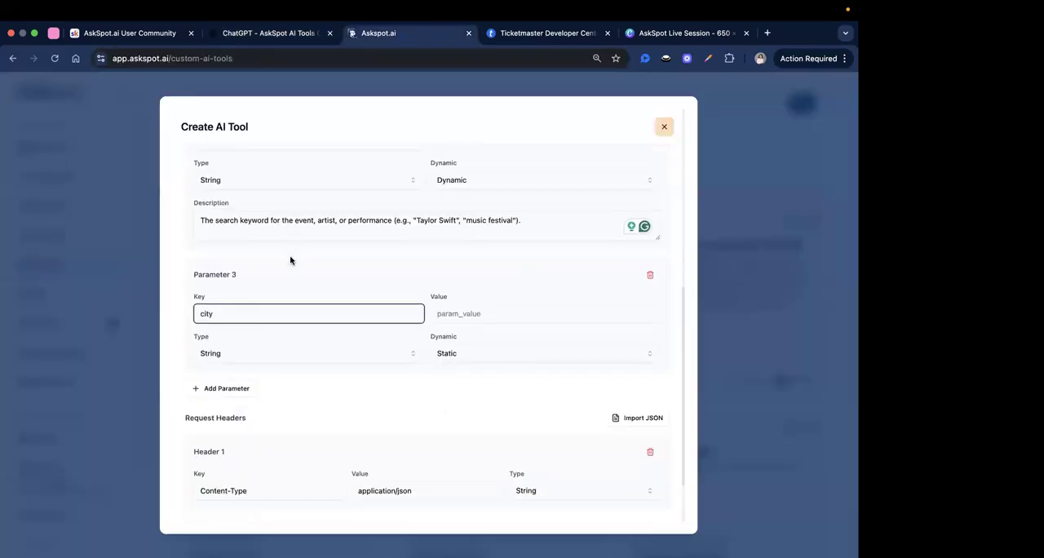
# Make Parameter 3 Dynamic with the copied description "The city where the user wants to find events (e.g., "Los Angeles").".
pyautogui.click(275, 34)
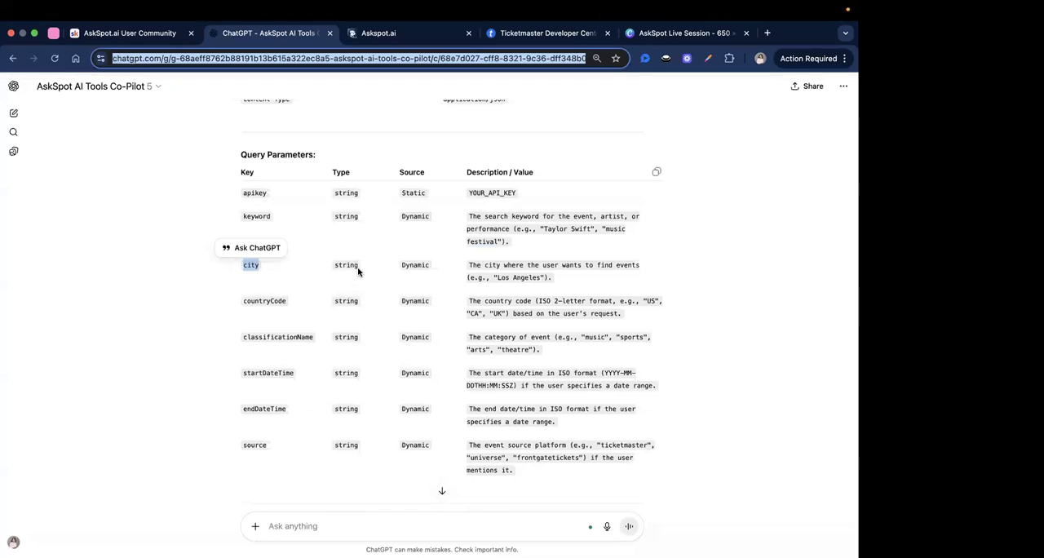
pyautogui.tripleClick(516, 264)
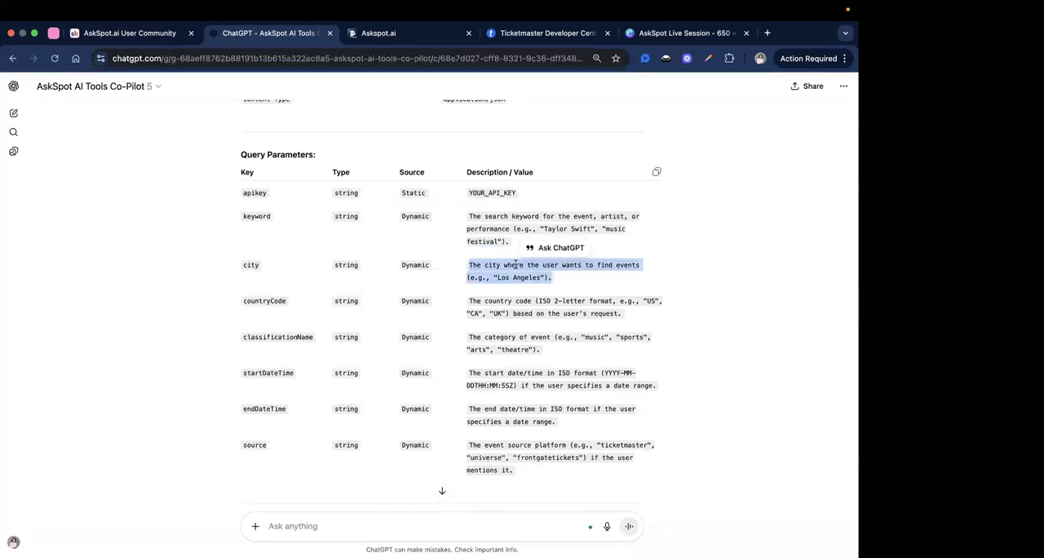
pyautogui.click(371, 34)
pyautogui.click(458, 287)
pyautogui.click(457, 324)
pyautogui.click(319, 327)
pyautogui.press('super+v')
pyautogui.click(443, 378)
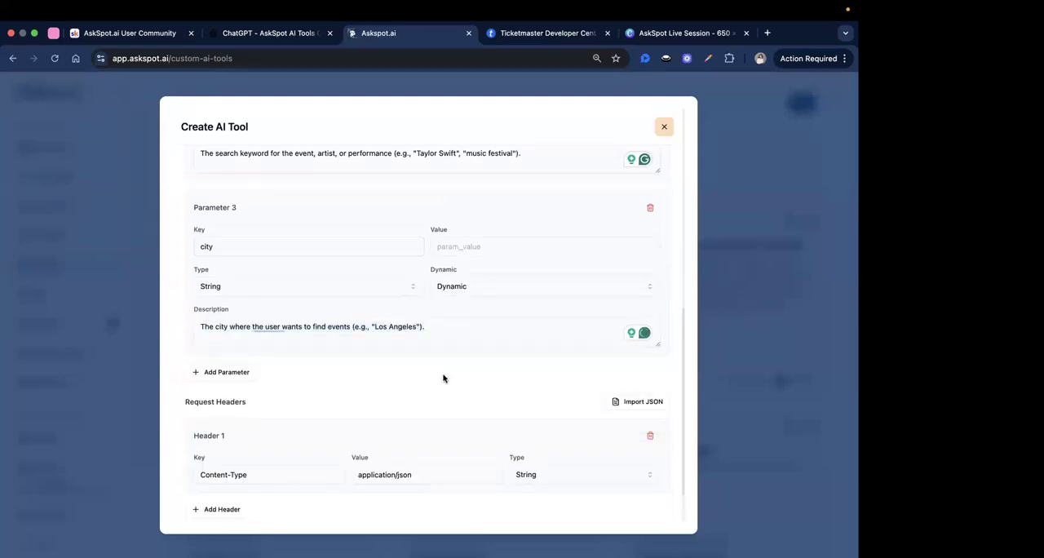
# Add a fourth query parameter and fill its key with countryCode, copied from the ChatGPT table.
pyautogui.scroll(-1, 443, 378)
pyautogui.click(234, 333)
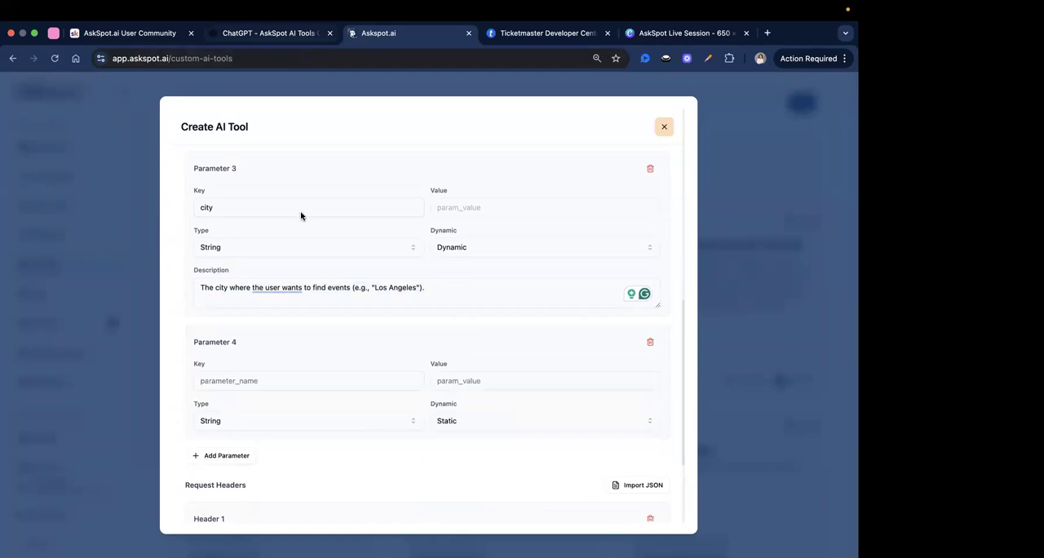
pyautogui.hotkey('ctrl', 'shift', 'Tab')
pyautogui.doubleClick(264, 271)
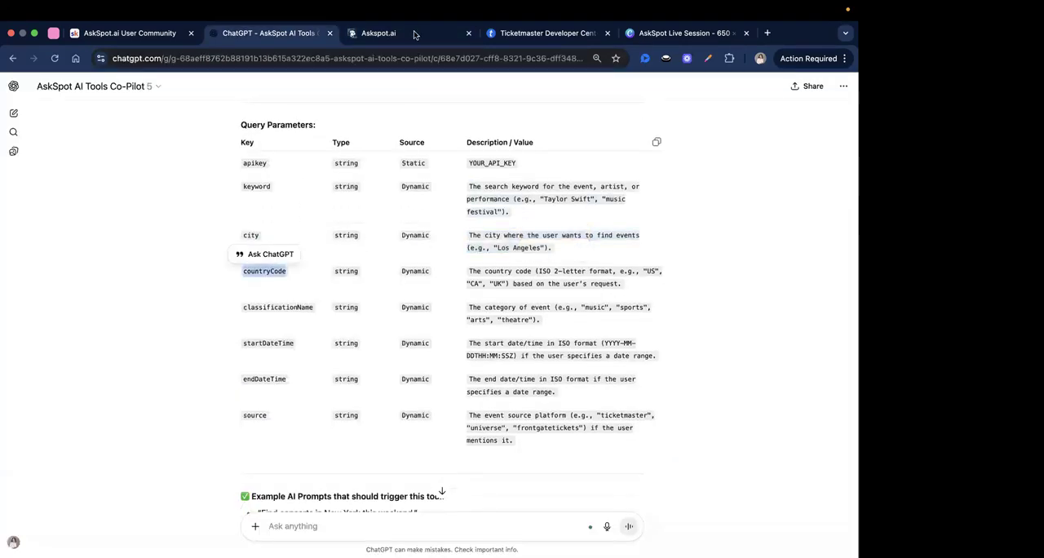
pyautogui.hotkey('ctrl', 'Tab')
pyautogui.scroll(-1, 285, 316)
pyautogui.click(278, 327)
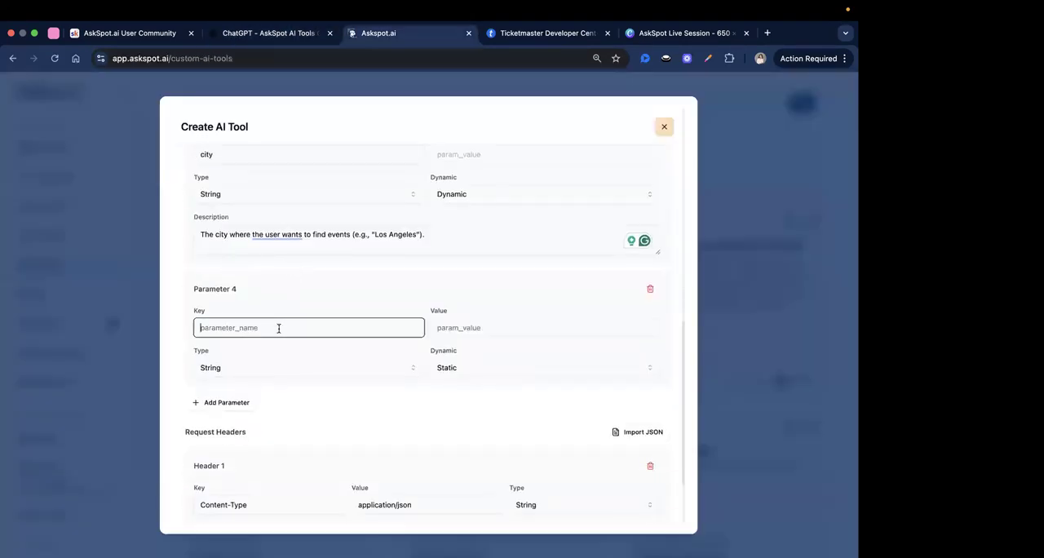
pyautogui.press('super+v')
# Make Parameter 4 Dynamic with the copied description "The country code (ISO 2-letter format, e.g., "US", "CA", "UK") based on the user's request.".
pyautogui.click(285, 34)
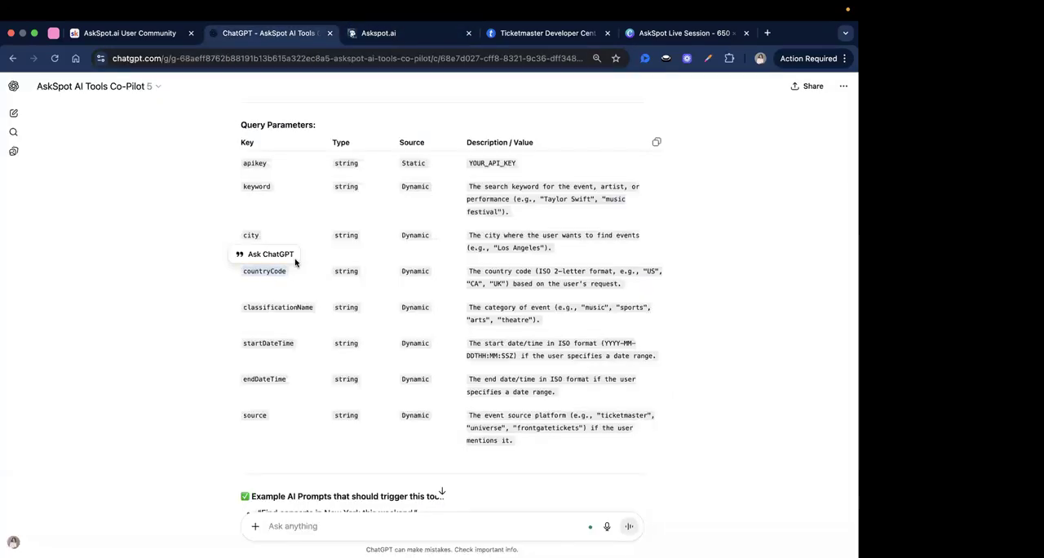
pyautogui.doubleClick(425, 271)
pyautogui.tripleClick(496, 279)
pyautogui.press('super+c')
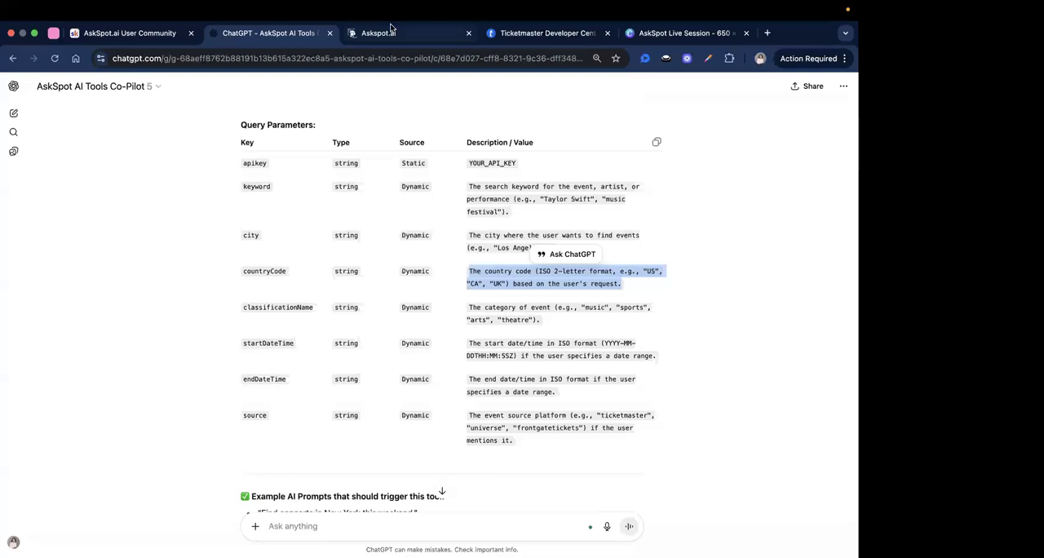
pyautogui.click(390, 29)
pyautogui.click(445, 353)
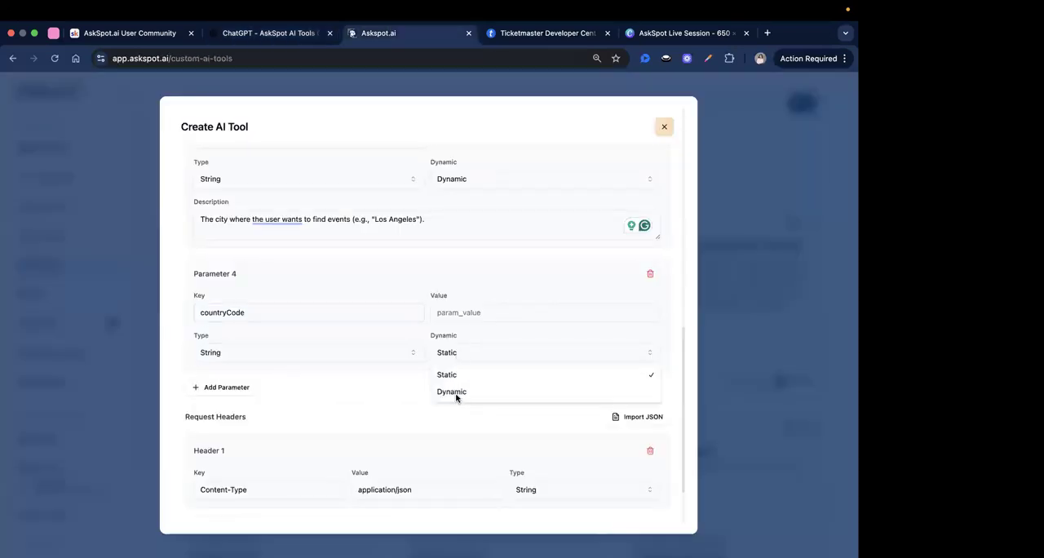
pyautogui.click(452, 391)
pyautogui.click(294, 382)
pyautogui.press('super+v')
# Add a fifth query parameter and fill its key with classificationName, copied from the ChatGPT table.
pyautogui.scroll(-1, 268, 380)
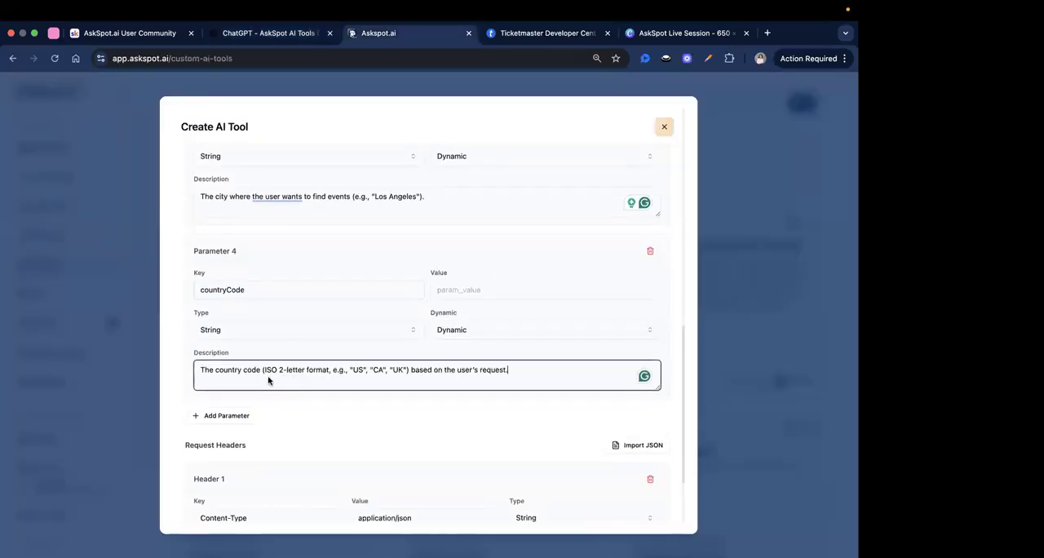
pyautogui.click(222, 378)
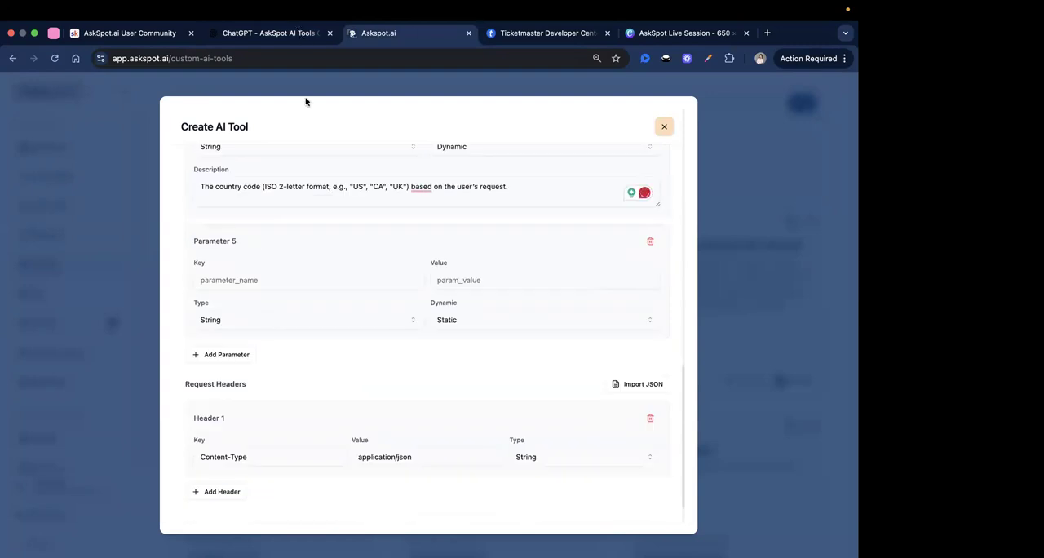
pyautogui.click(298, 34)
pyautogui.doubleClick(274, 311)
pyautogui.press('super+c')
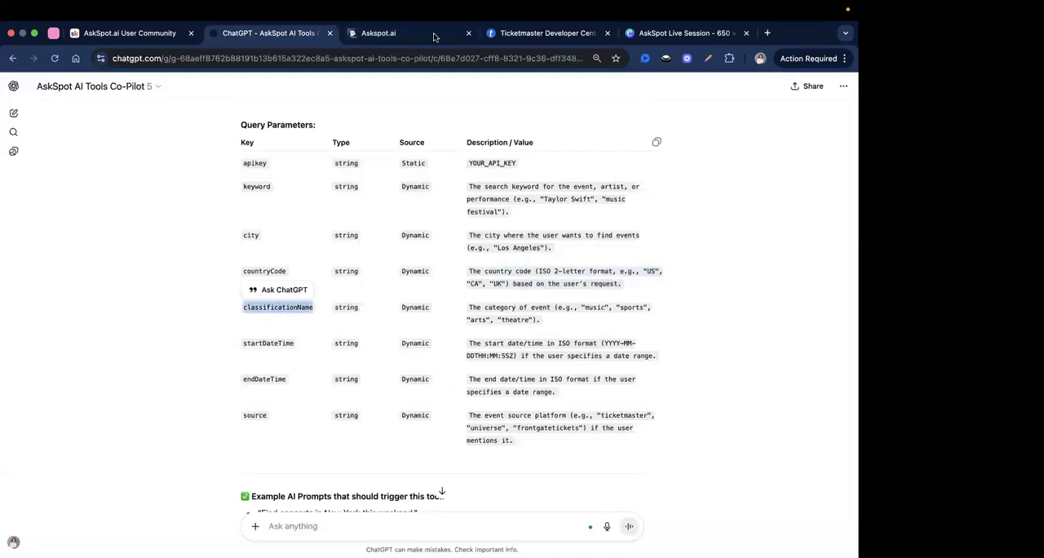
pyautogui.click(433, 37)
pyautogui.click(293, 276)
pyautogui.press('super+v')
# Make Parameter 5 Dynamic with the copied description "The category of event (e.g., "music", "sports", "arts", "theatre").".
pyautogui.click(278, 34)
pyautogui.doubleClick(504, 318)
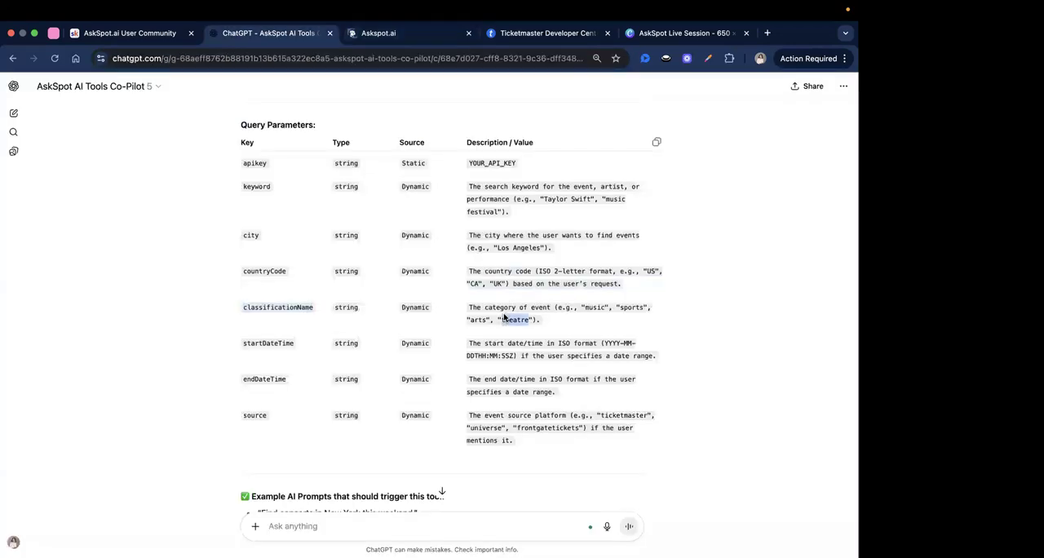
pyautogui.click(379, 32)
pyautogui.click(463, 319)
pyautogui.click(453, 359)
pyautogui.click(303, 359)
pyautogui.write('The category of event (e.g., "music", "sports", "arts", "theatre").')
# Add a sixth query parameter and fill its key with startDateTime, copied from the ChatGPT table.
pyautogui.scroll(-2, 308, 373)
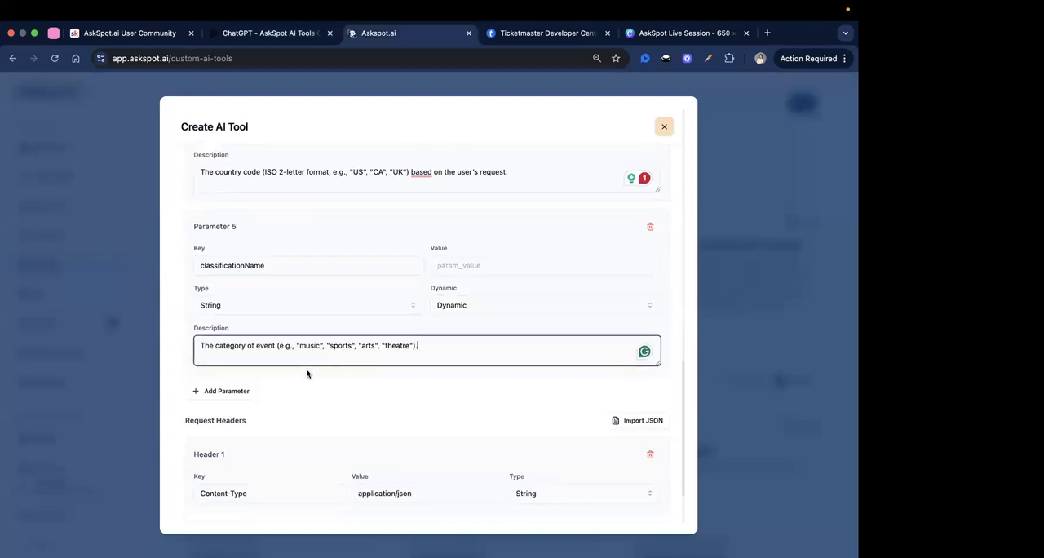
pyautogui.click(213, 340)
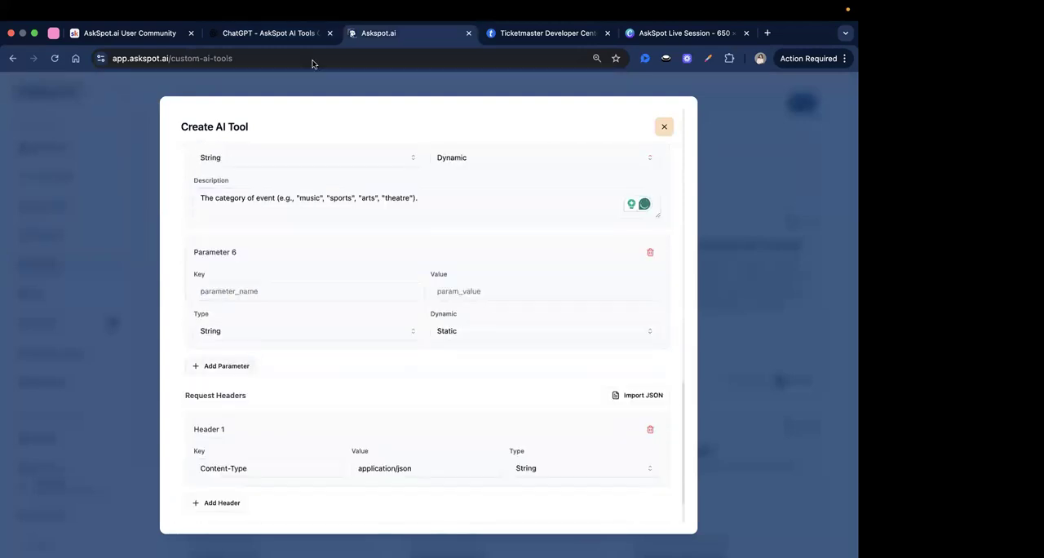
pyautogui.click(302, 36)
pyautogui.scroll(-1, 269, 318)
pyautogui.doubleClick(268, 320)
pyautogui.press('super+c')
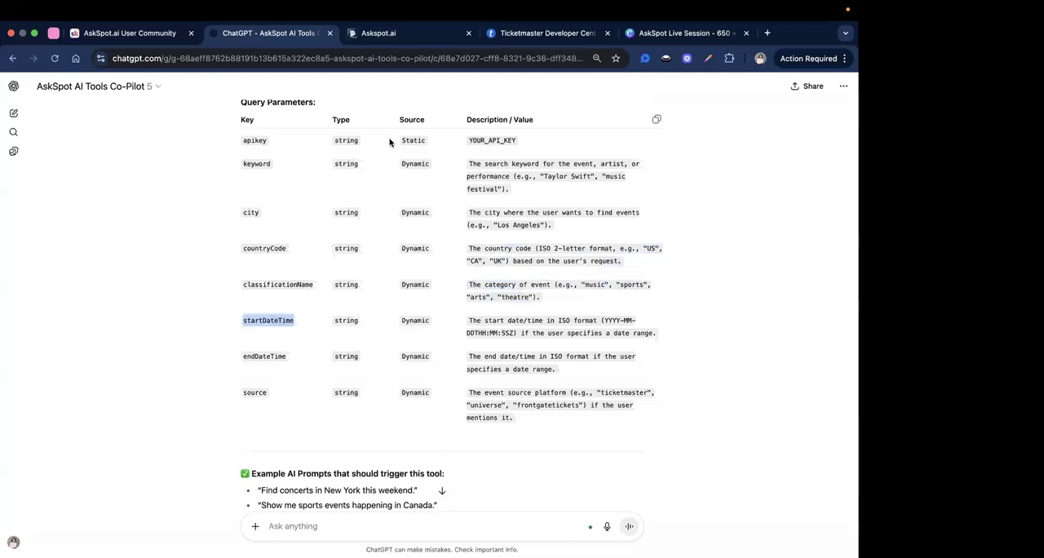
pyautogui.click(423, 31)
pyautogui.click(242, 292)
pyautogui.press('super+v')
# Make Parameter 6 Dynamic with the copied description "The start date/time in ISO format (YYYY-MM-DDTHH:MM:SSZ) if the user specifies a date range.".
pyautogui.click(258, 33)
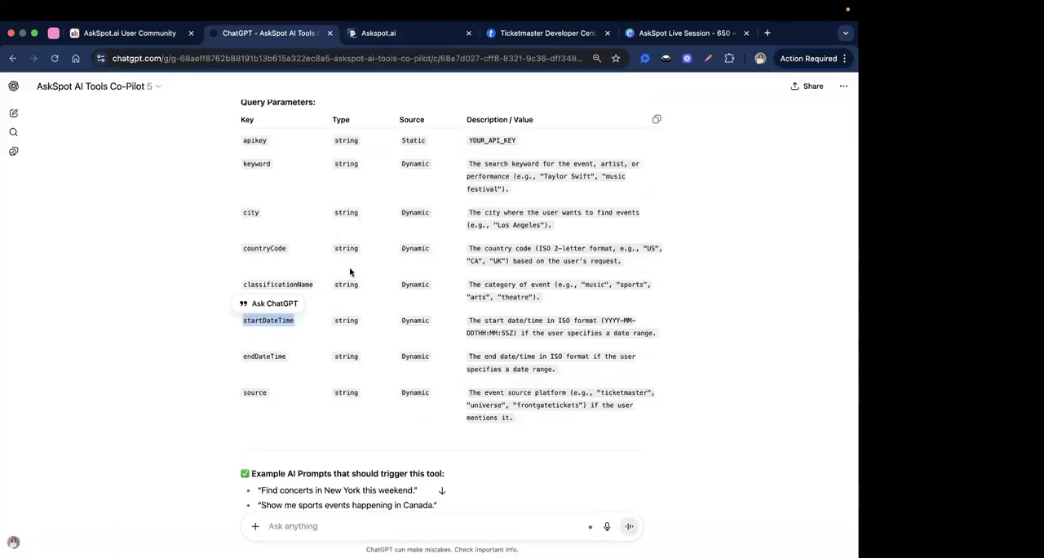
pyautogui.tripleClick(514, 320)
pyautogui.press('super+c')
pyautogui.hotkey('ctrl', 'Tab')
pyautogui.click(452, 337)
pyautogui.click(450, 368)
pyautogui.click(274, 376)
pyautogui.press('super+v')
# Add a seventh query parameter and fill its key with endDateTime, copied from the ChatGPT table.
pyautogui.scroll(-1, 466, 291)
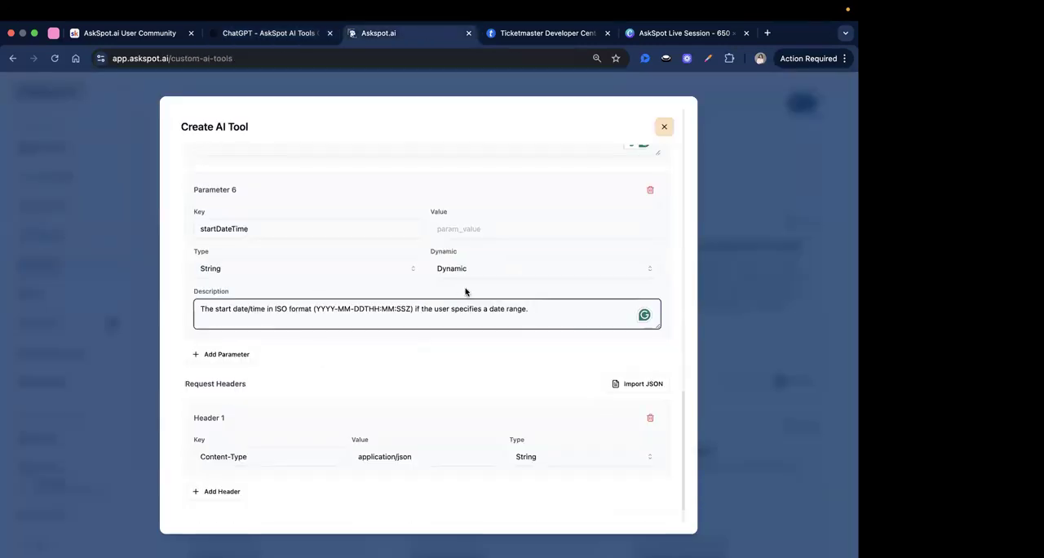
pyautogui.click(220, 354)
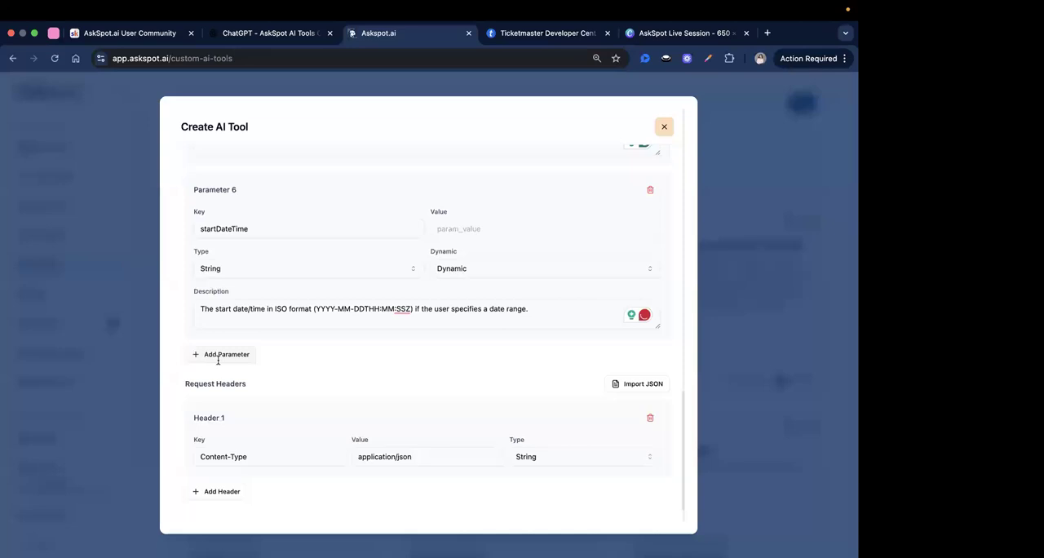
pyautogui.hotkey('ctrl', 'shift', 'Tab')
pyautogui.doubleClick(264, 302)
pyautogui.press('super+c')
pyautogui.click(397, 33)
pyautogui.click(266, 352)
pyautogui.press('super+v')
# Make Parameter 7 Dynamic with the copied description "The end date/time in ISO format if the user specifies a date range.".
pyautogui.click(281, 35)
pyautogui.click(492, 321)
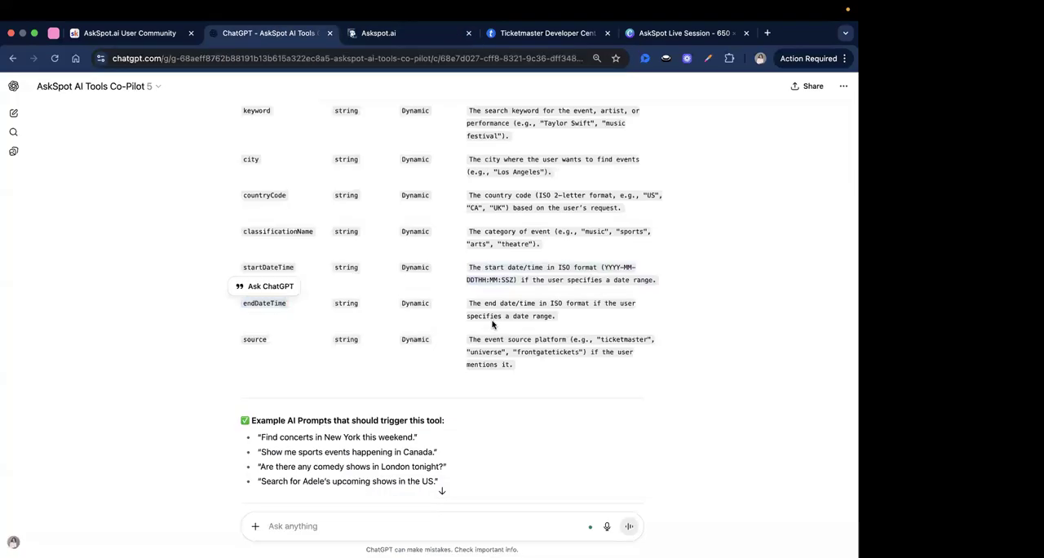
pyautogui.click(400, 33)
pyautogui.click(442, 399)
pyautogui.click(453, 435)
pyautogui.scroll(-1, 282, 389)
pyautogui.click(264, 397)
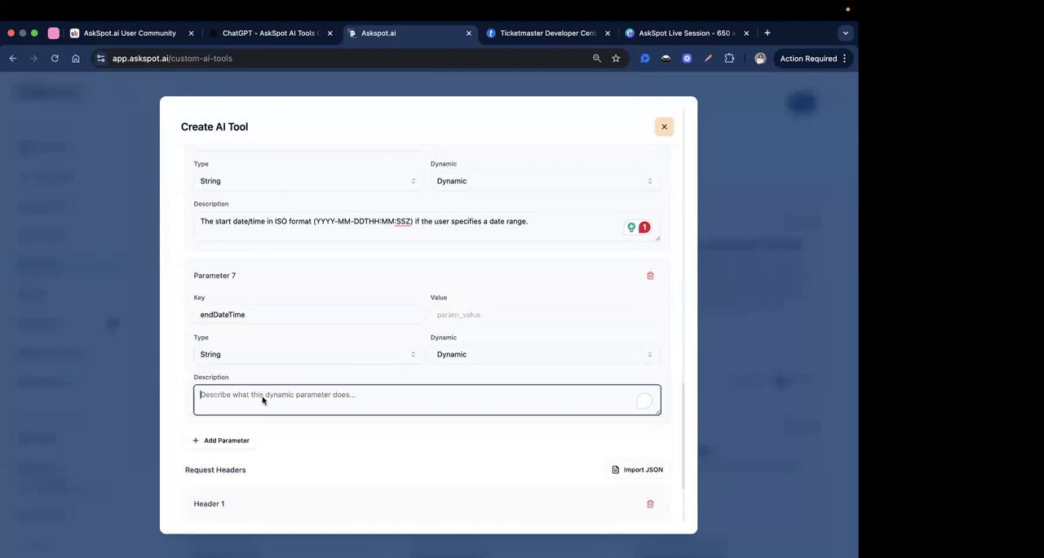
pyautogui.write('The end date/time in ISO format if the user specifies a date range.')
# Add an eighth query parameter and fill its key with source, copied from the ChatGPT table.
pyautogui.scroll(-2, 237, 395)
pyautogui.click(212, 392)
pyautogui.scroll(-2, 268, 383)
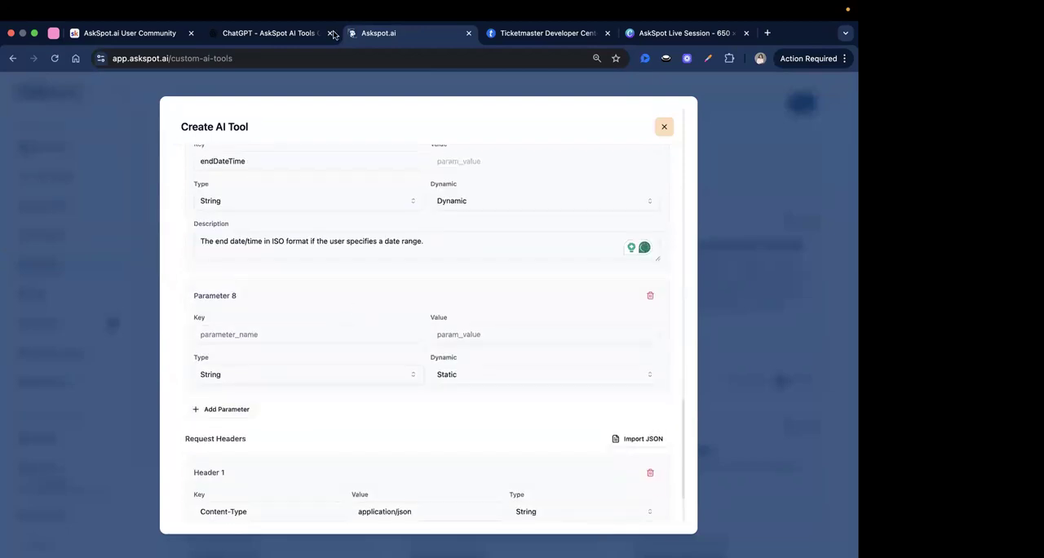
pyautogui.click(306, 34)
pyautogui.scroll(-1, 332, 161)
pyautogui.doubleClick(255, 325)
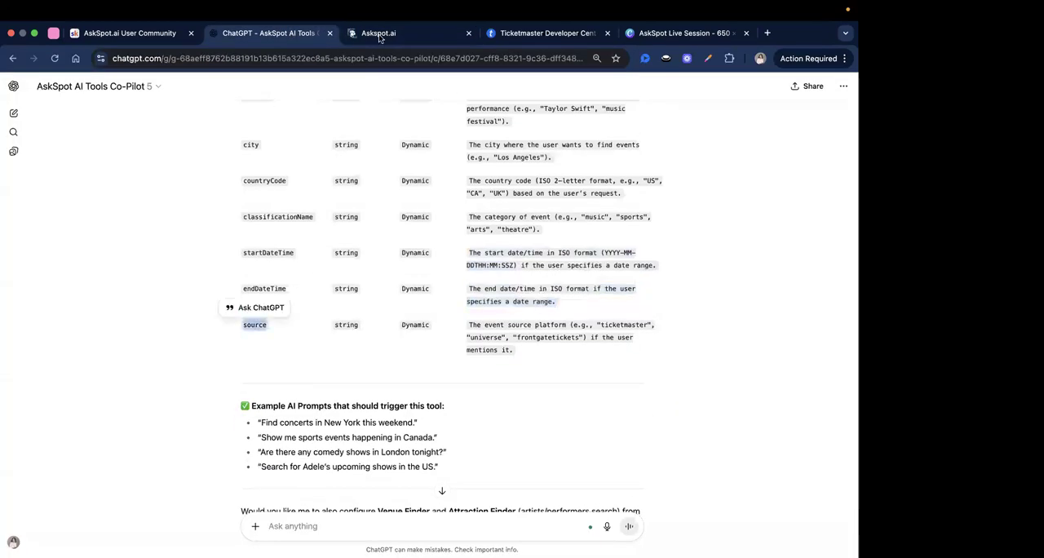
pyautogui.press('super+c')
pyautogui.hotkey('ctrl', 'Tab')
pyautogui.click(244, 338)
pyautogui.press('super+v')
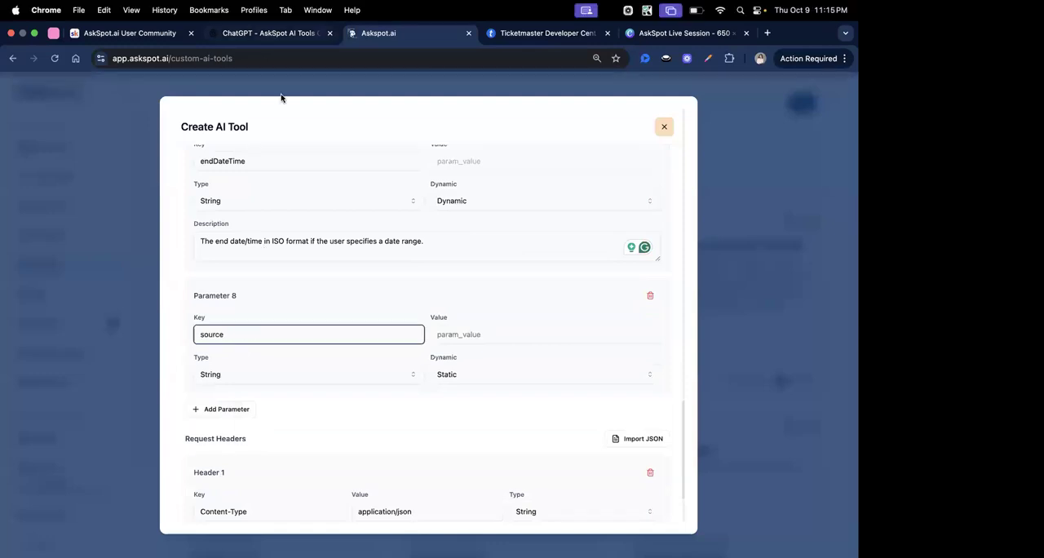
# Make Parameter 8 Dynamic with the copied description "The event source platform (e.g., "ticketmaster", "universe", "frontgatetickets") if the user mentions it.".
pyautogui.hotkey('ctrl', 'shift', 'Tab')
pyautogui.click(258, 344)
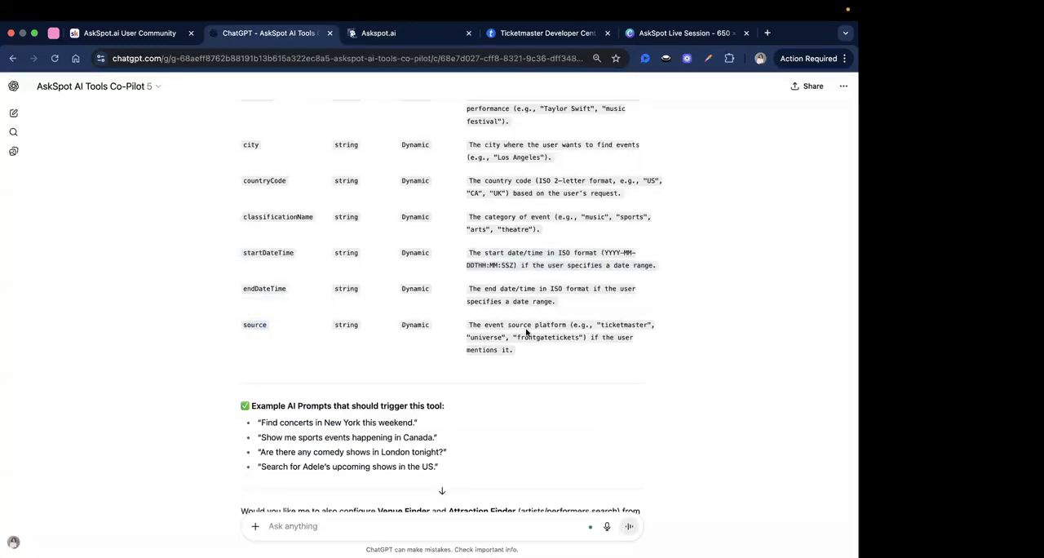
pyautogui.click(393, 38)
pyautogui.click(452, 376)
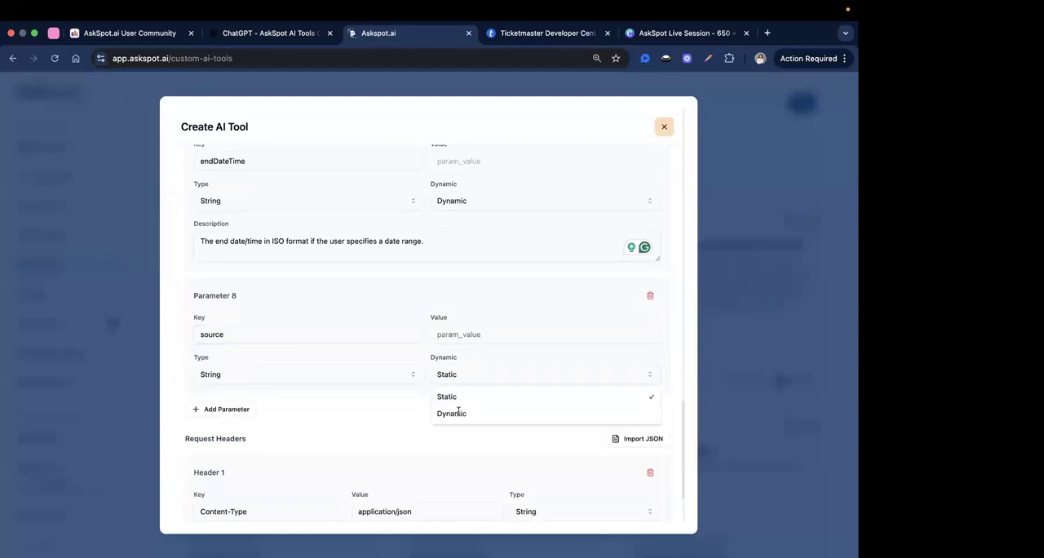
pyautogui.click(458, 413)
pyautogui.click(348, 422)
pyautogui.press('super+v')
pyautogui.scroll(-1, 358, 447)
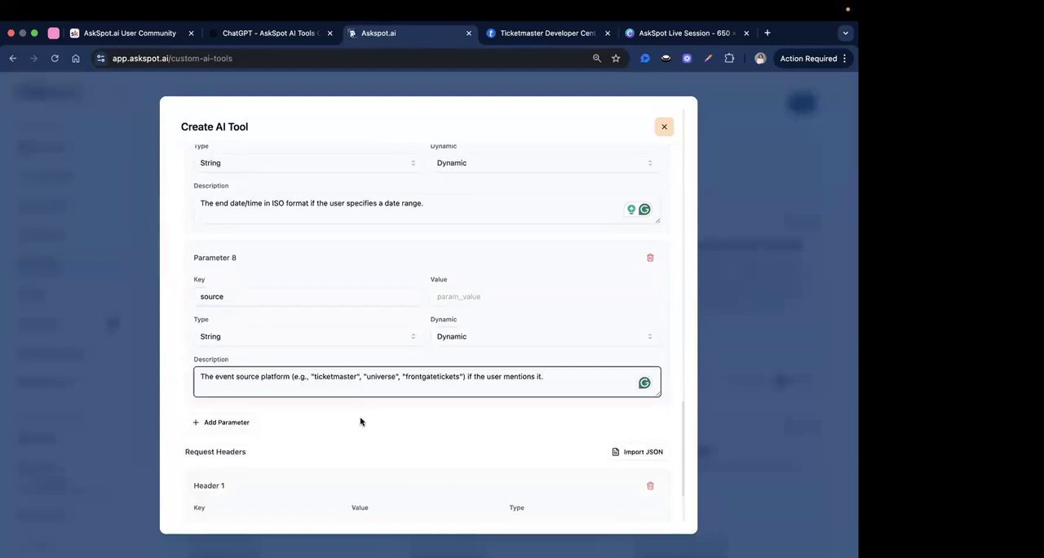
# Examine the example platform names in the source parameter's description and the request header below it.
pyautogui.moveTo(214, 382); pyautogui.dragTo(467, 429)
pyautogui.click(467, 430)
pyautogui.scroll(-1, 467, 430)
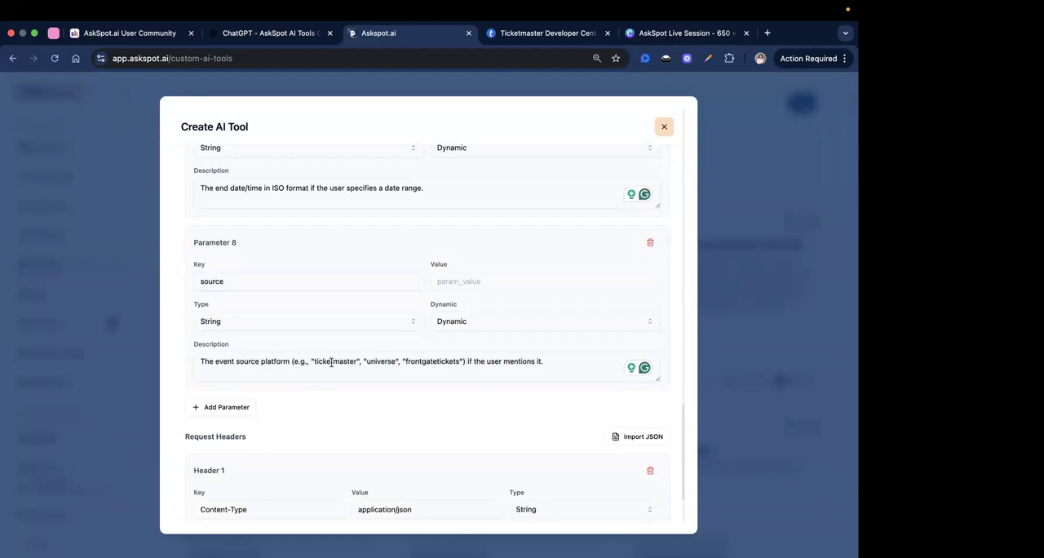
pyautogui.click(341, 361)
pyautogui.doubleClick(341, 361)
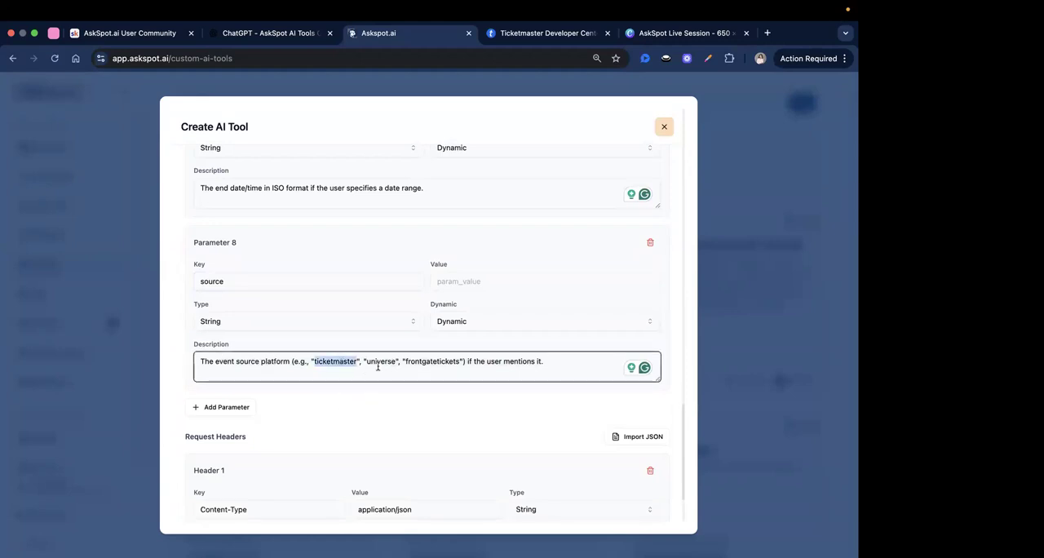
pyautogui.doubleClick(380, 361)
pyautogui.click(580, 362)
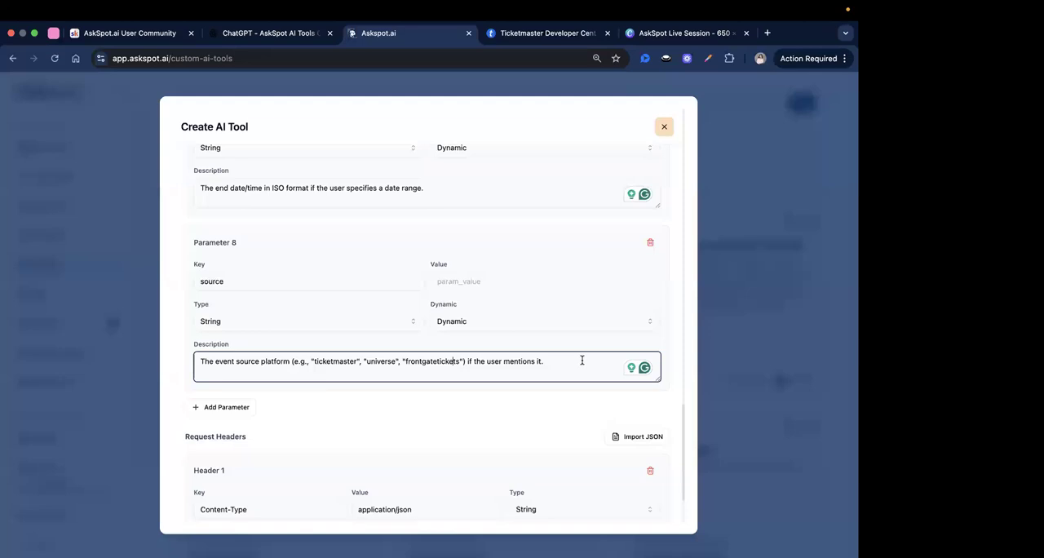
pyautogui.scroll(-1, 478, 389)
pyautogui.click(478, 390)
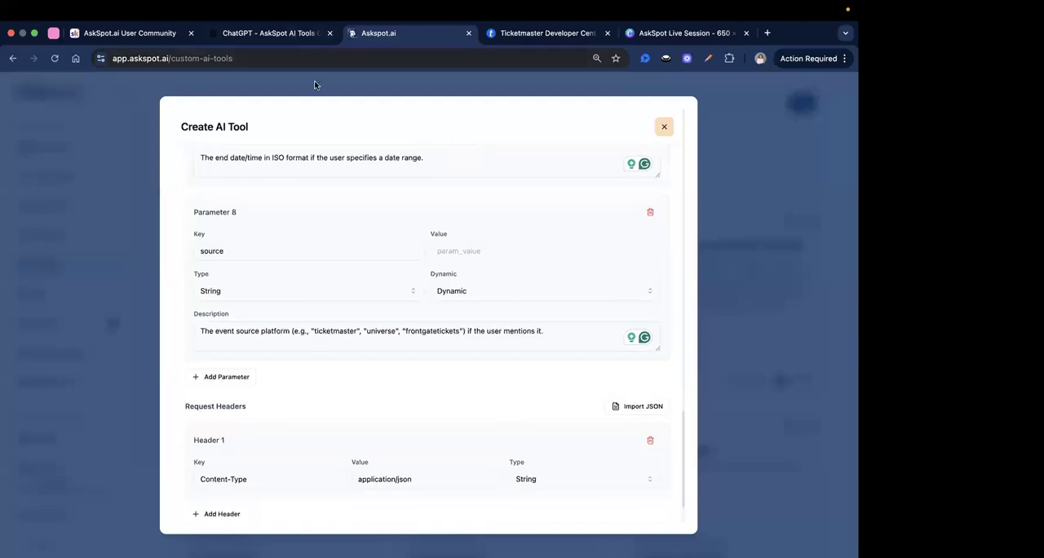
# Review the Co-Pilot's query parameters, example prompts and API configuration in ChatGPT against the completed form.
pyautogui.click(294, 37)
pyautogui.scroll(-2, 408, 269)
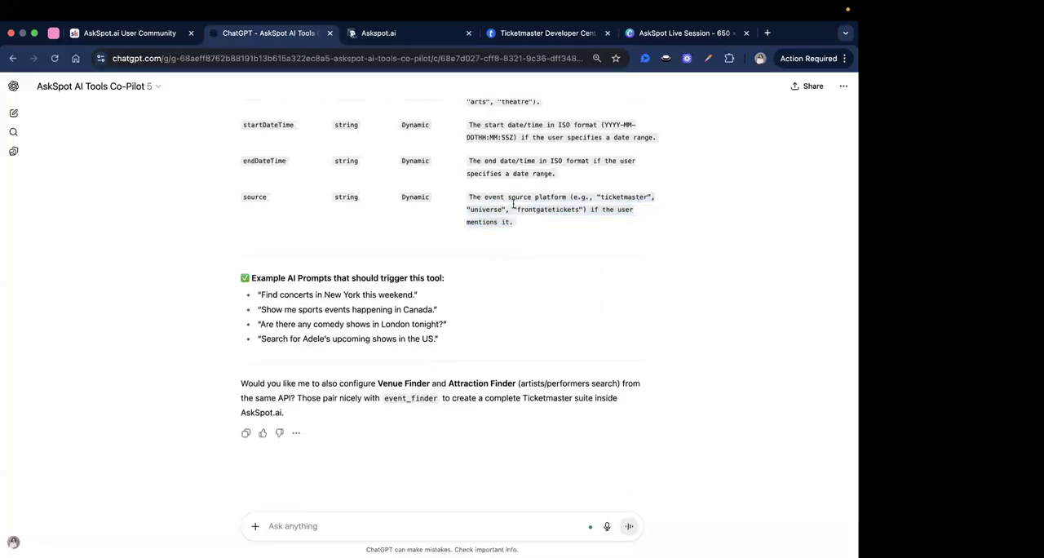
pyautogui.click(508, 259)
pyautogui.scroll(2, 508, 258)
pyautogui.scroll(-4, 466, 386)
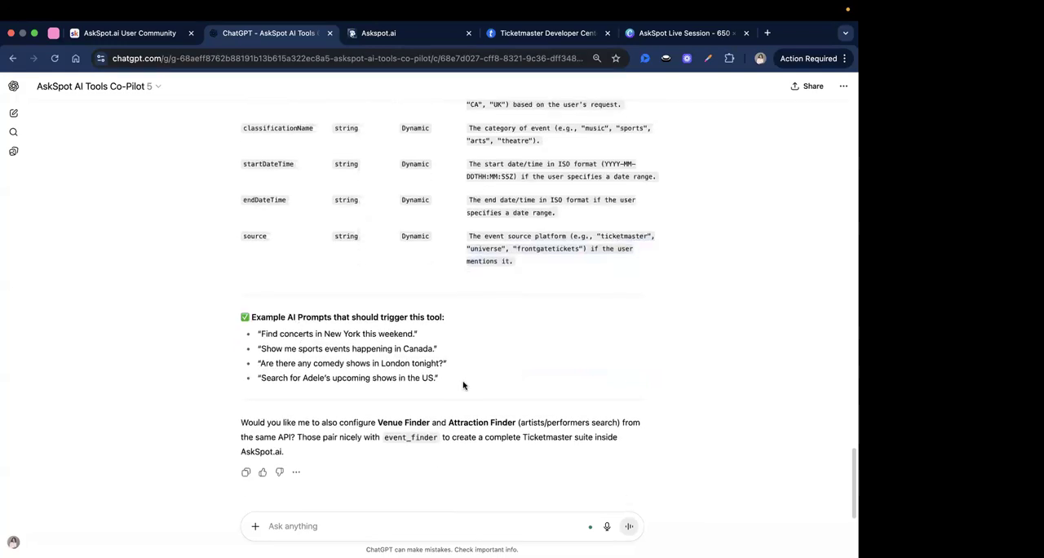
pyautogui.scroll(5, 461, 324)
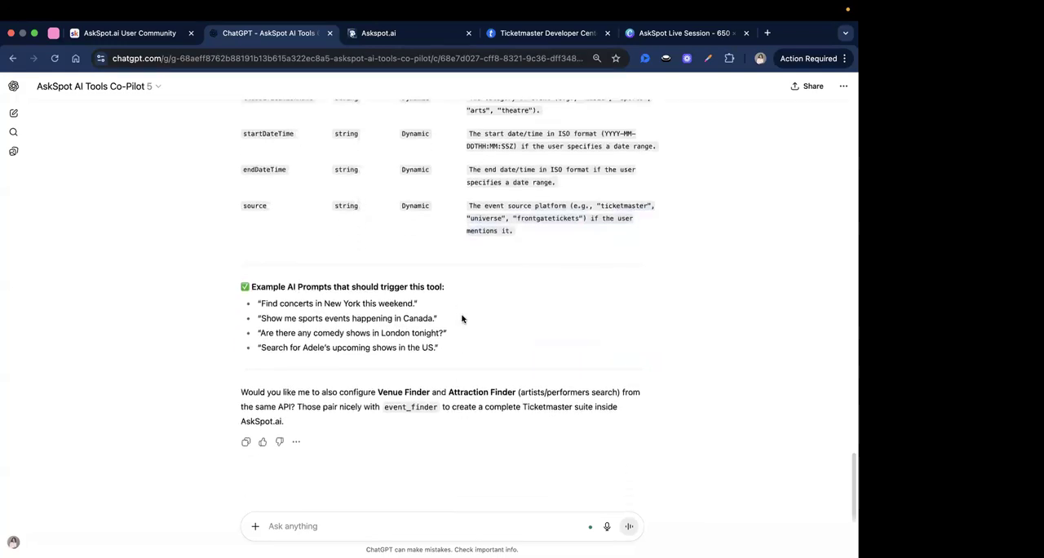
pyautogui.scroll(3, 461, 318)
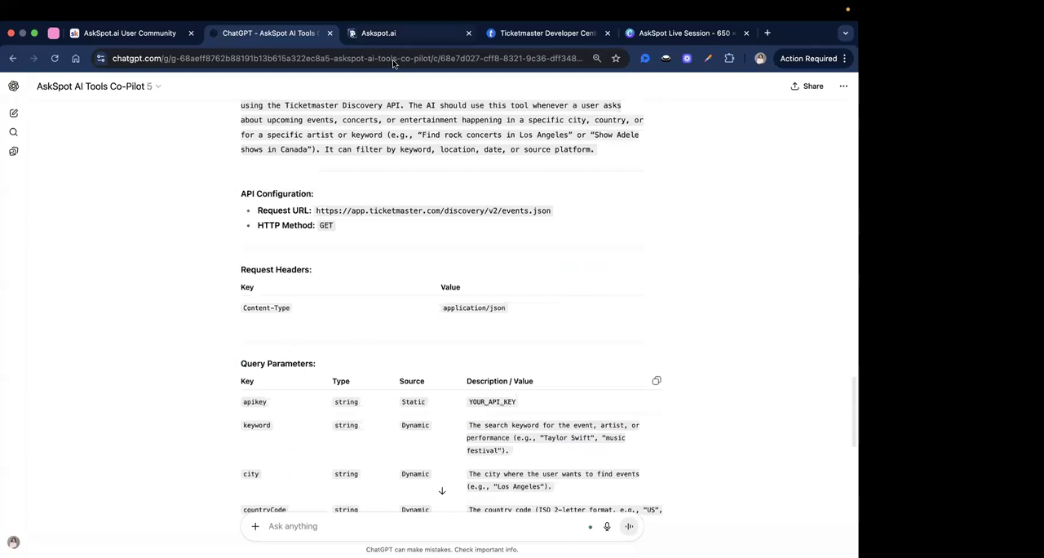
# Return to AskSpot, proceed to the advanced settings and create the AI tool with the system prompt left empty.
pyautogui.click(404, 33)
pyautogui.click(359, 492)
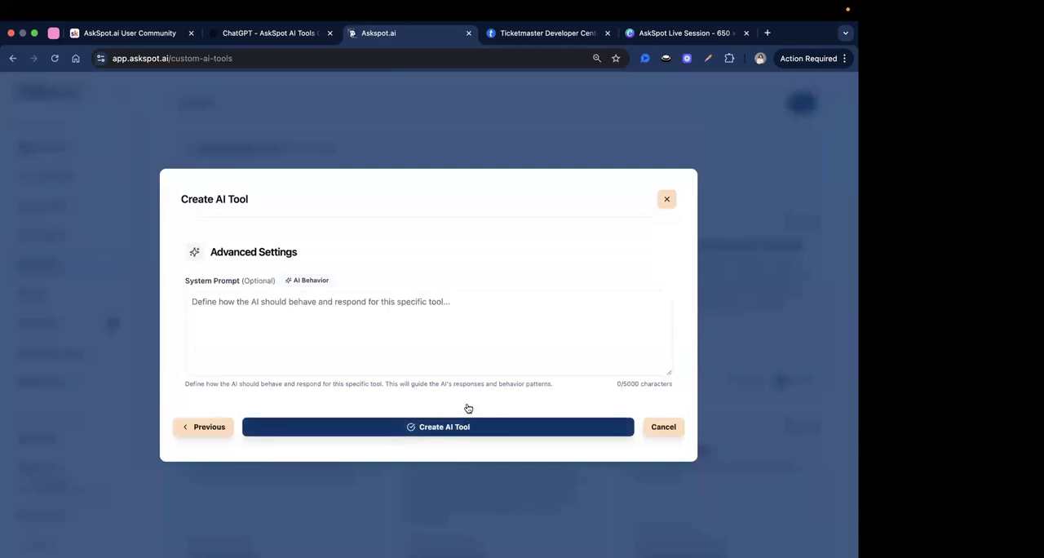
pyautogui.click(426, 427)
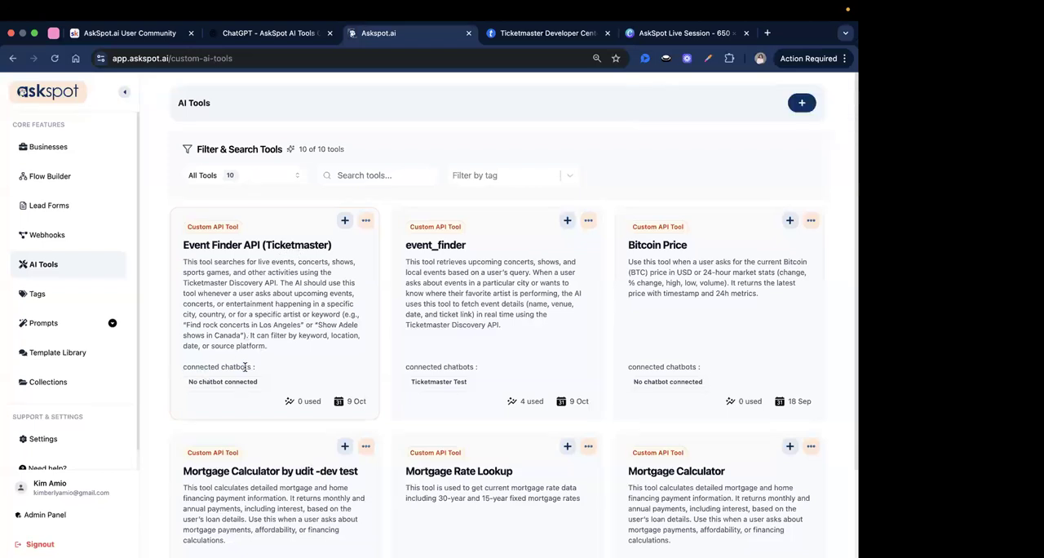
# Create an active Question answer chatbot named TicketMaster Test in the Bot Samples business.
pyautogui.moveTo(245, 367); pyautogui.dragTo(264, 386)
pyautogui.click(274, 313)
pyautogui.click(70, 154)
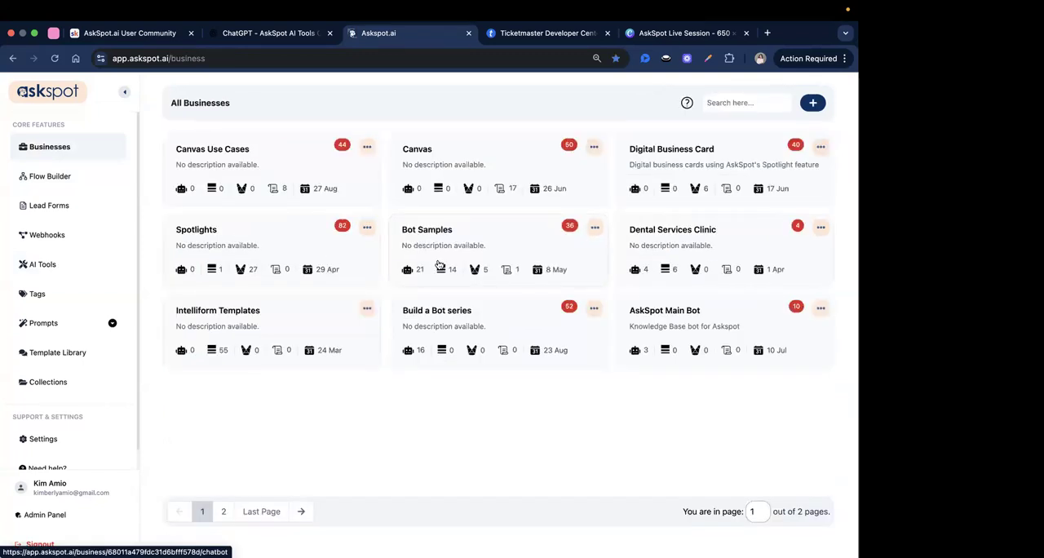
pyautogui.click(429, 254)
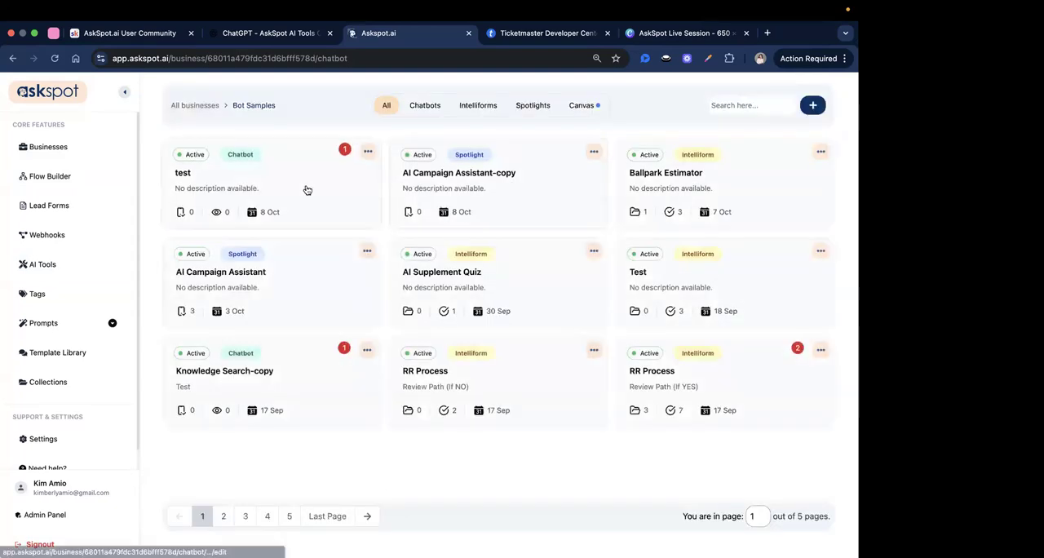
pyautogui.click(813, 105)
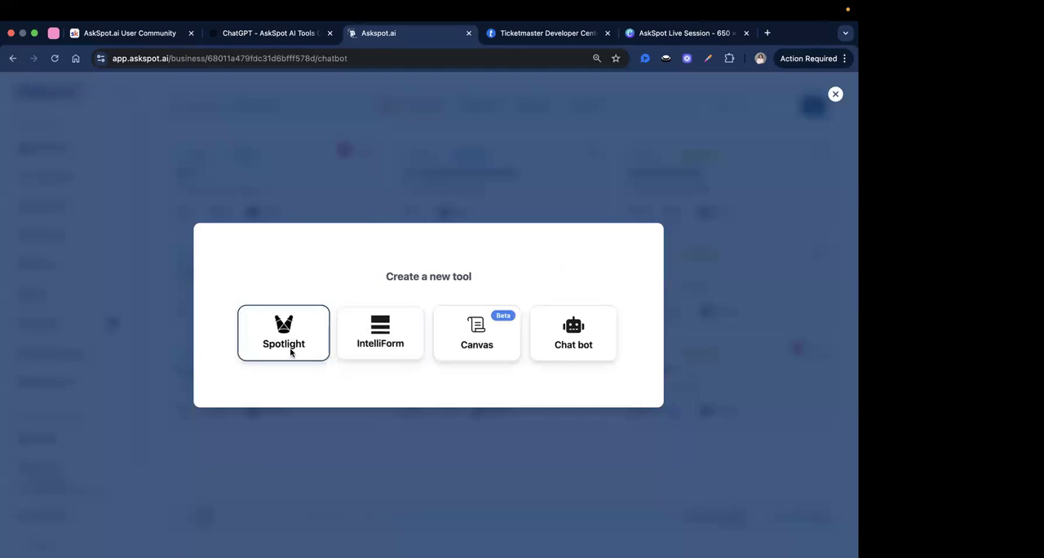
pyautogui.click(574, 334)
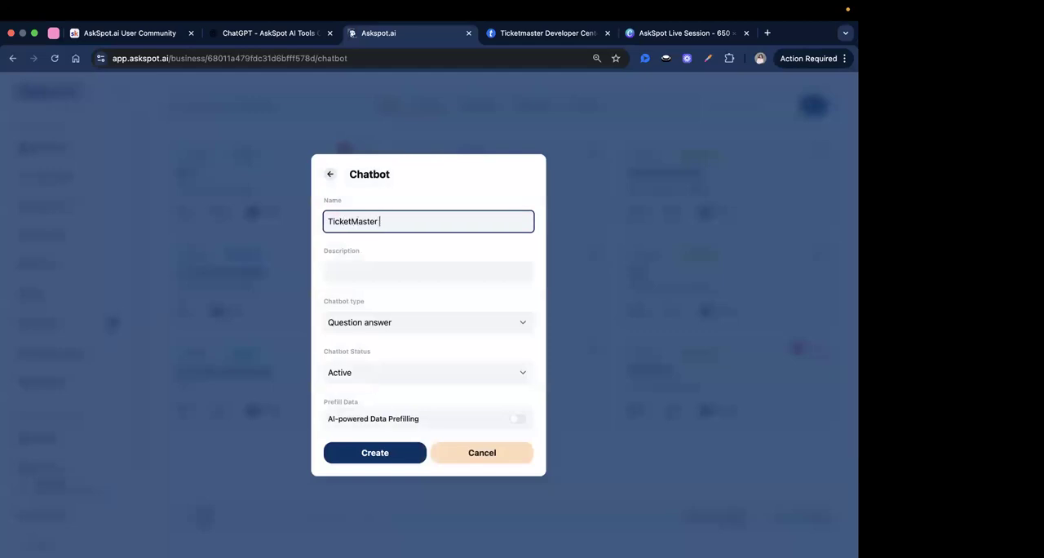
pyautogui.click(379, 463)
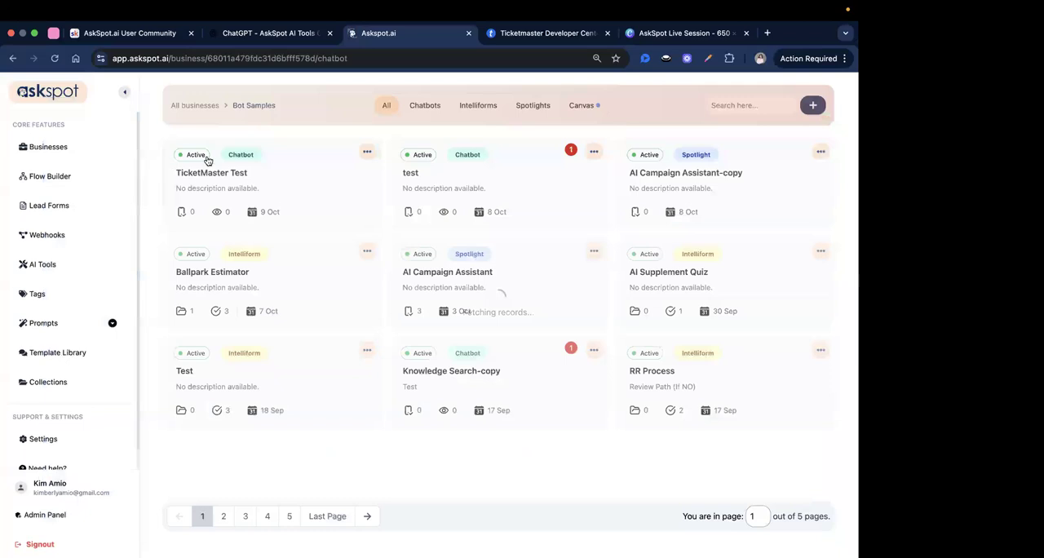
# Connect the Event Finder API (Ticketmaster) tool to the TicketMaster Test chatbot in its AI configuration.
pyautogui.click(287, 168)
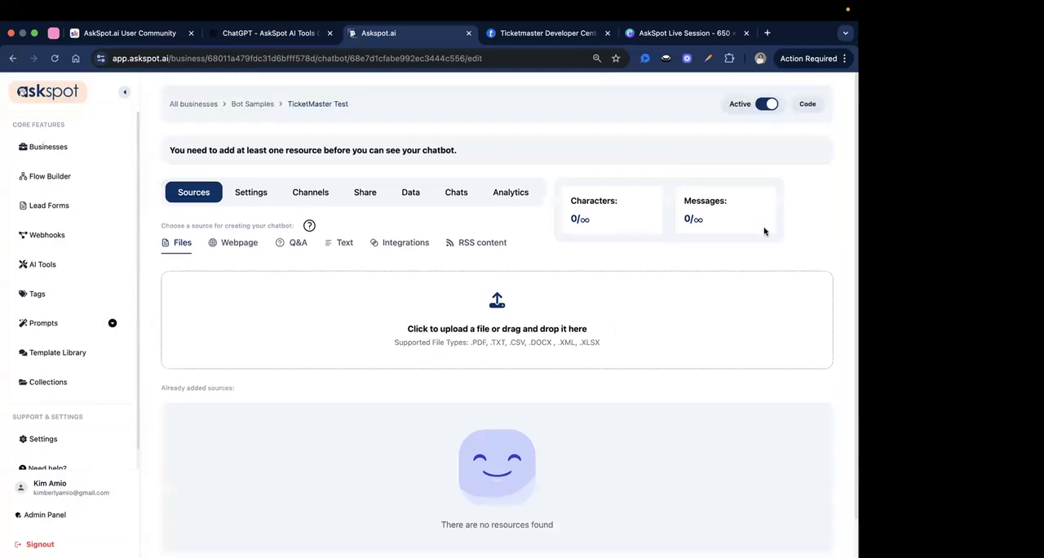
pyautogui.click(251, 192)
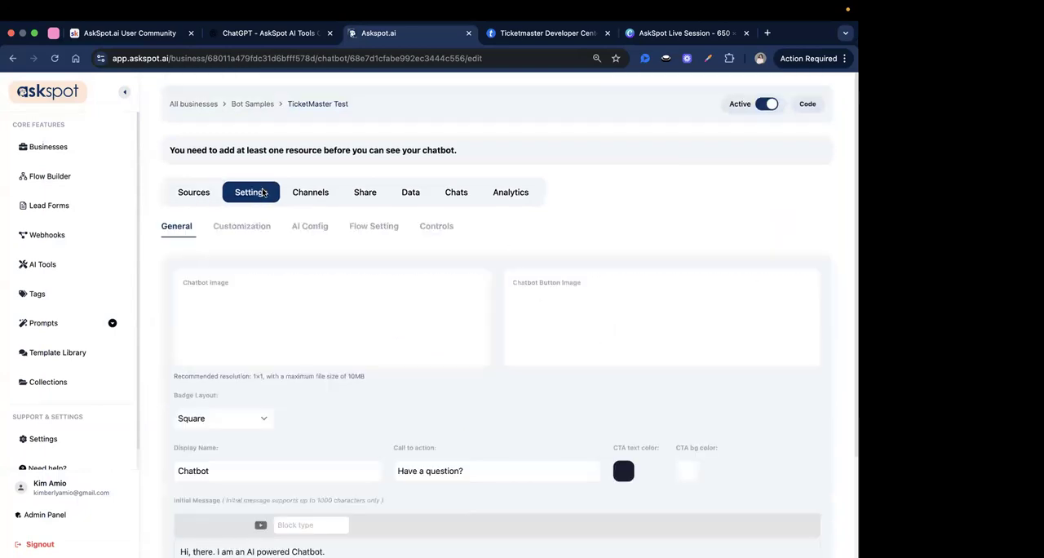
pyautogui.scroll(-2, 333, 280)
pyautogui.scroll(2, 333, 280)
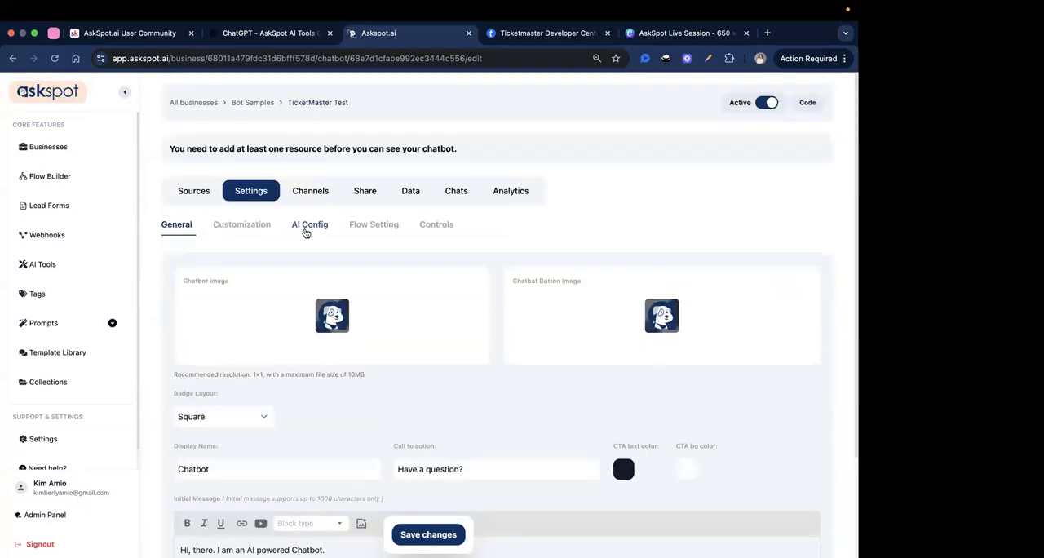
pyautogui.scroll(-15, 337, 278)
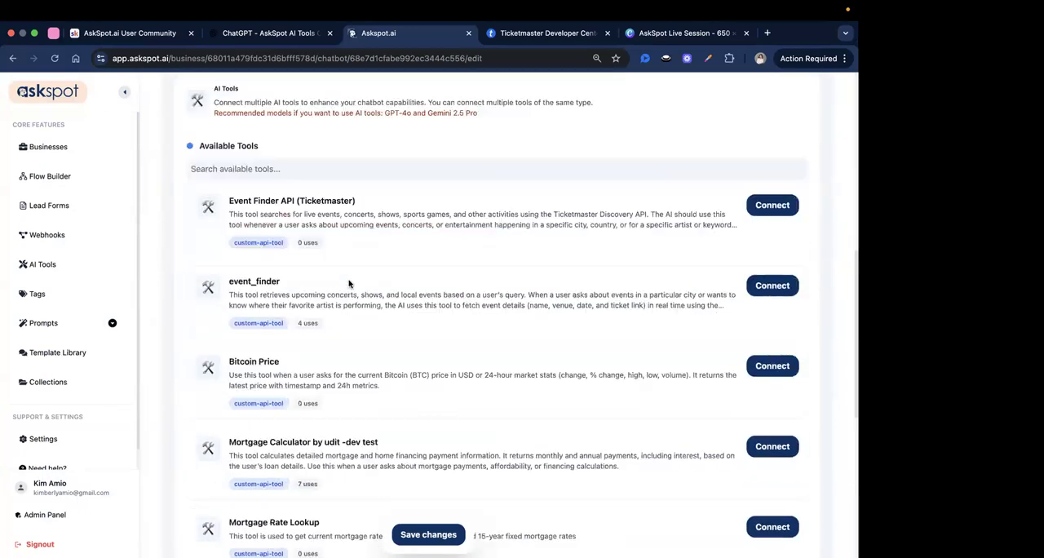
pyautogui.moveTo(242, 155); pyautogui.dragTo(290, 157)
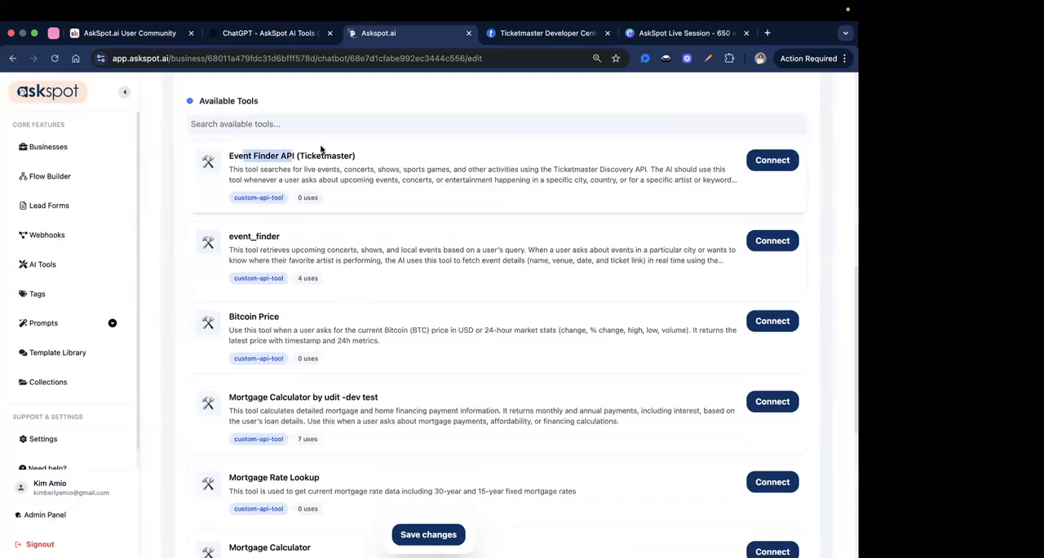
pyautogui.click(772, 160)
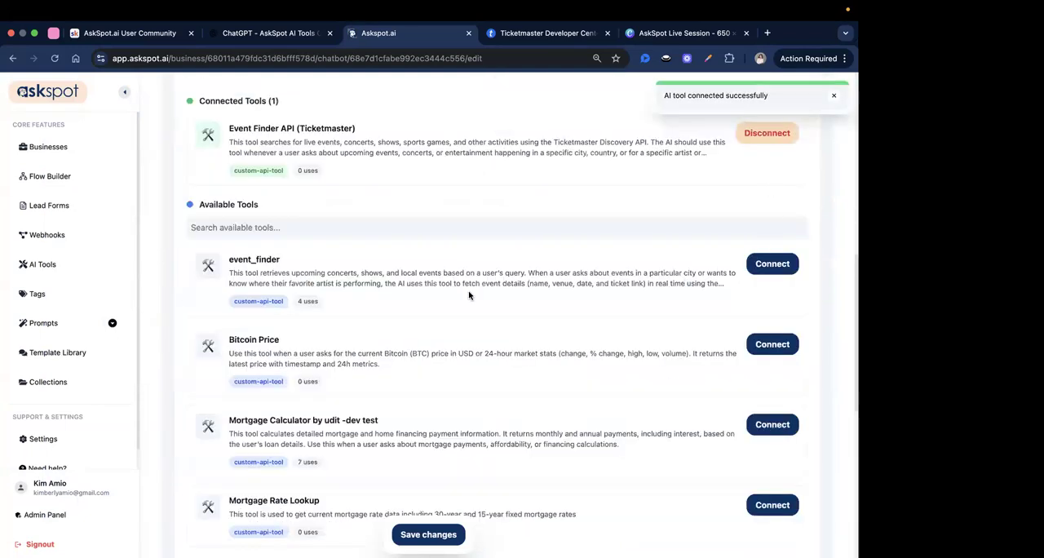
# Add the Co-Pilot's tool description from ChatGPT to the TicketMaster Test chatbot as a text source.
pyautogui.scroll(4, 469, 295)
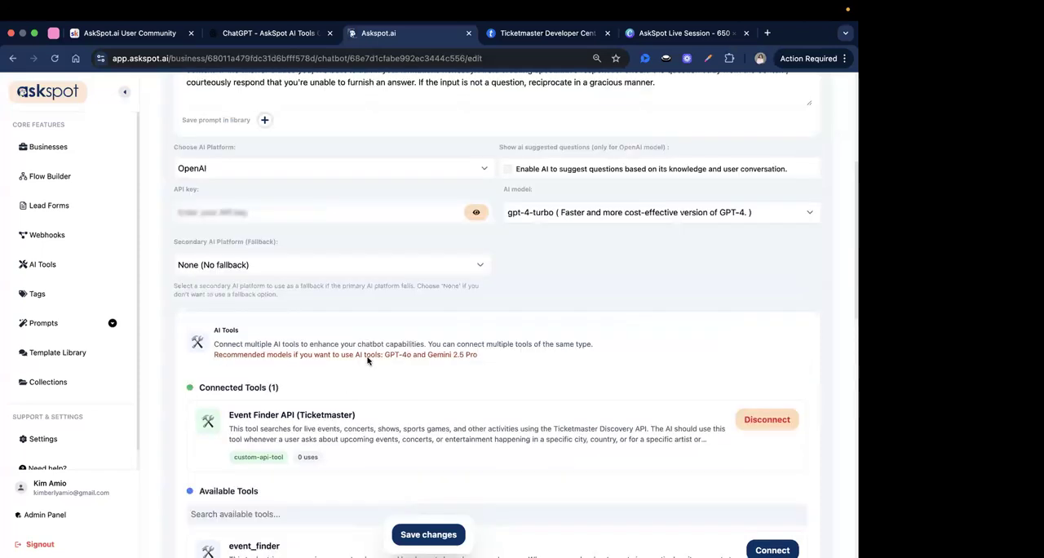
pyautogui.scroll(4, 367, 359)
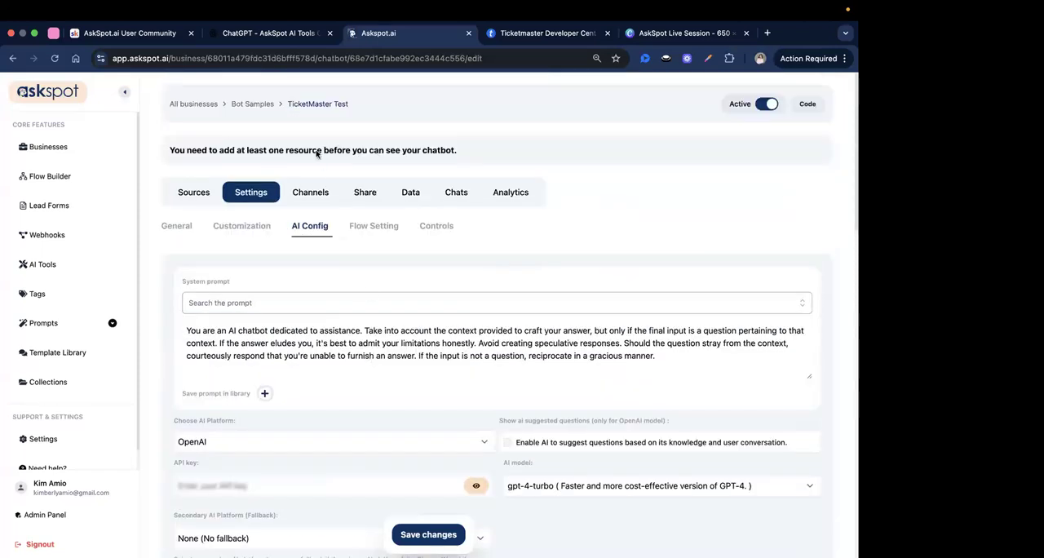
pyautogui.click(204, 195)
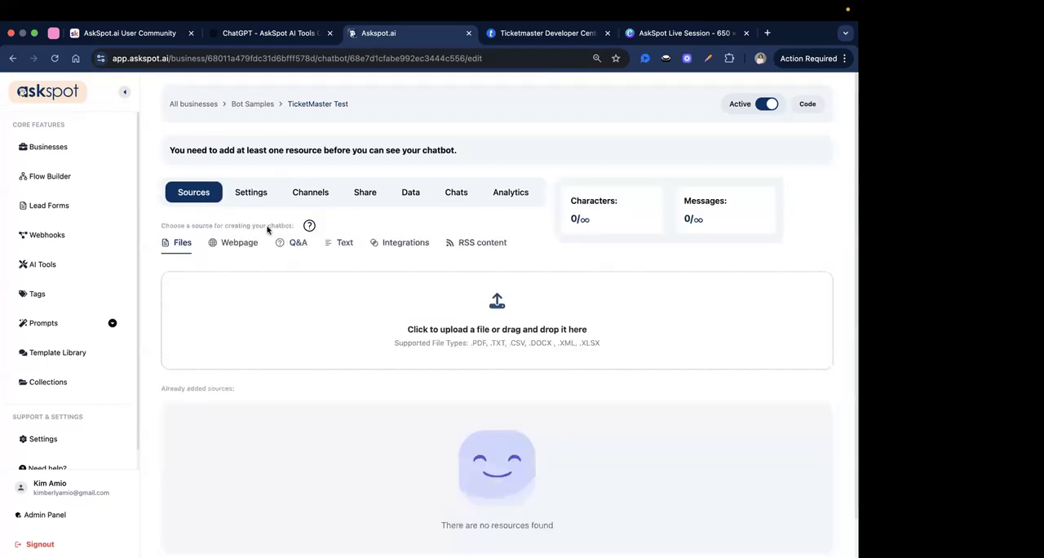
pyautogui.click(353, 244)
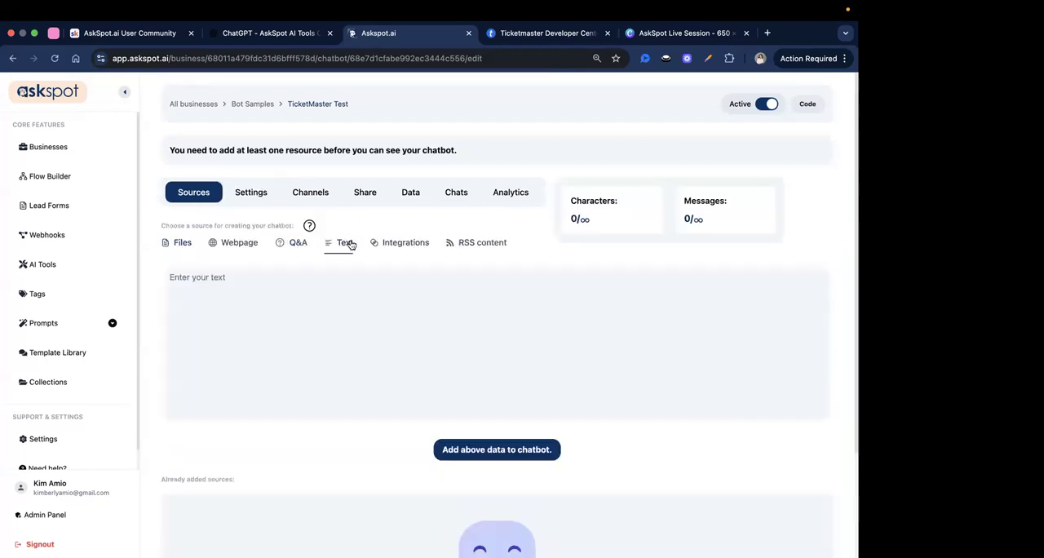
pyautogui.click(290, 31)
pyautogui.scroll(3, 384, 245)
pyautogui.tripleClick(357, 258)
pyautogui.hotkey('ctrl', 'c')
pyautogui.click(395, 36)
pyautogui.click(290, 299)
pyautogui.hotkey('ctrl', 'v')
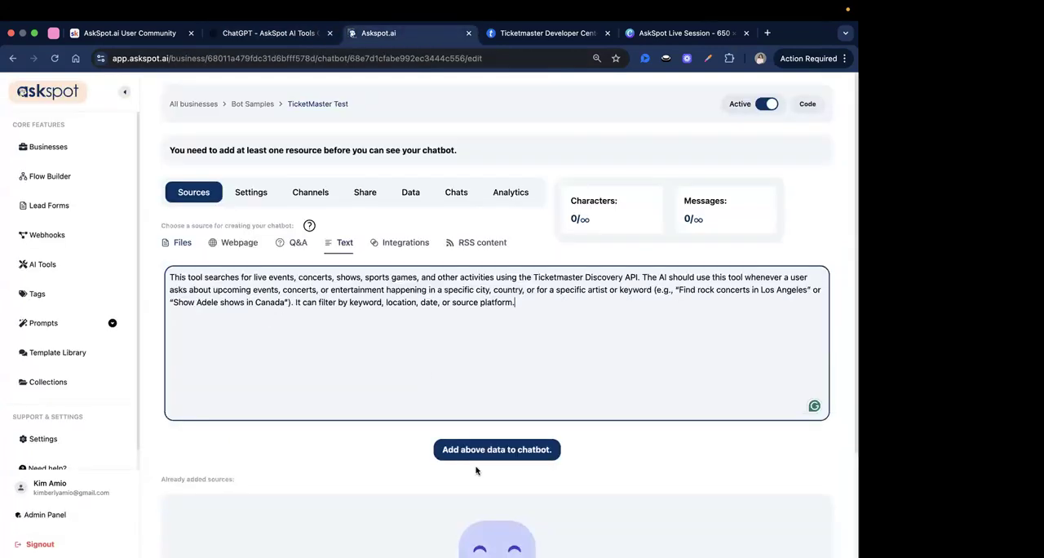
pyautogui.click(478, 449)
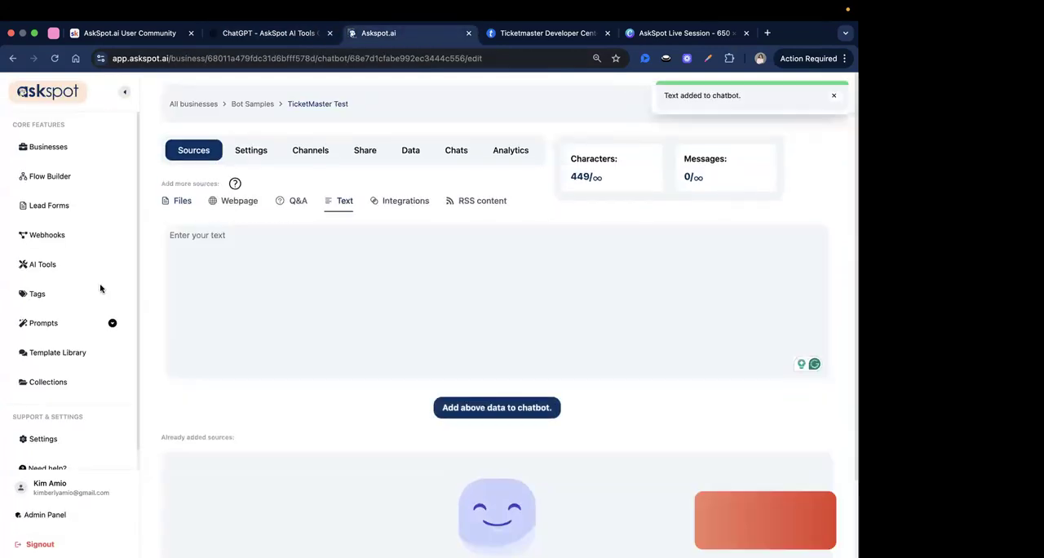
# Open the chatbot preview and ask it the Co-Pilot's example prompt "Find concerts in New York this weekend".
pyautogui.scroll(-2, 659, 366)
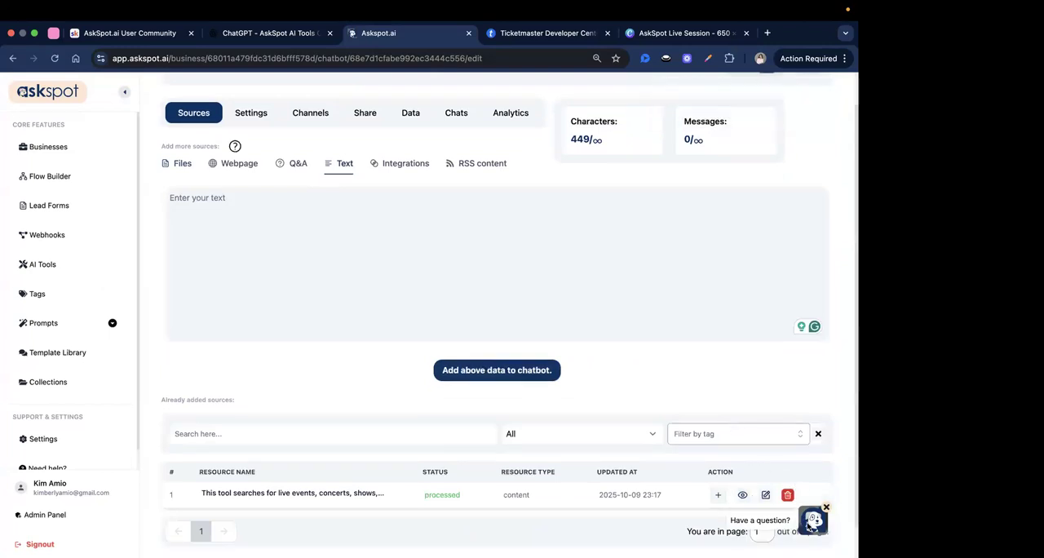
pyautogui.click(813, 520)
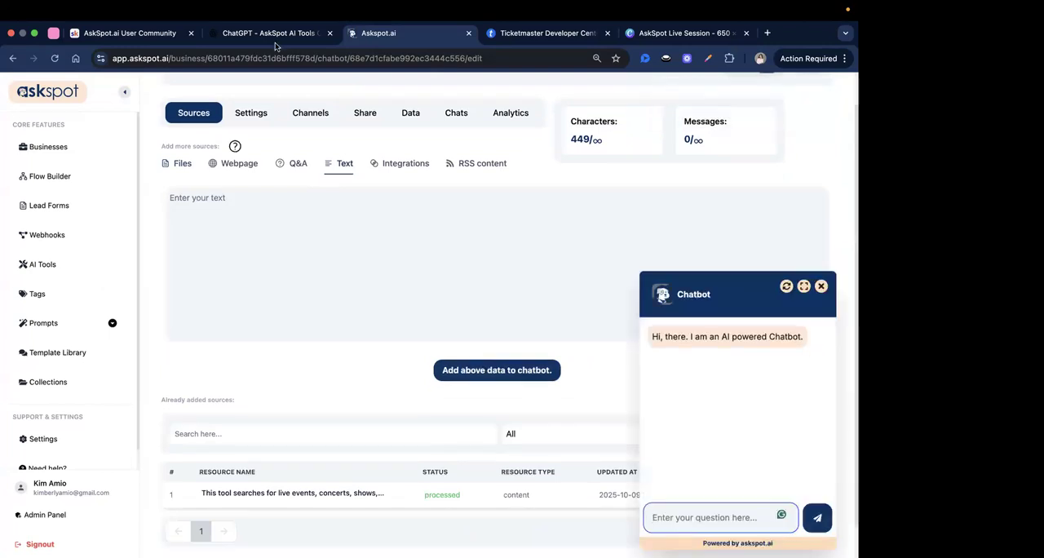
pyautogui.hotkey('ctrl', 'shift', 'Tab')
pyautogui.scroll(-10, 349, 280)
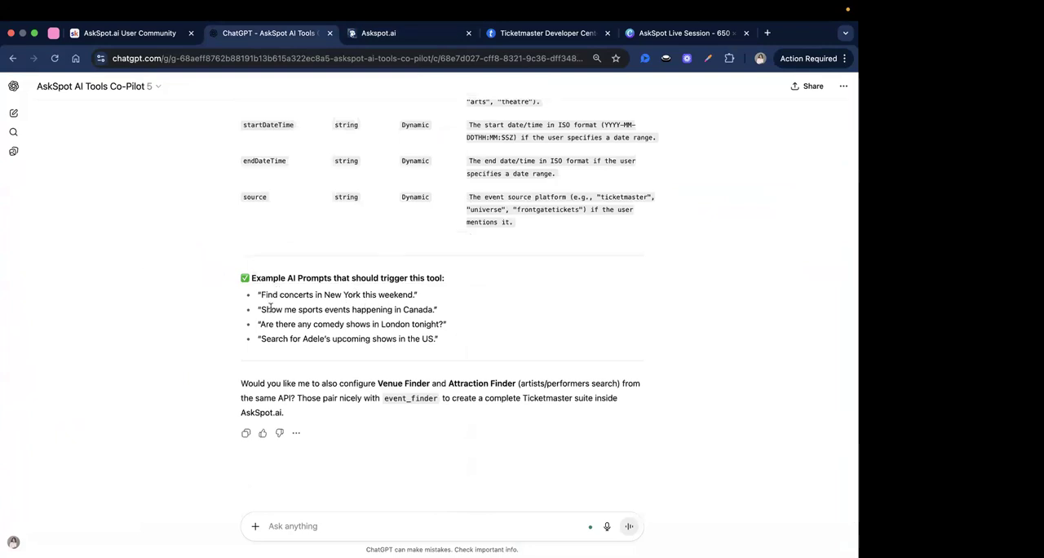
pyautogui.moveTo(262, 294); pyautogui.dragTo(413, 294)
pyautogui.press('super+c')
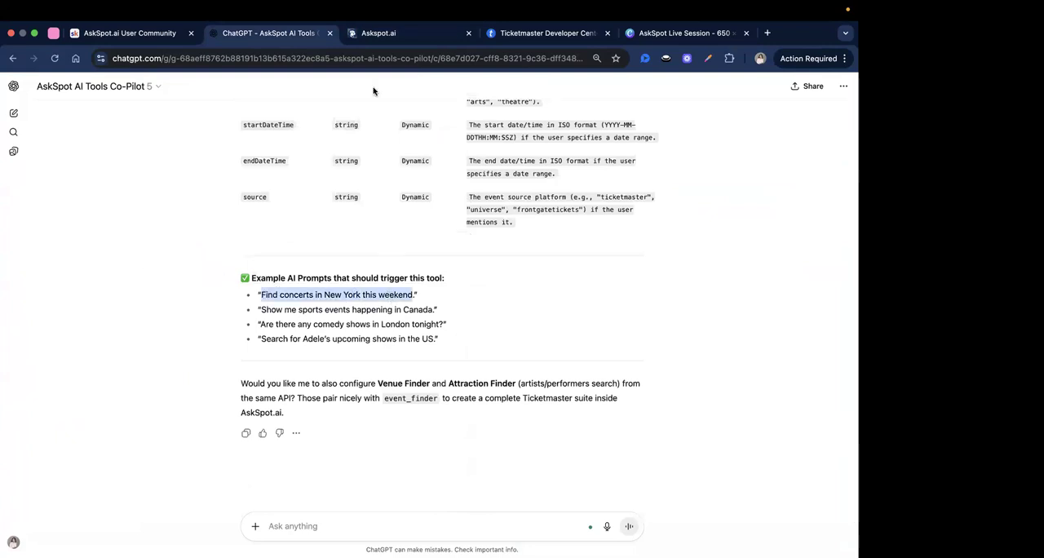
pyautogui.click(373, 34)
pyautogui.press('super+v')
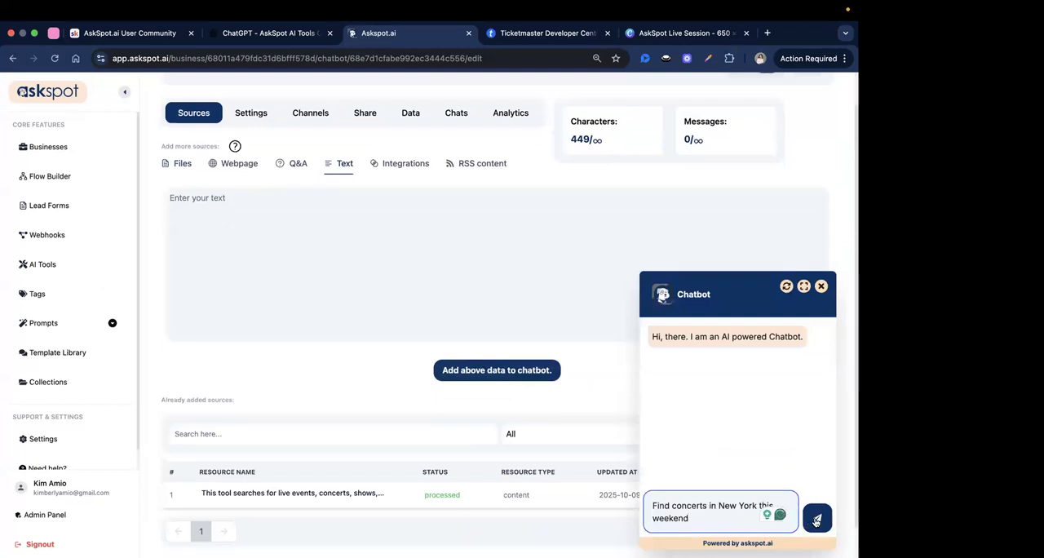
pyautogui.press('Return')
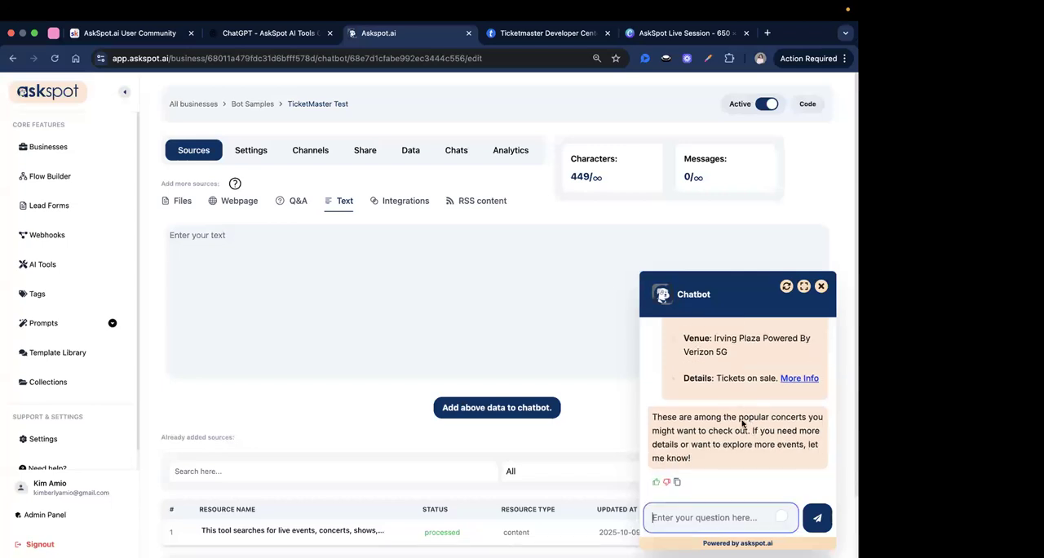
# Review the New York concert answer in the enlarged chat and open the 6arelyhuman - Digital Dancer Tour event page.
pyautogui.scroll(2, 742, 423)
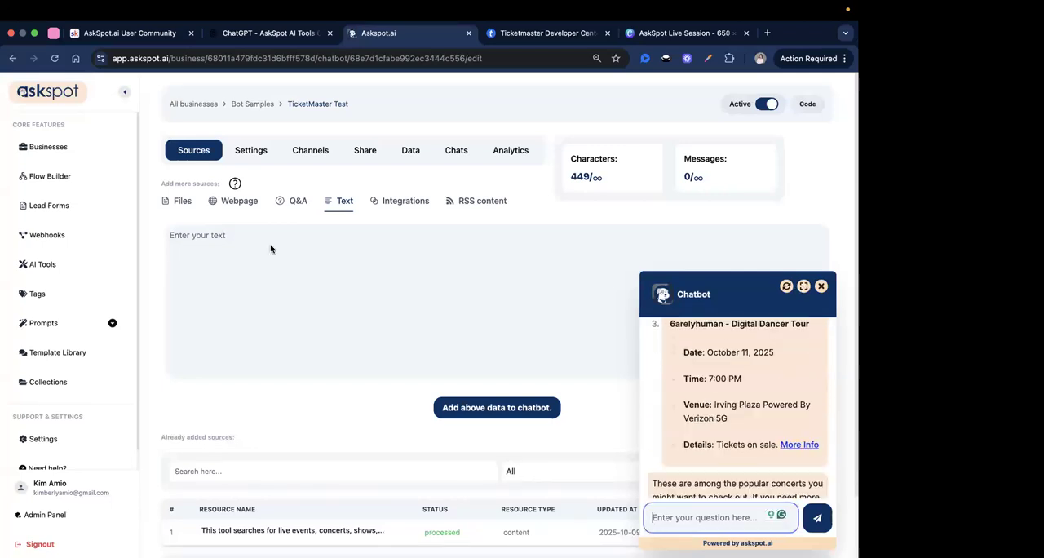
pyautogui.scroll(2, 380, 307)
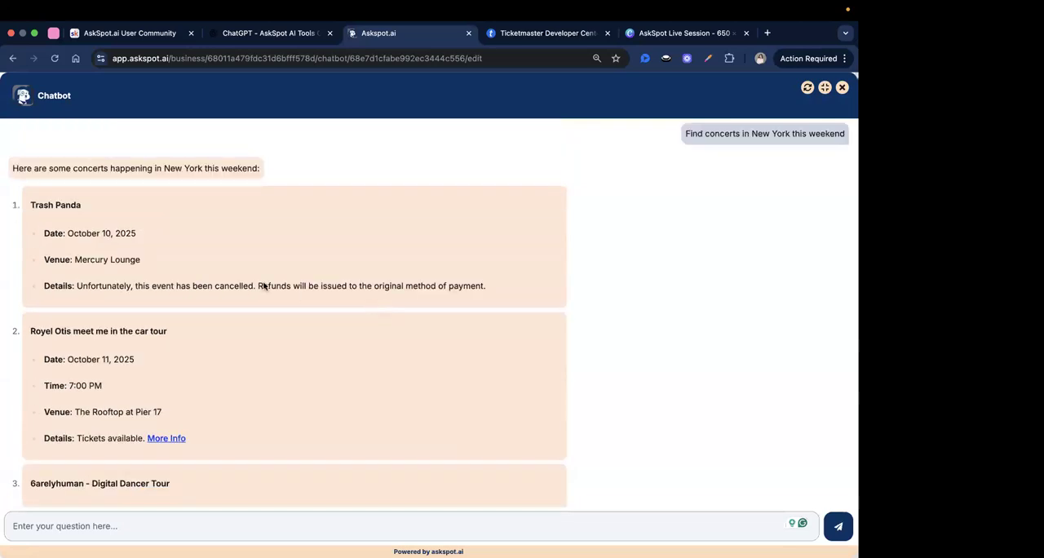
pyautogui.scroll(1, 264, 285)
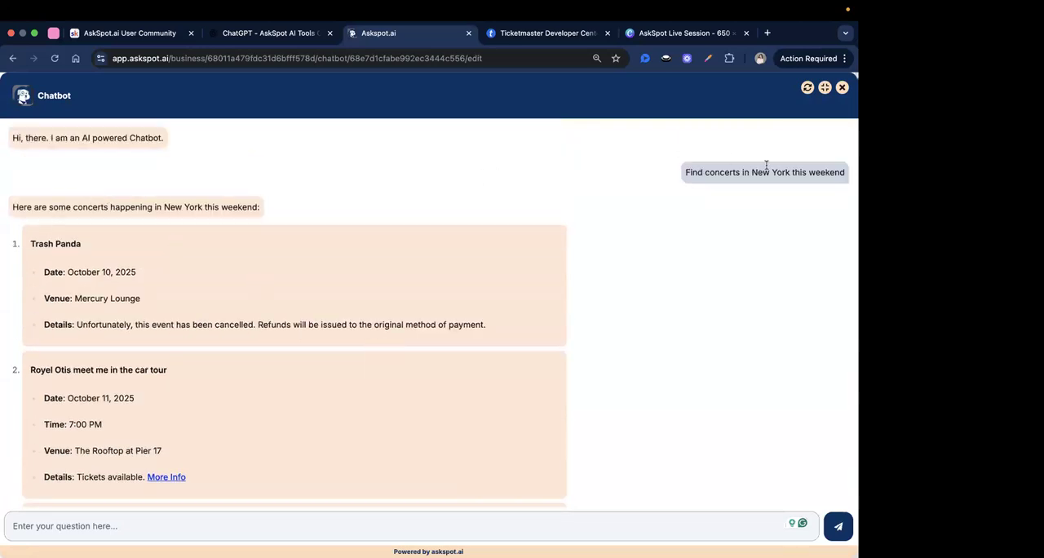
pyautogui.scroll(-5, 280, 311)
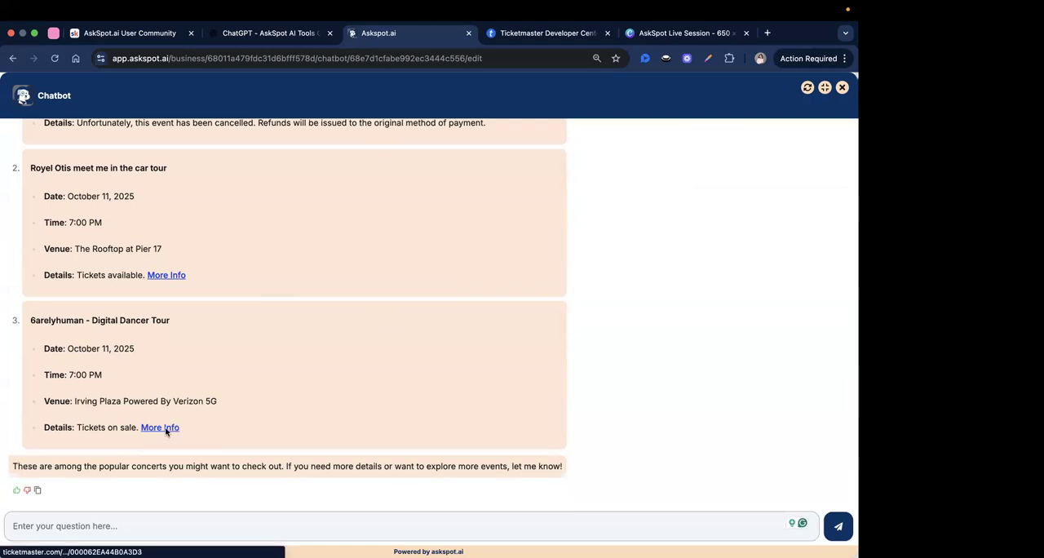
pyautogui.click(165, 429)
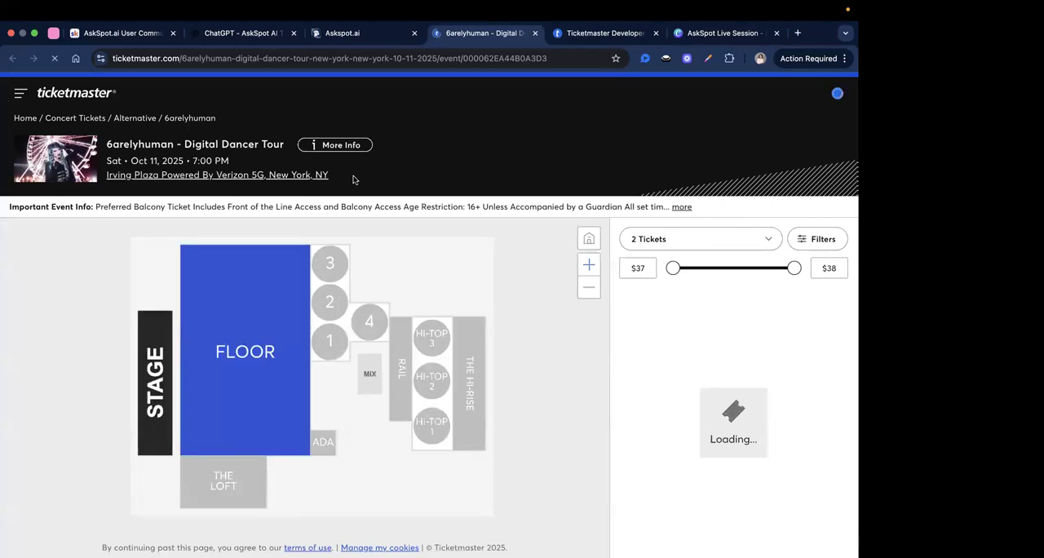
# Ask the chatbot the Co-Pilot's example prompt "Search for Adele's upcoming shows in the US" and shrink the chat back to its widget size.
pyautogui.click(350, 33)
pyautogui.click(245, 34)
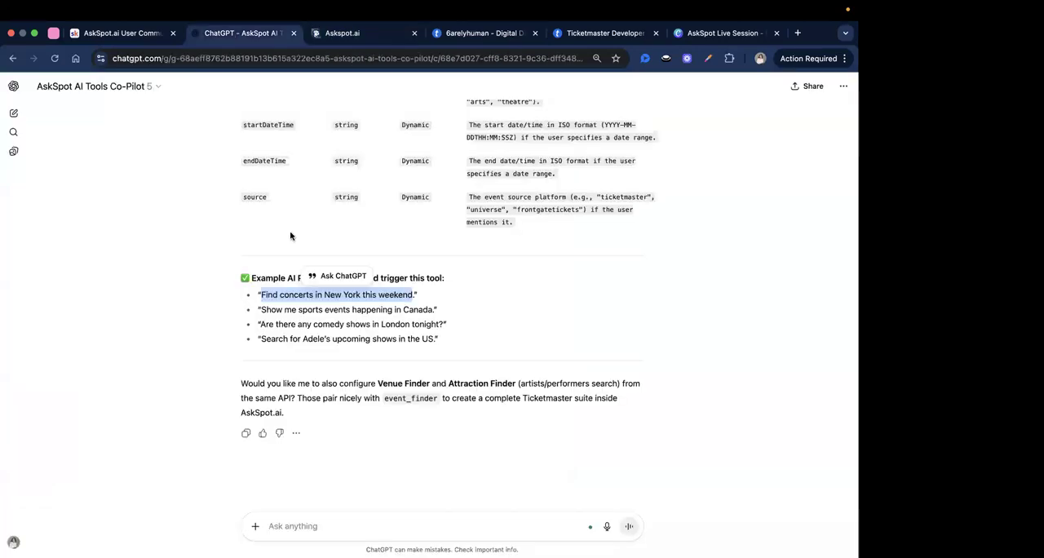
pyautogui.click(290, 332)
pyautogui.moveTo(273, 338); pyautogui.dragTo(437, 338)
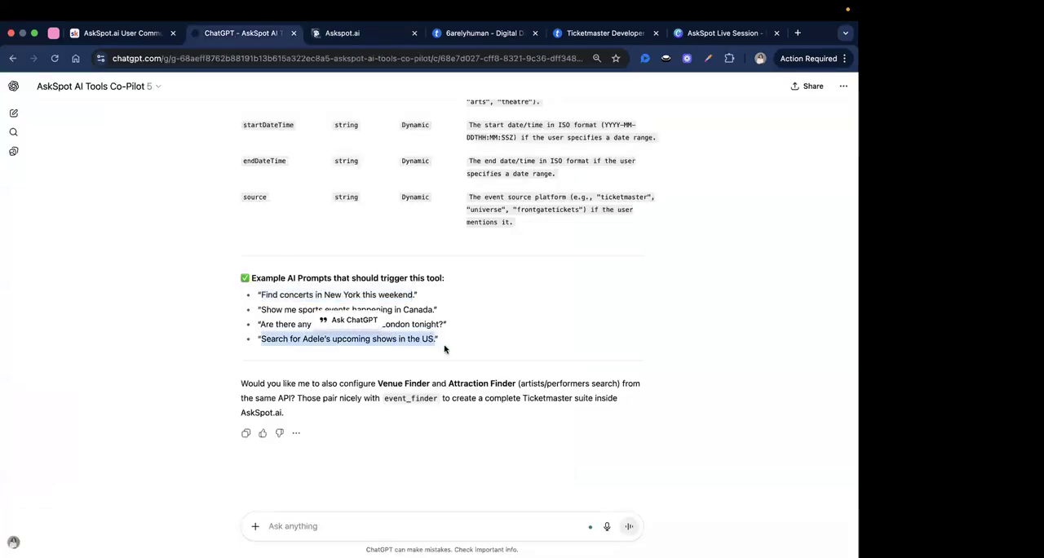
pyautogui.rightClick(434, 338)
pyautogui.click(453, 363)
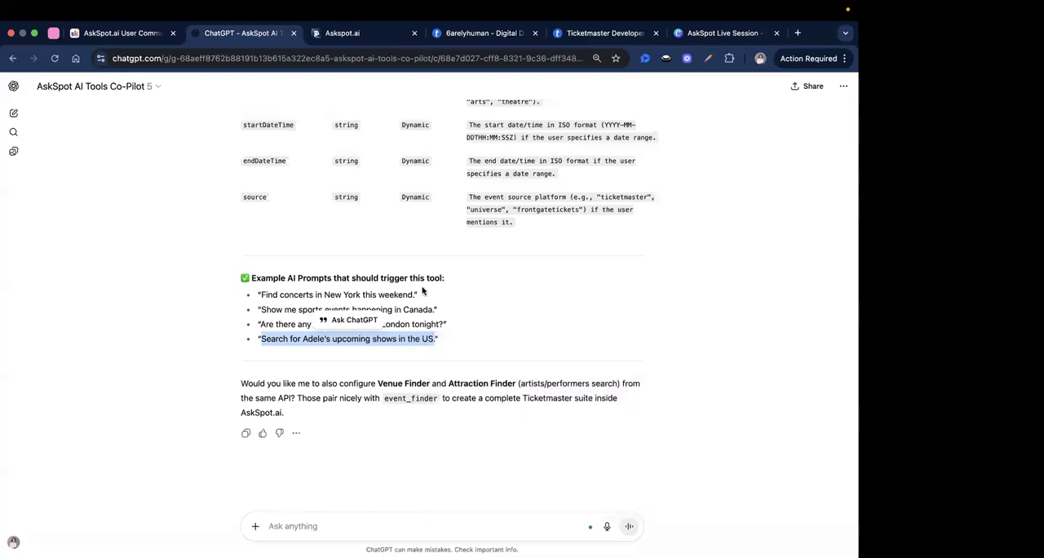
pyautogui.click(343, 32)
pyautogui.rightClick(108, 528)
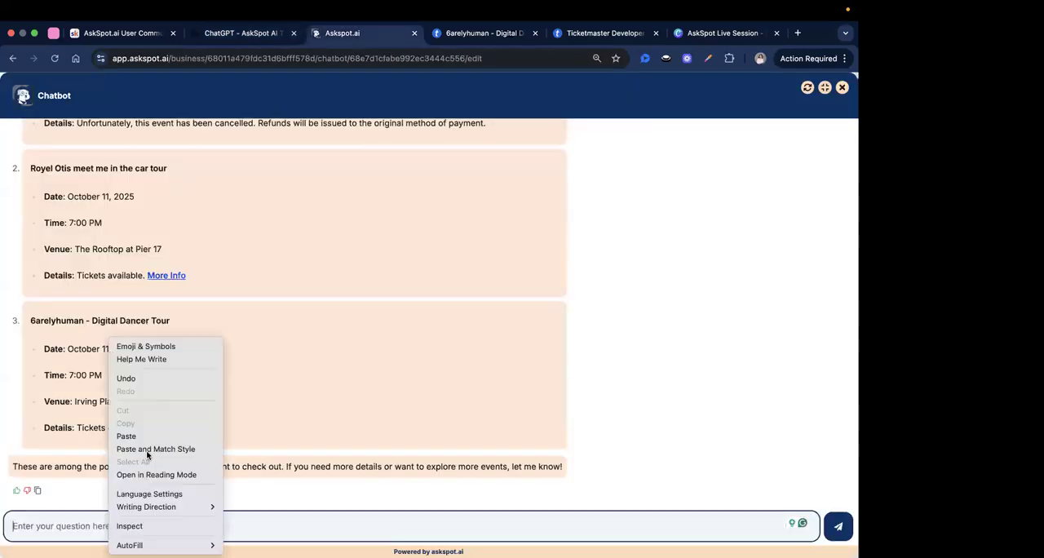
pyautogui.click(167, 433)
pyautogui.click(837, 519)
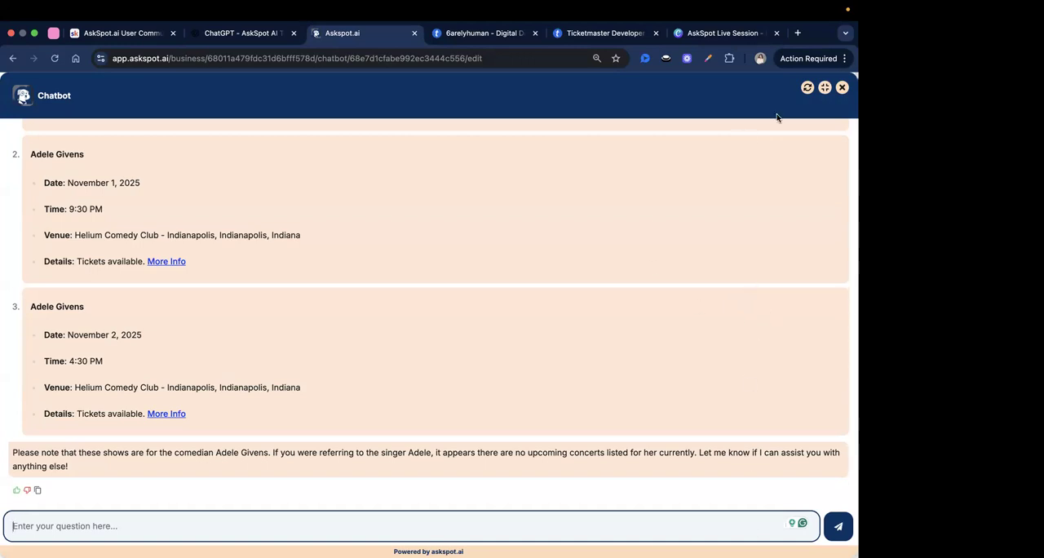
pyautogui.click(825, 89)
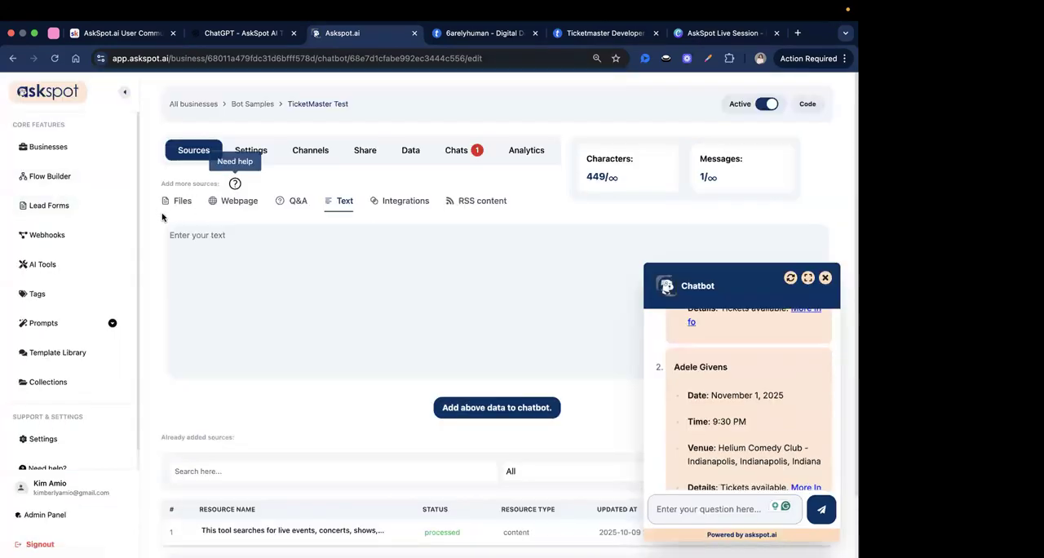
pyautogui.scroll(-1, 109, 263)
pyautogui.scroll(1, 184, 279)
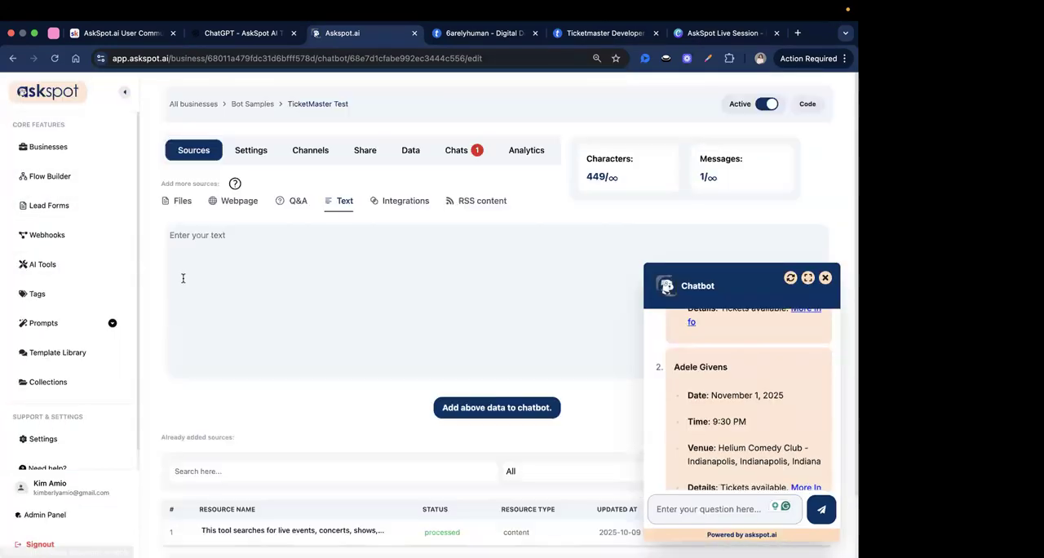
pyautogui.scroll(-1, 193, 301)
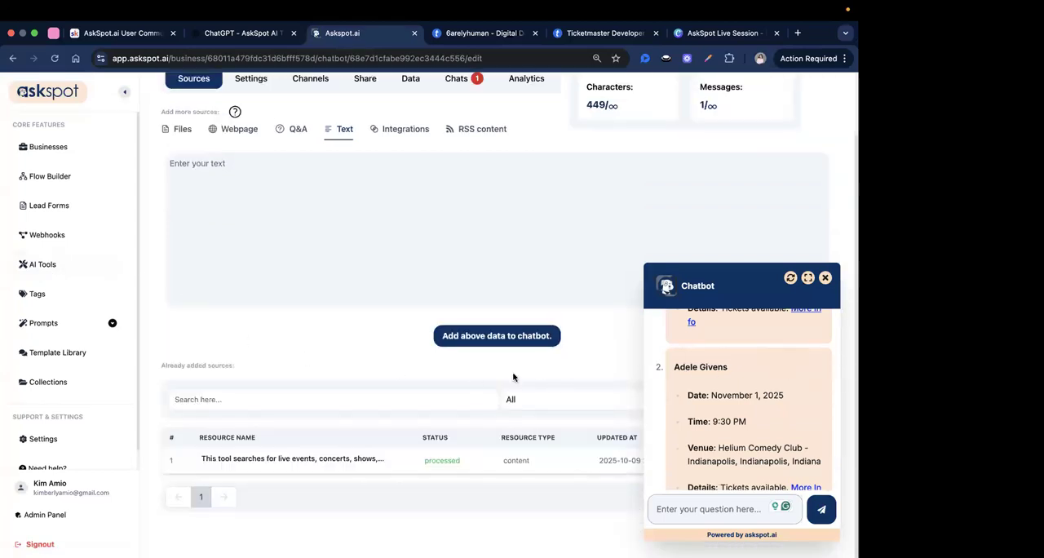
pyautogui.scroll(1, 500, 375)
pyautogui.scroll(-1, 538, 299)
pyautogui.scroll(1, 539, 307)
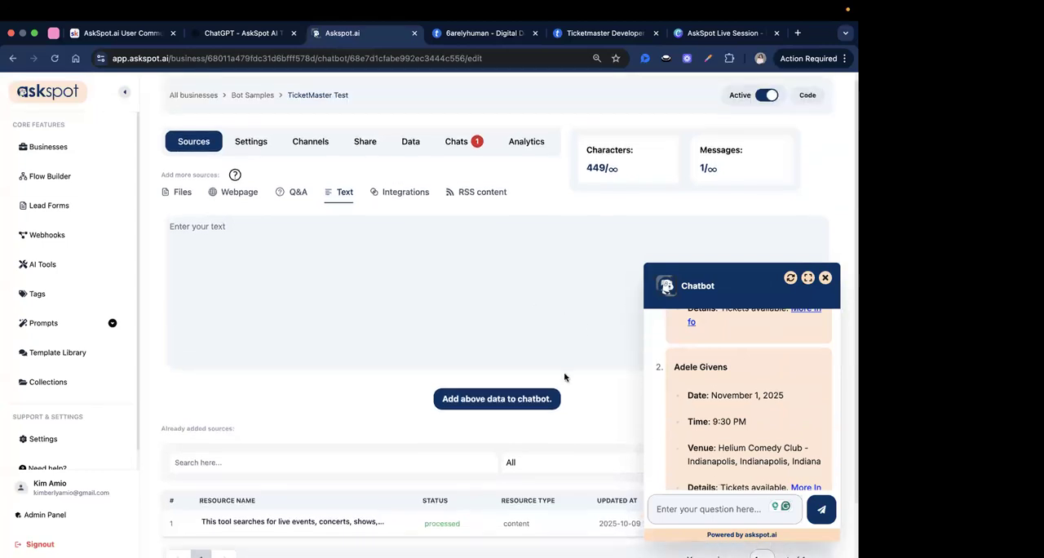
pyautogui.scroll(-1, 564, 377)
pyautogui.scroll(1, 342, 387)
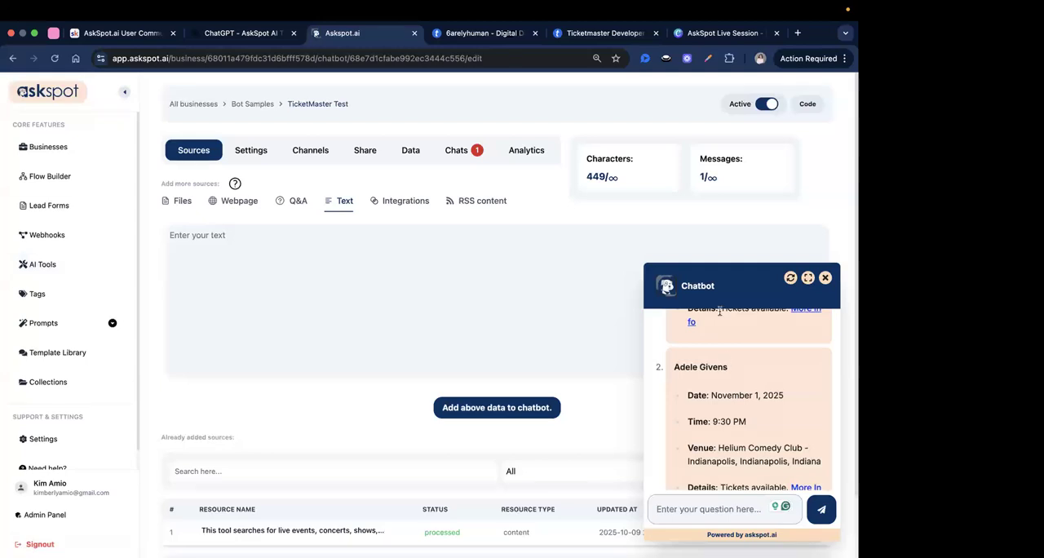
# Switch to ChatGPT and copy a share link to the Setup Ticketmaster API conversation.
pyautogui.click(276, 33)
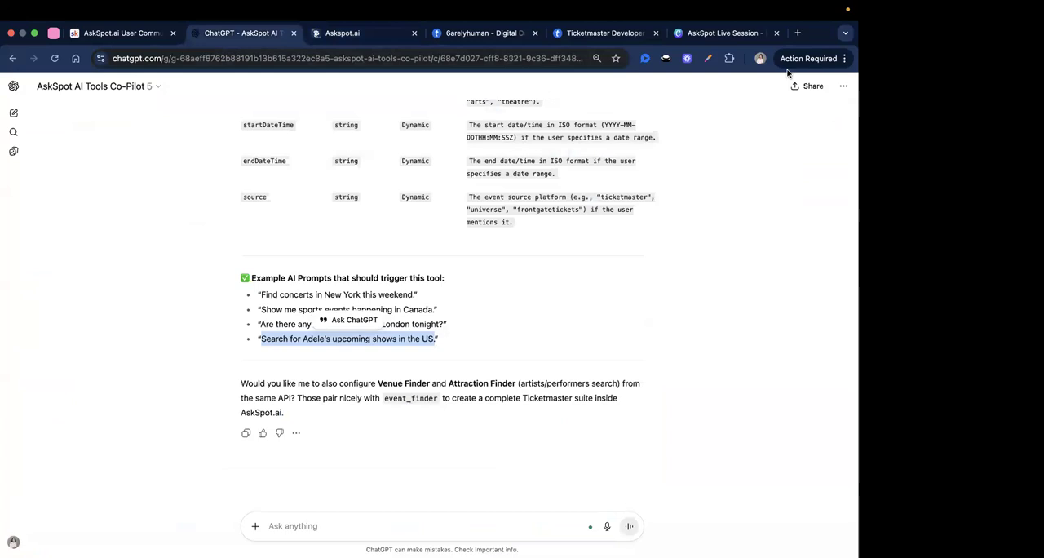
pyautogui.click(803, 90)
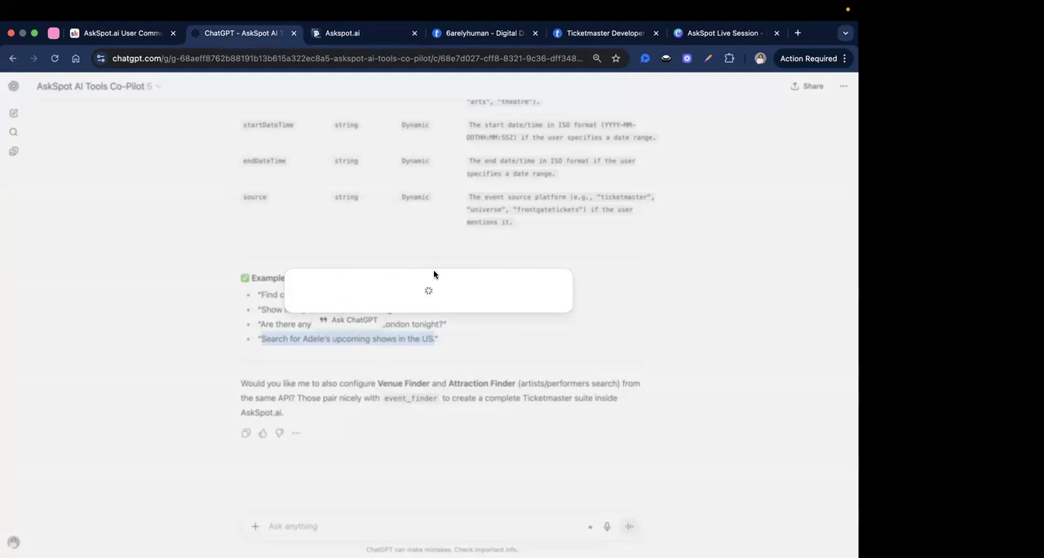
pyautogui.click(426, 298)
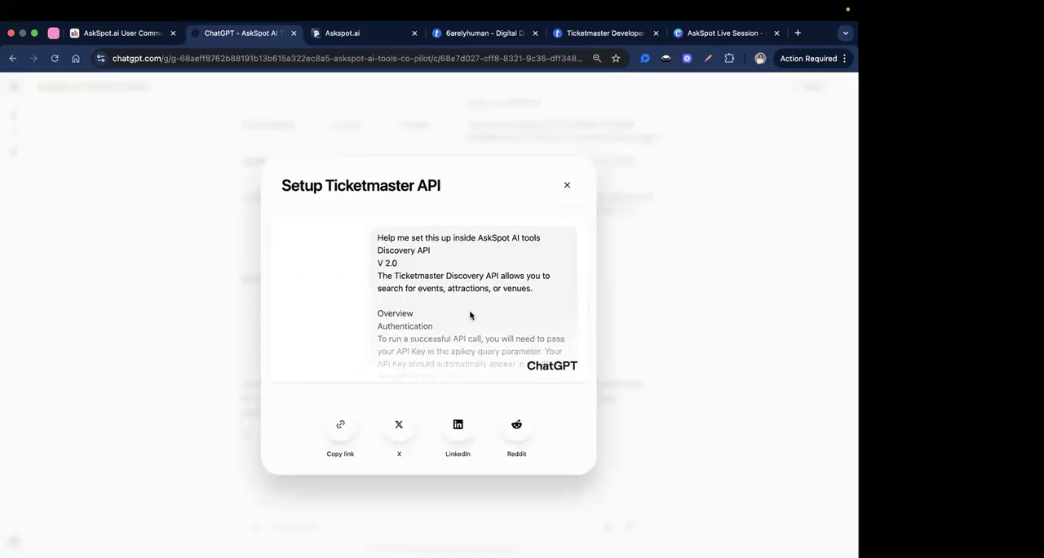
pyautogui.click(342, 427)
pyautogui.click(568, 187)
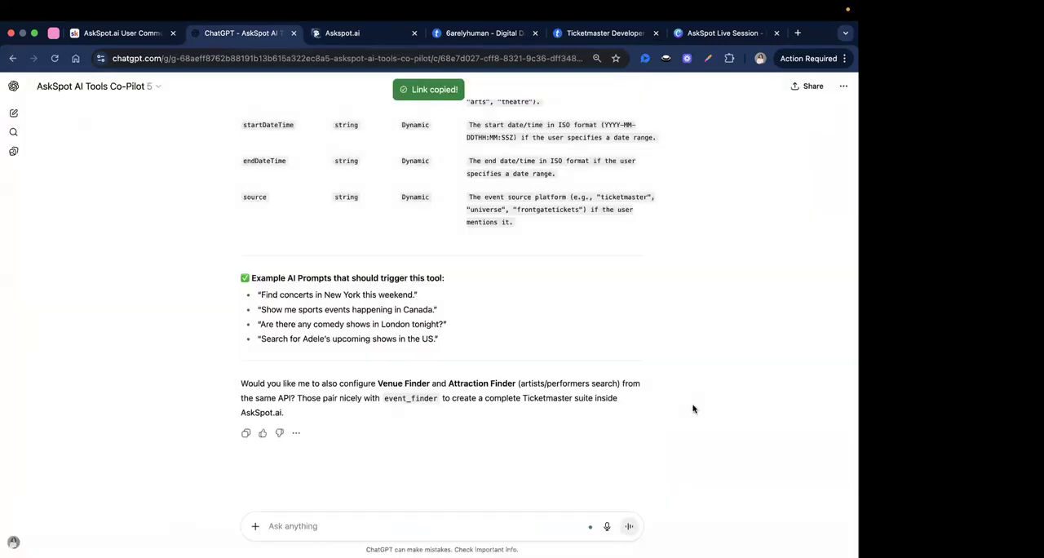
pyautogui.click(843, 85)
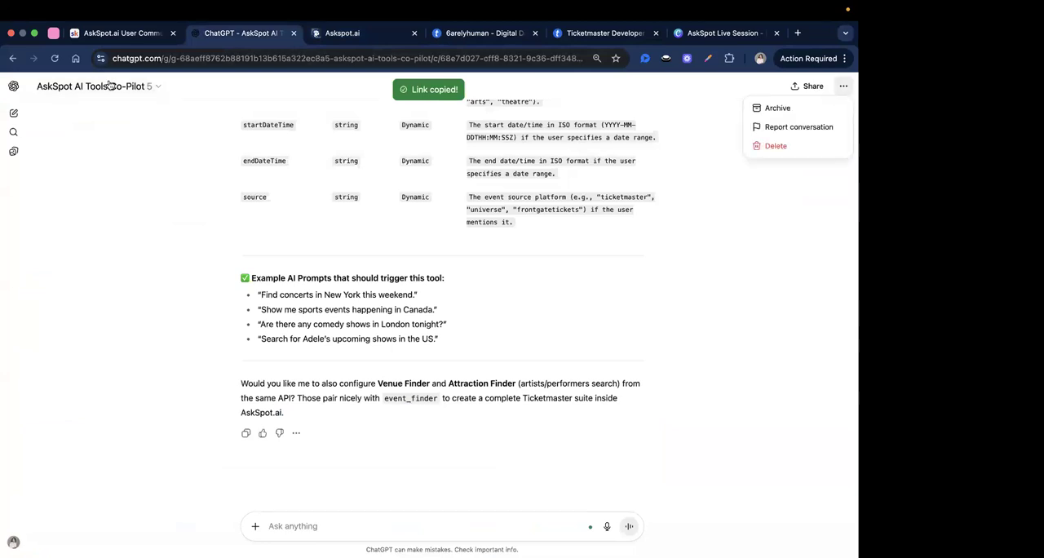
pyautogui.click(103, 86)
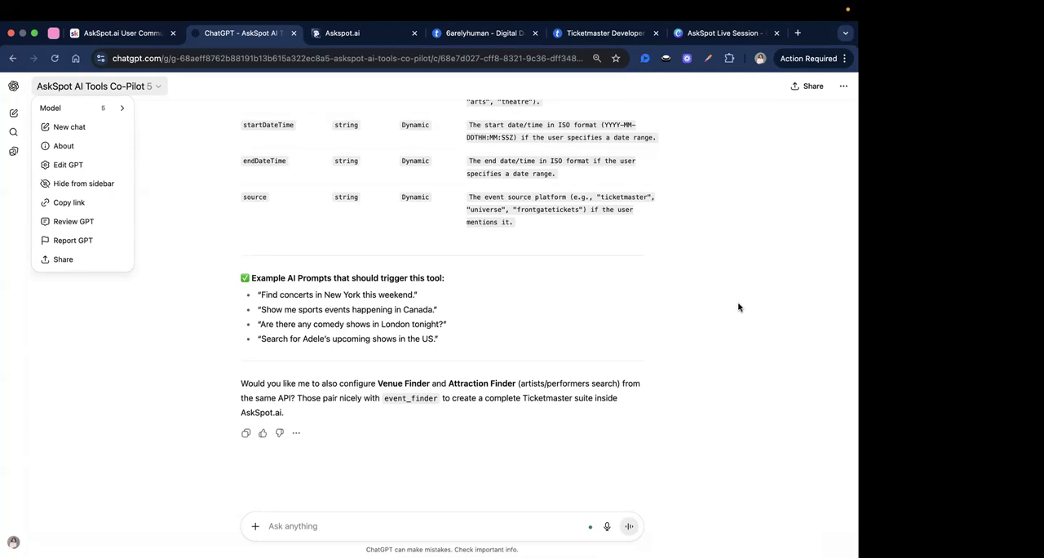
# Switch to the Ticketmaster Developer site and examine the Explore Your Apps page for adding an app and its API keys.
pyautogui.click(605, 37)
pyautogui.scroll(3, 193, 144)
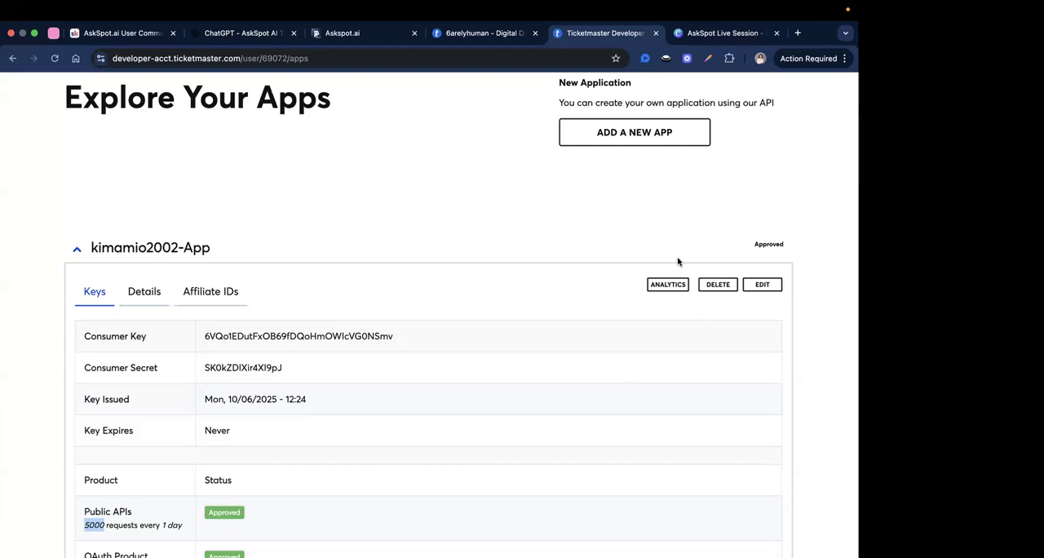
pyautogui.scroll(1, 553, 307)
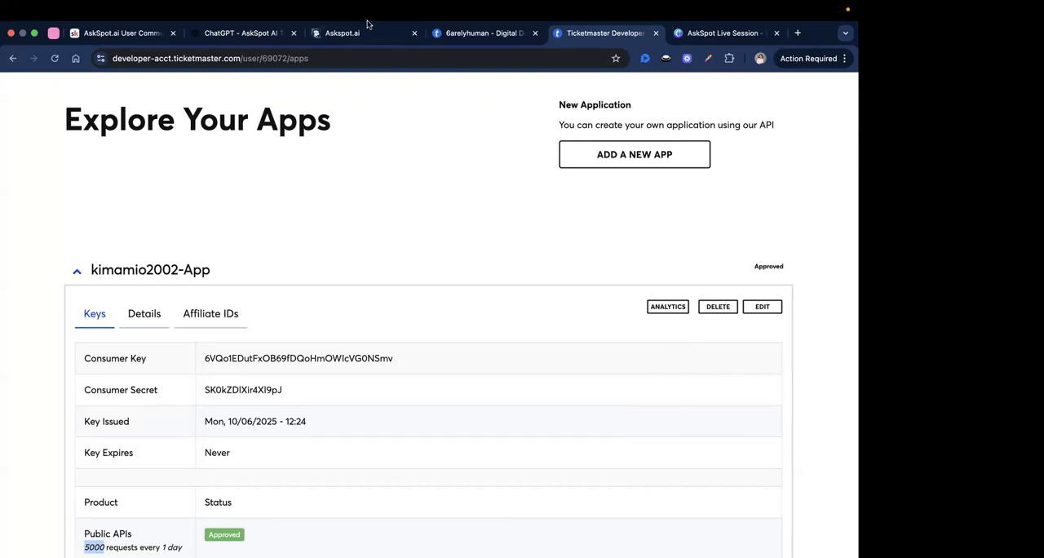
# Switch to AskSpot's AI Tools and open the Event Finder API (Ticketmaster) tool for editing at its Custom API Configuration.
pyautogui.click(342, 33)
pyautogui.click(30, 274)
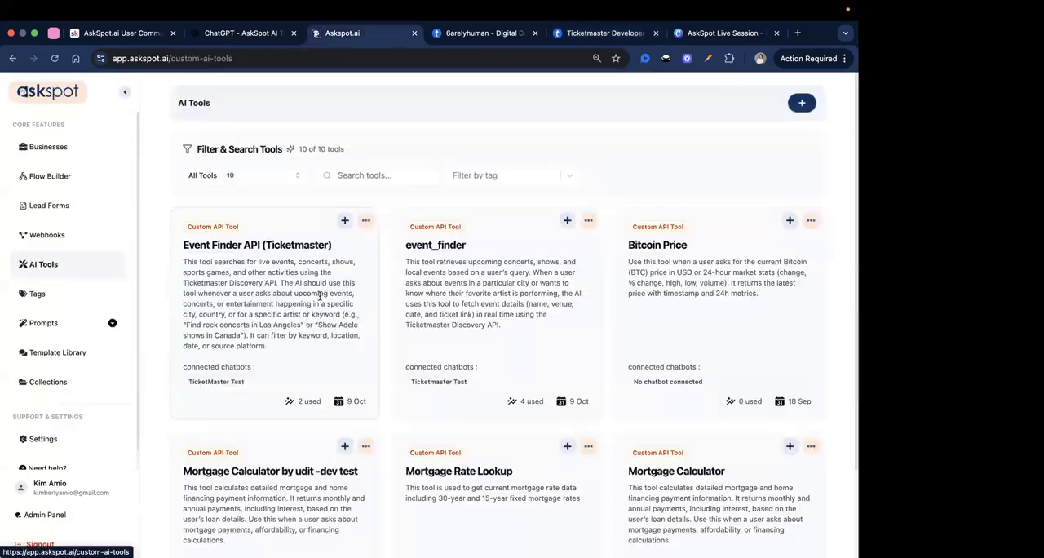
pyautogui.click(365, 221)
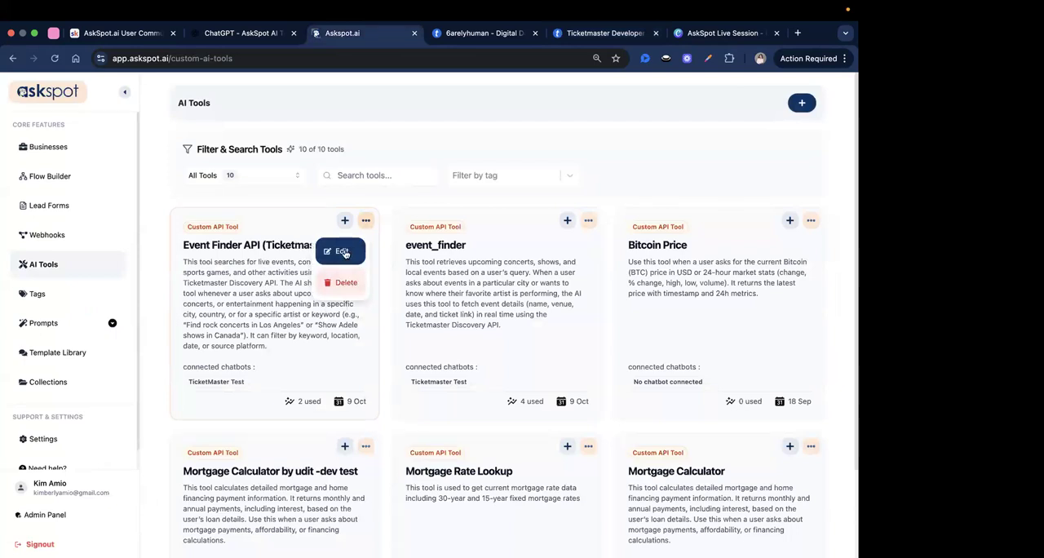
pyautogui.click(336, 251)
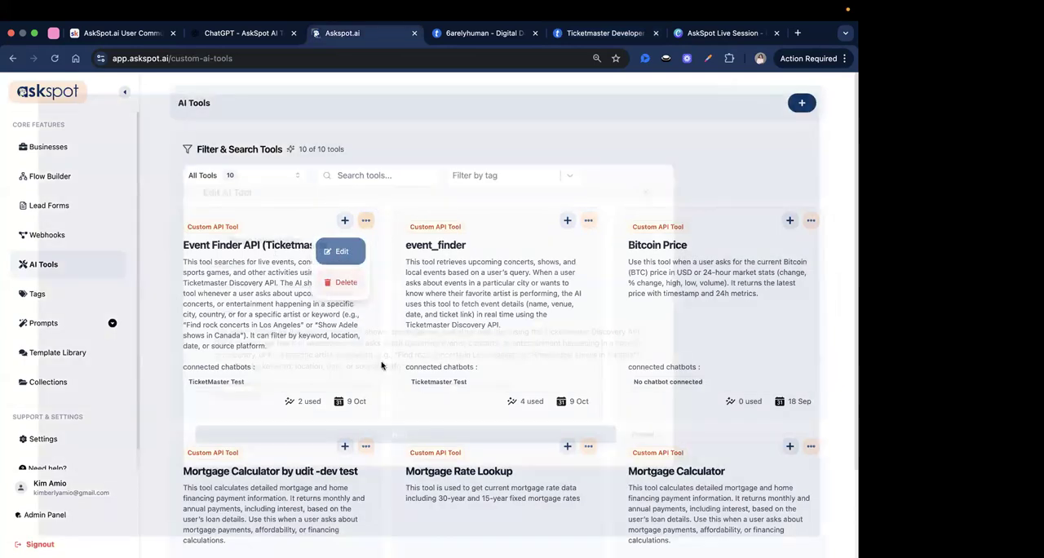
pyautogui.click(419, 445)
# Examine the Event Finder tool's request URL, query parameters and request headers, and close the editor without changes.
pyautogui.scroll(-3, 443, 349)
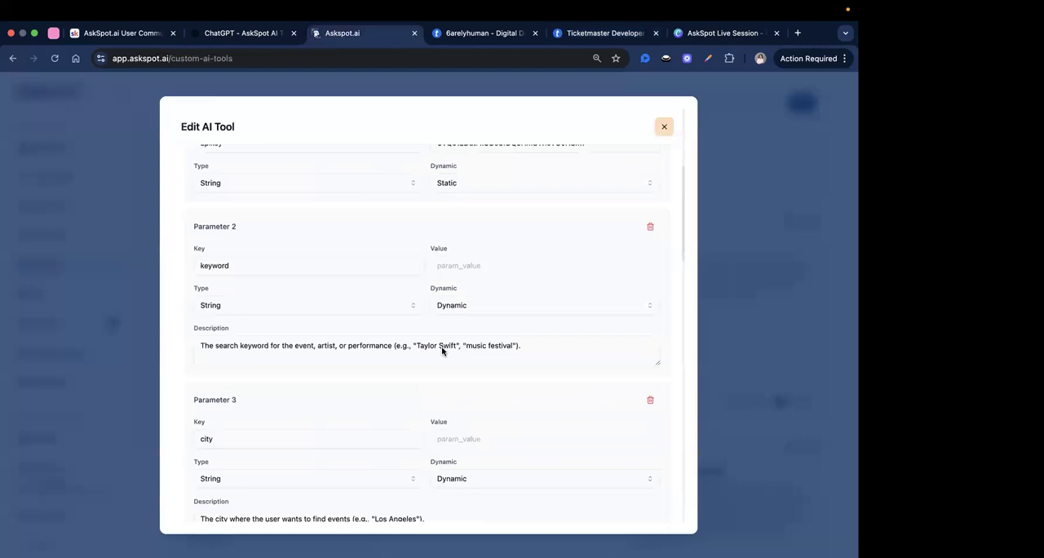
pyautogui.scroll(-15, 443, 349)
pyautogui.scroll(20, 557, 418)
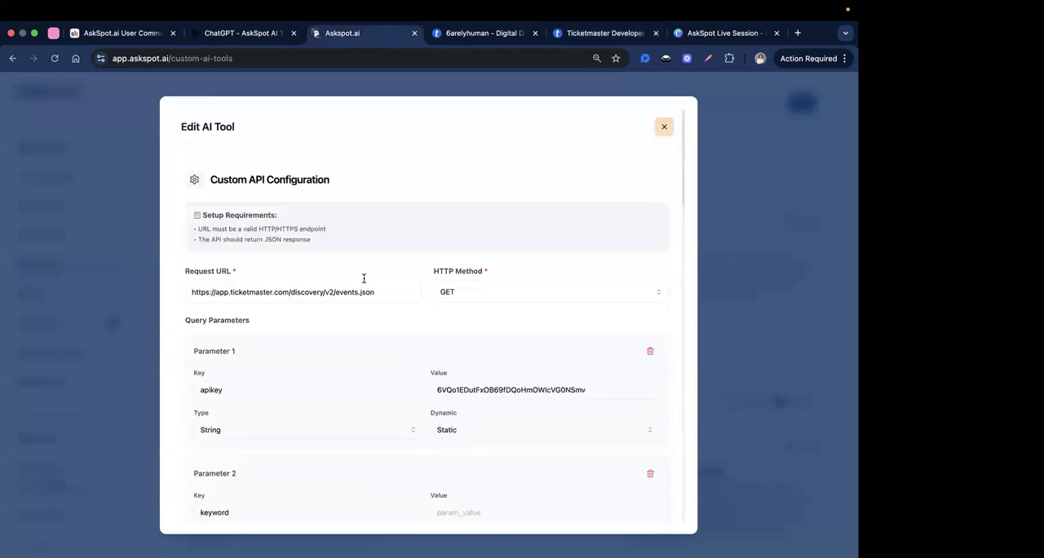
pyautogui.scroll(-6, 522, 400)
pyautogui.scroll(-10, 532, 406)
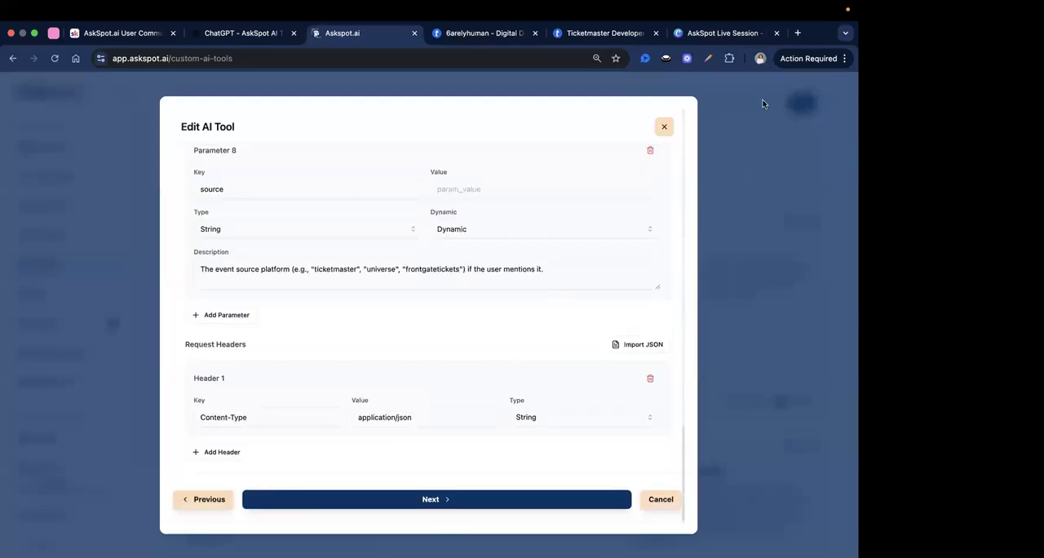
pyautogui.scroll(15, 522, 277)
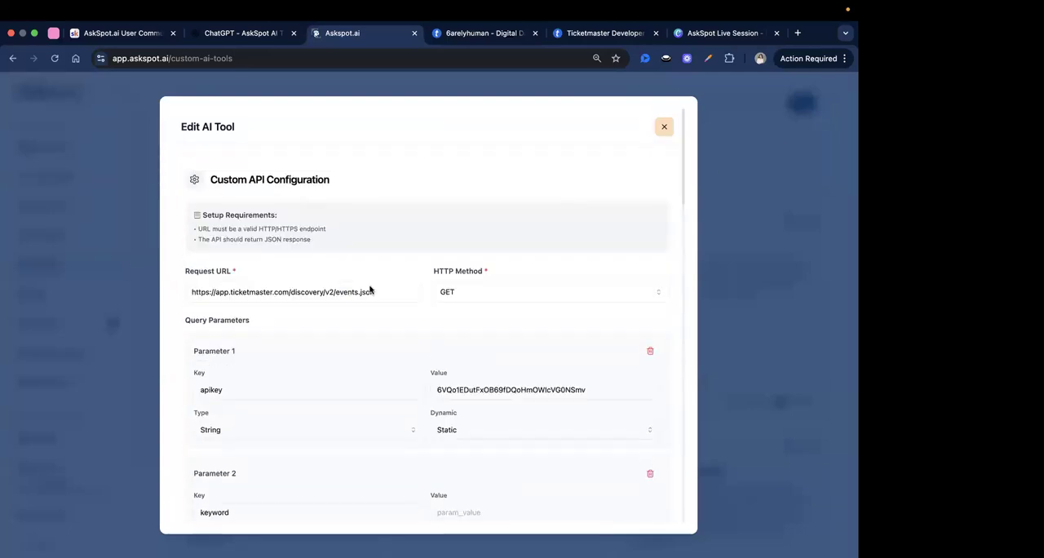
pyautogui.scroll(-3, 490, 303)
pyautogui.scroll(-5, 700, 354)
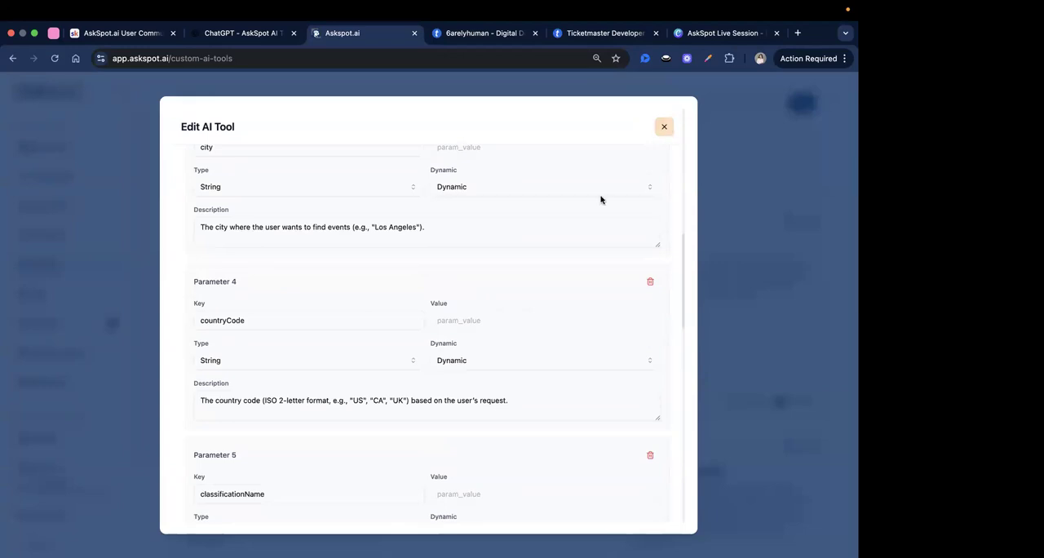
pyautogui.scroll(10, 330, 275)
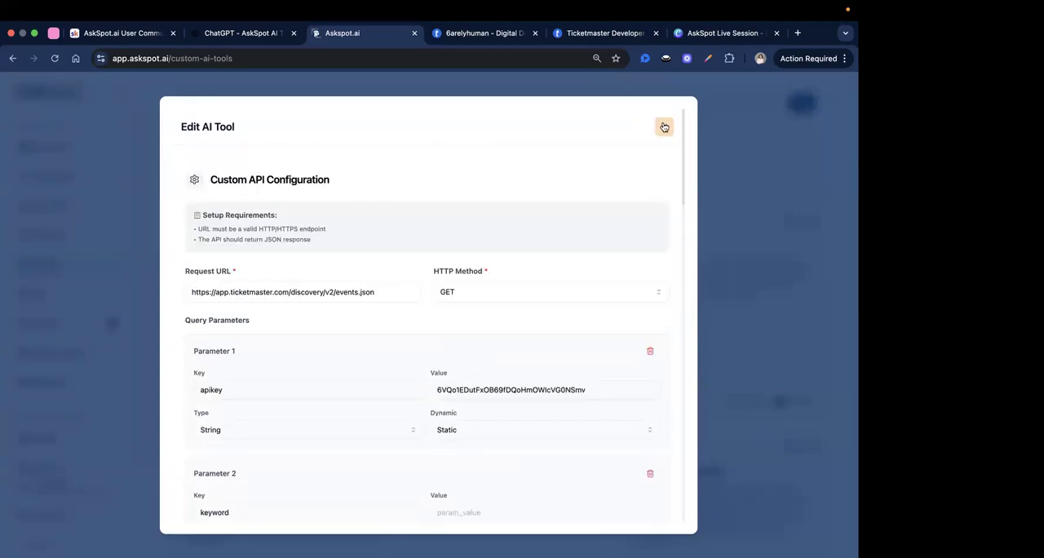
pyautogui.press('Escape')
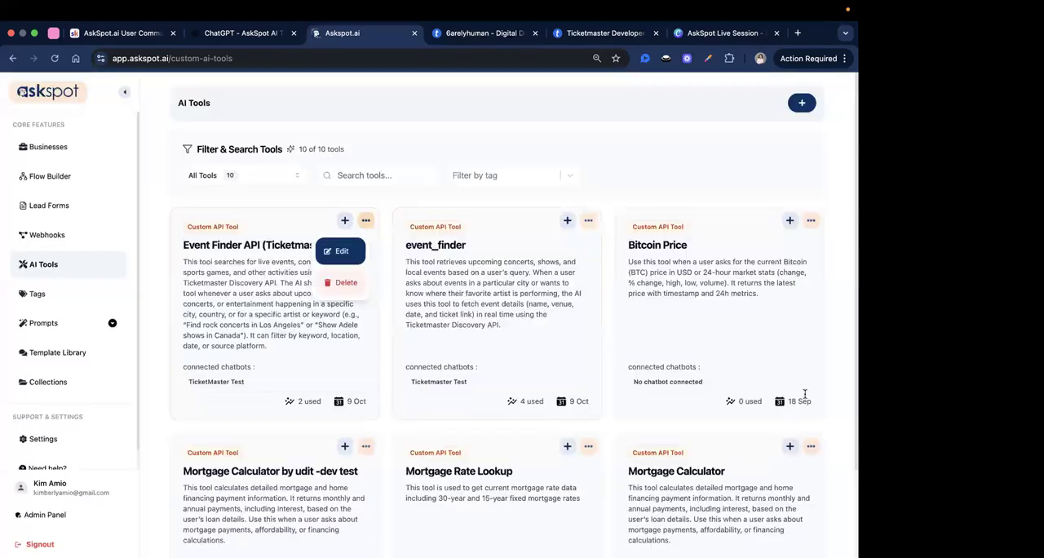
pyautogui.click(155, 260)
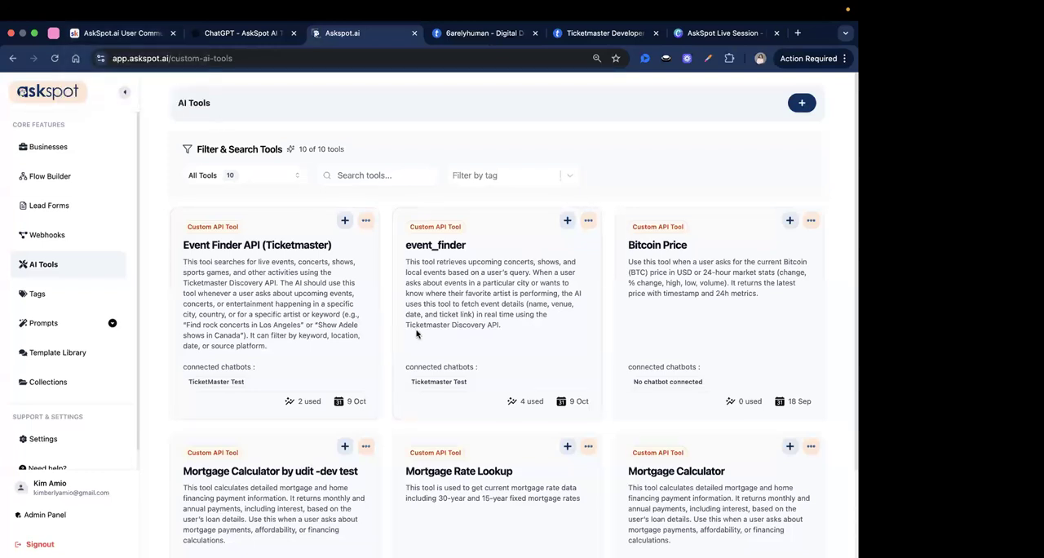
# Close the replay post in the AskSpot.ai User Community on Skool, check the chats list and return to AskSpot.
pyautogui.click(126, 34)
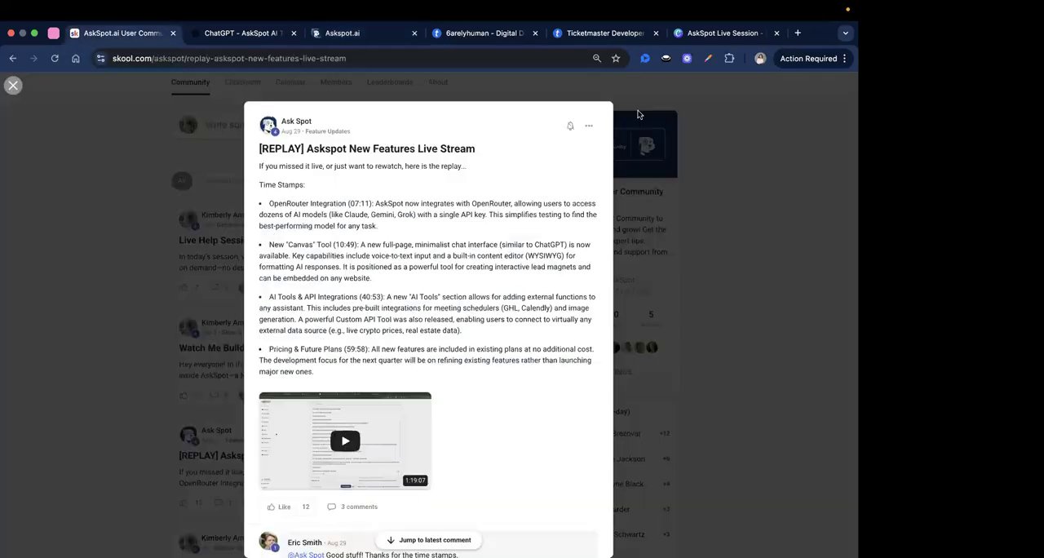
pyautogui.click(646, 132)
pyautogui.click(619, 86)
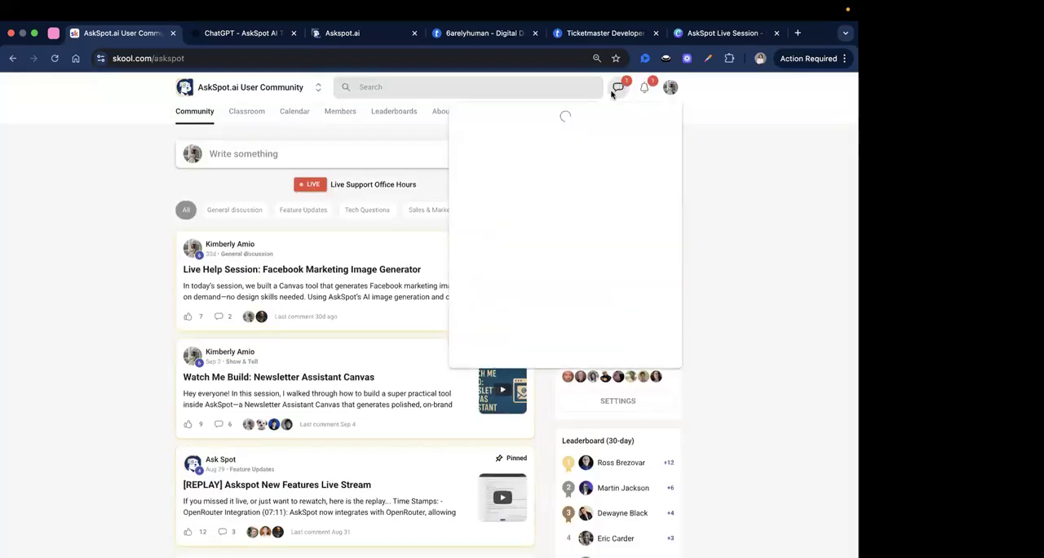
pyautogui.click(106, 205)
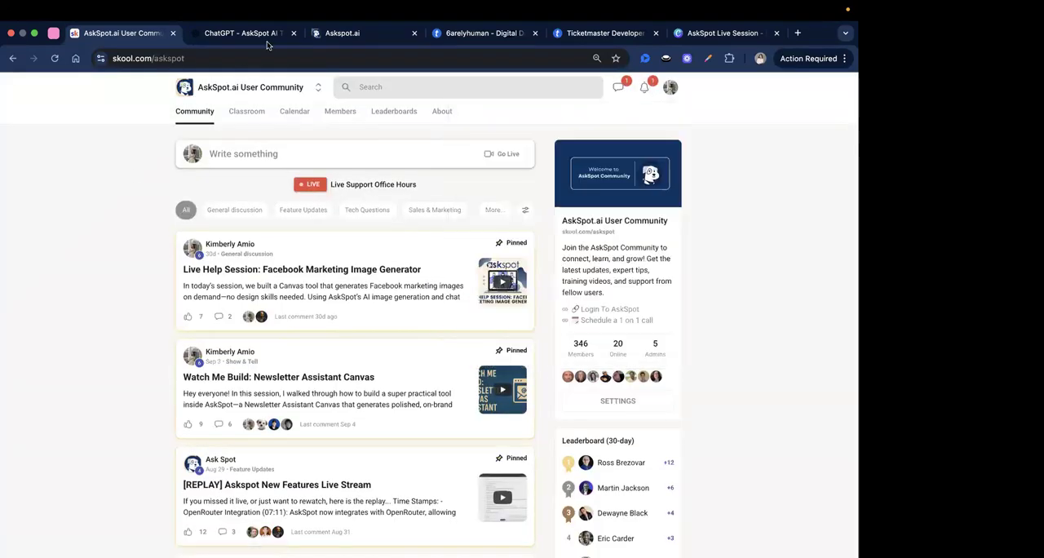
pyautogui.click(359, 37)
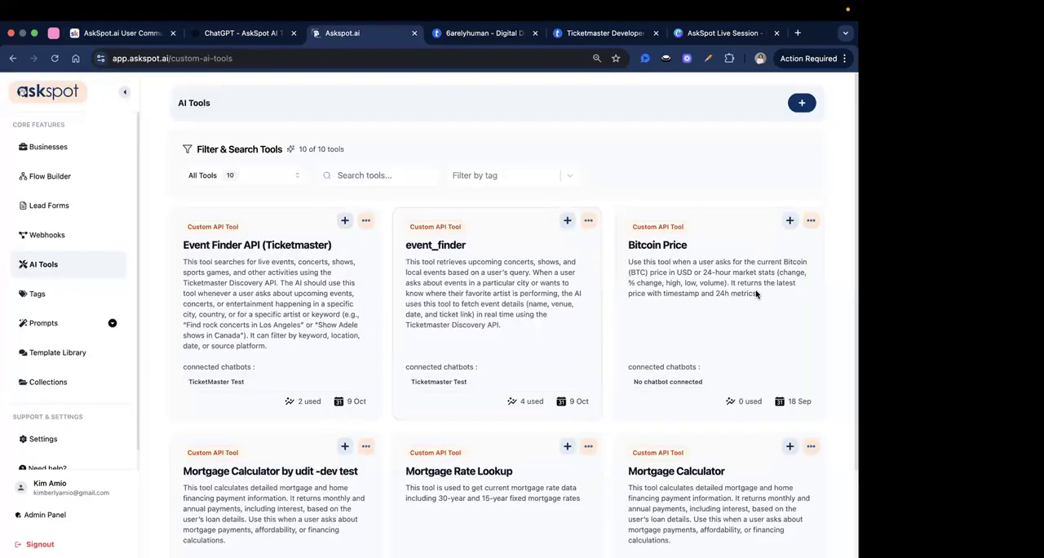